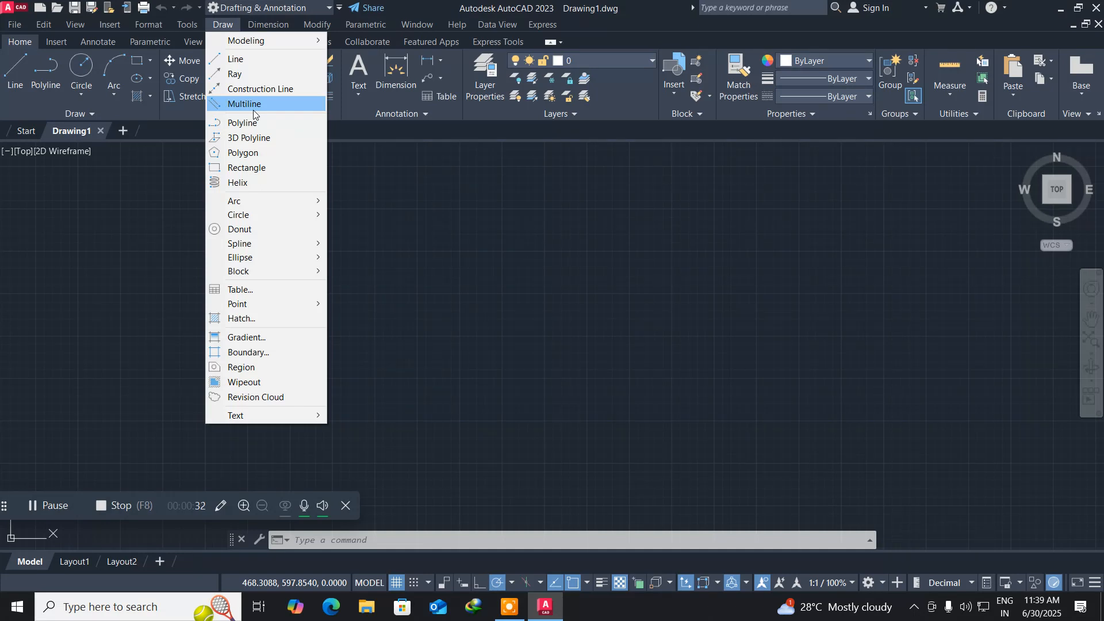
click(129, 259)
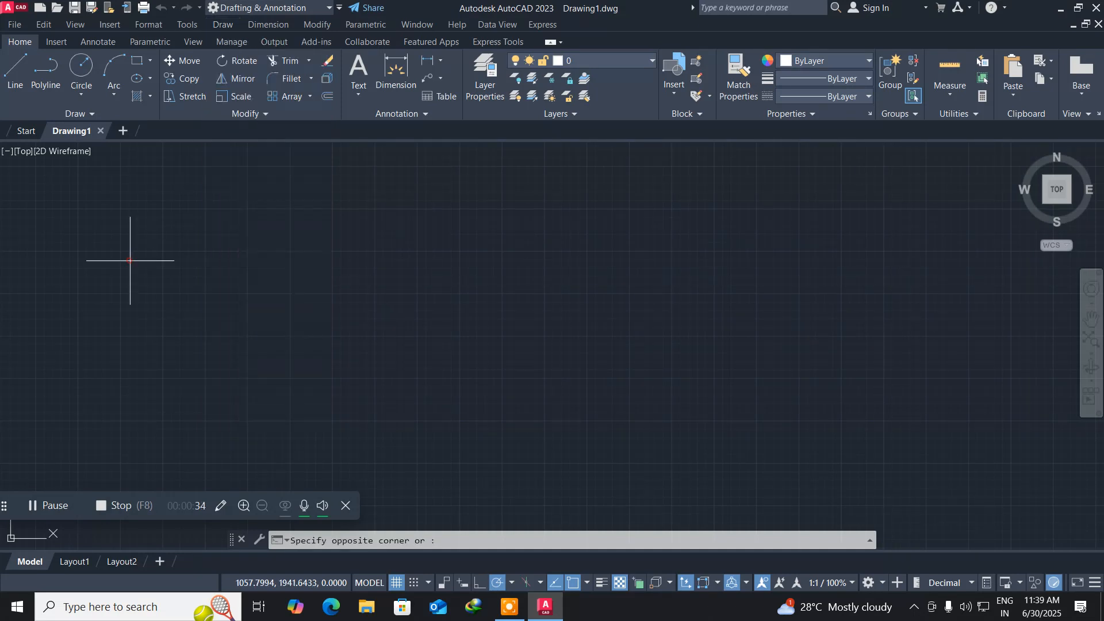
click(201, 320)
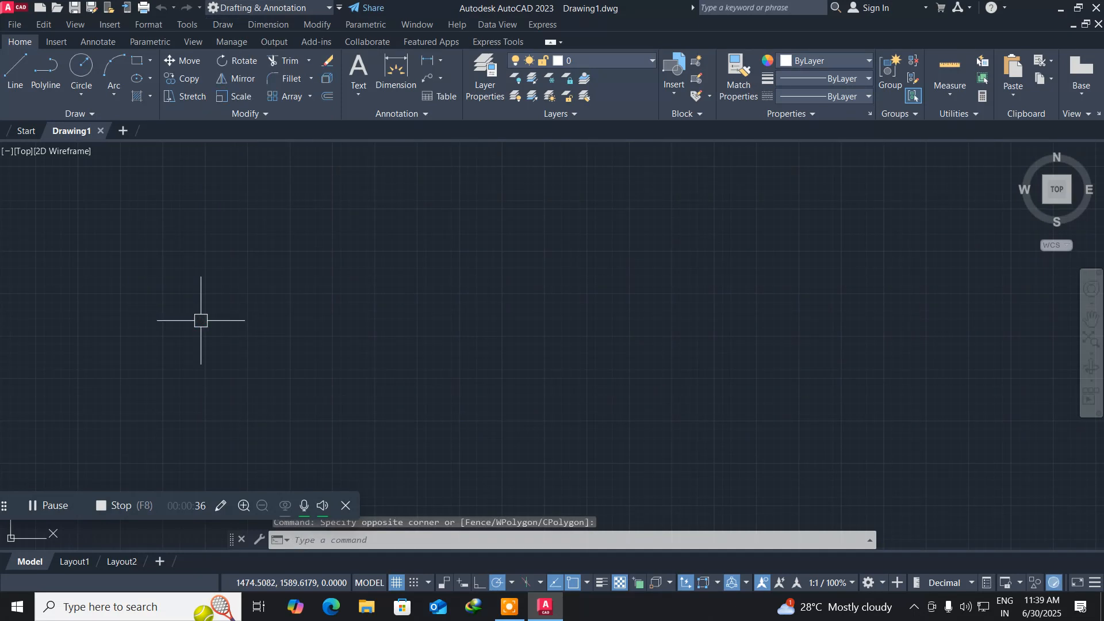
text(ml)
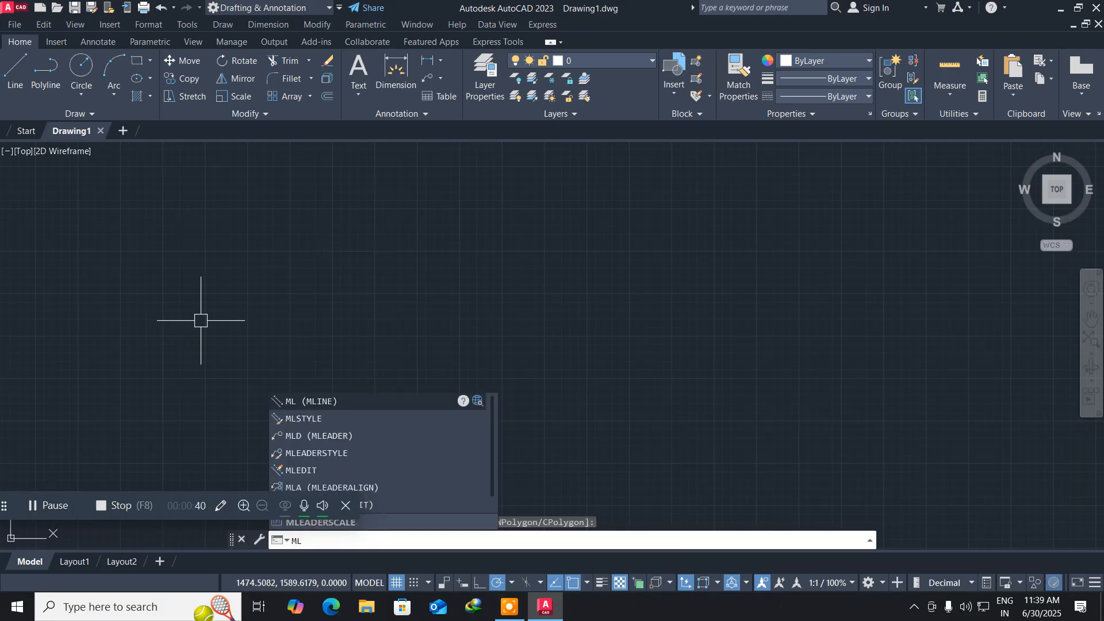
key(Return)
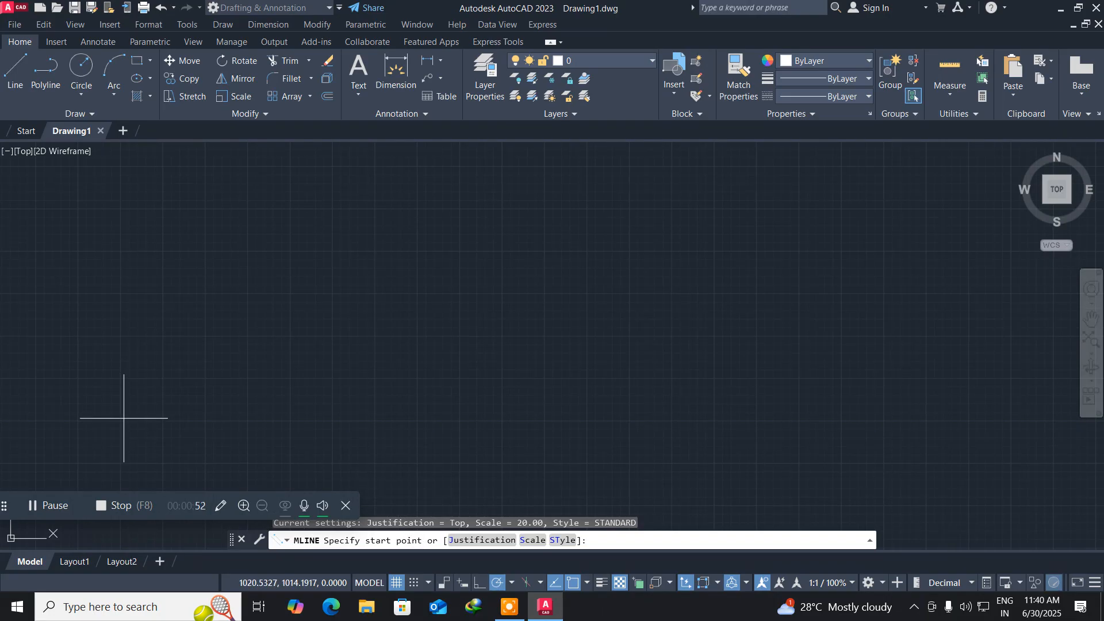
text(50,50)
key(Return)
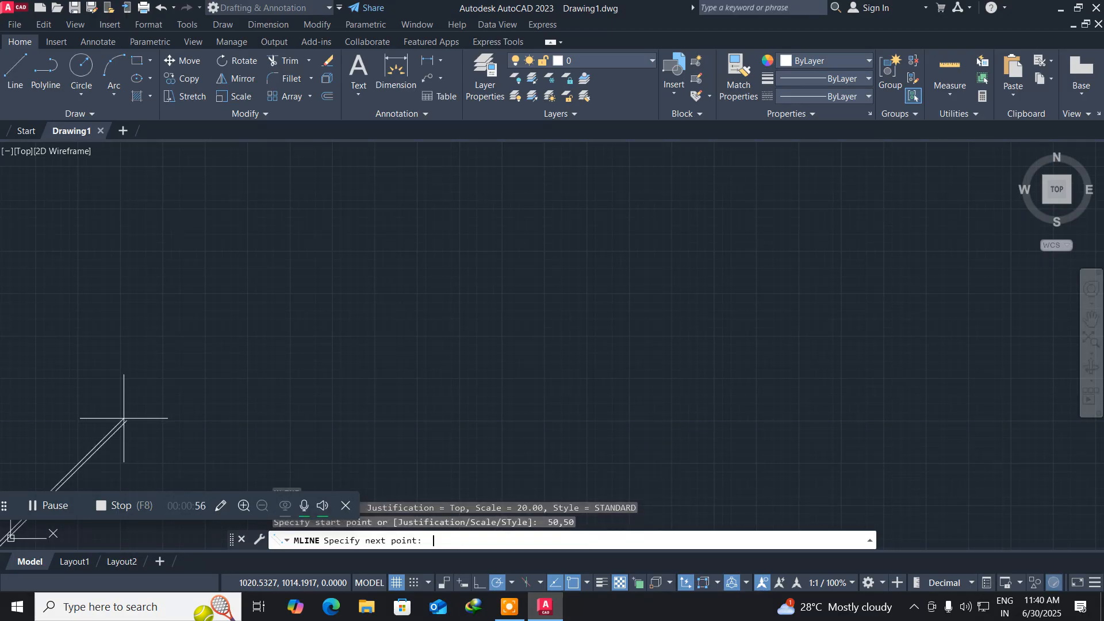
middle_drag(90, 461, 222, 266)
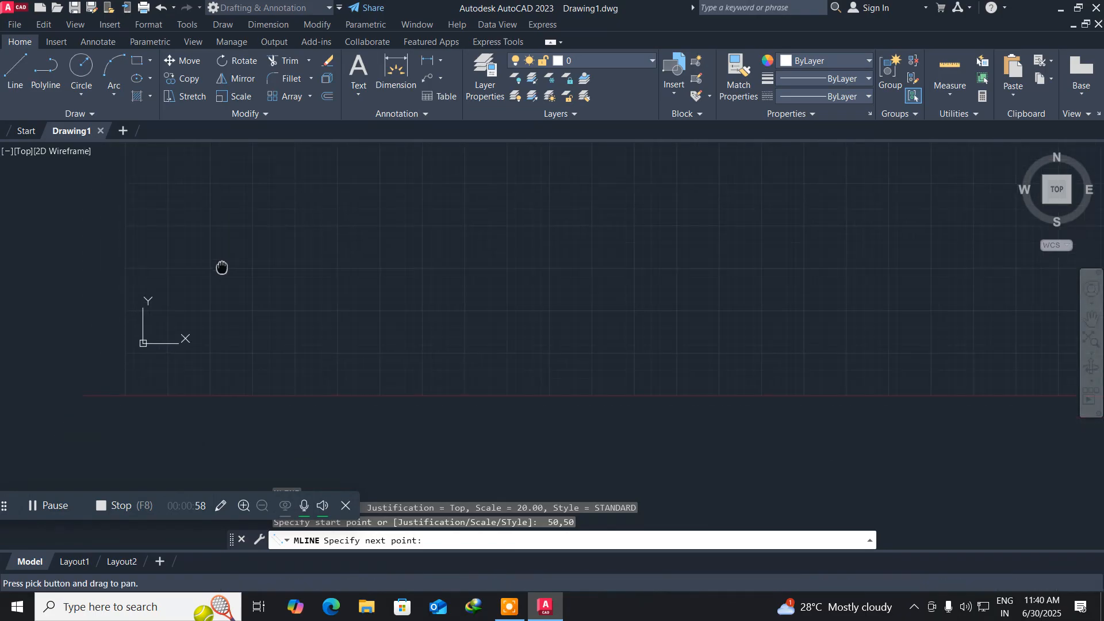
scroll(222, 266, up, 3)
scroll(132, 357, up, 3)
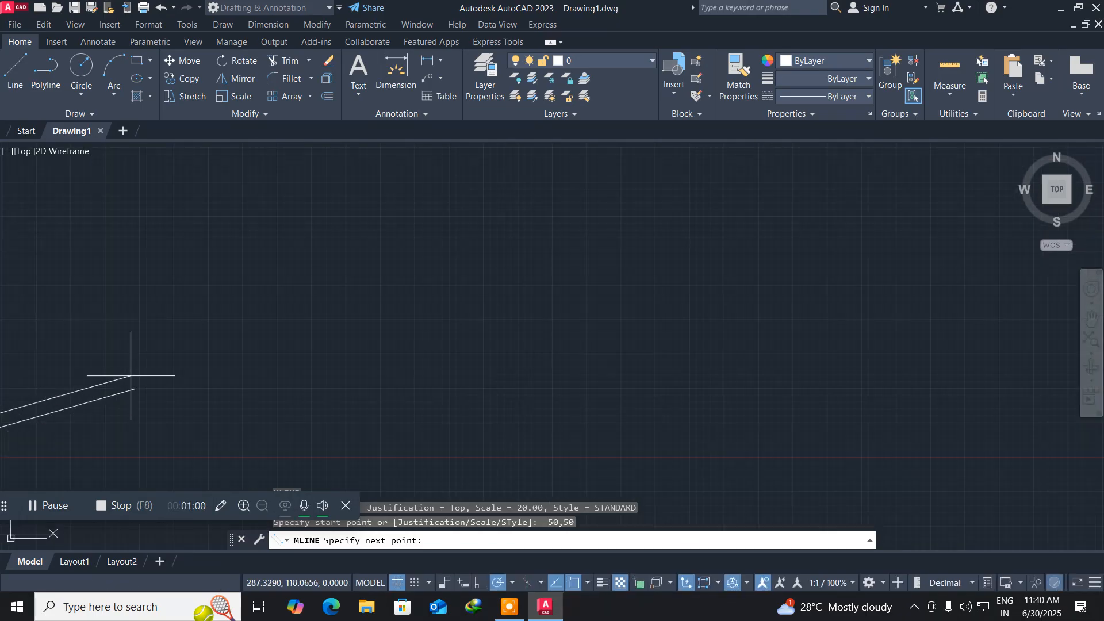
middle_drag(128, 375, 320, 247)
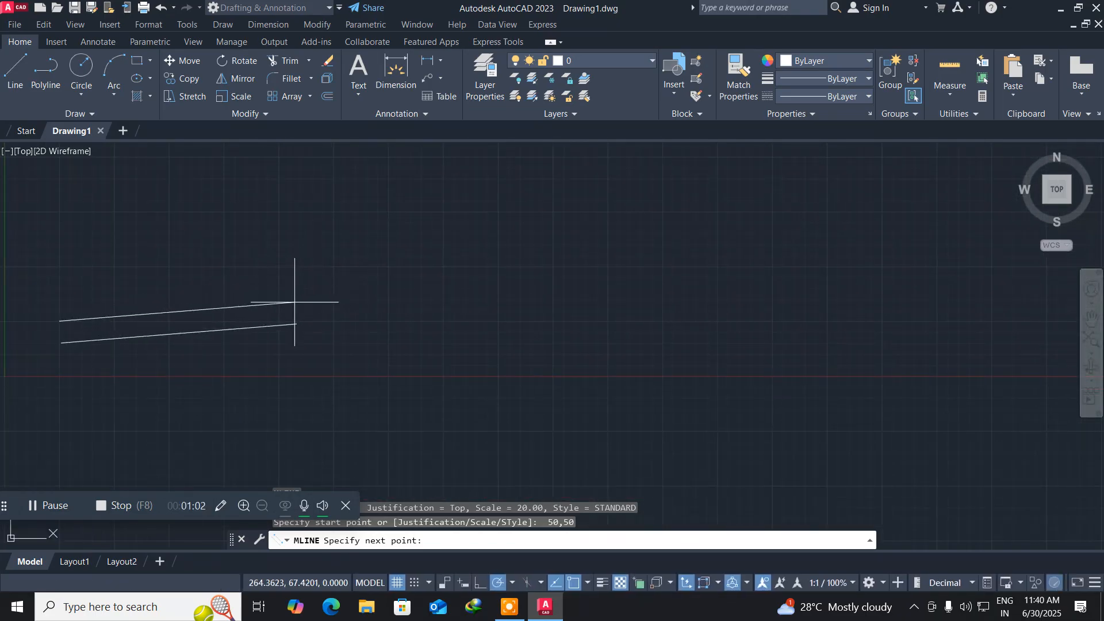
middle_drag(296, 299, 398, 227)
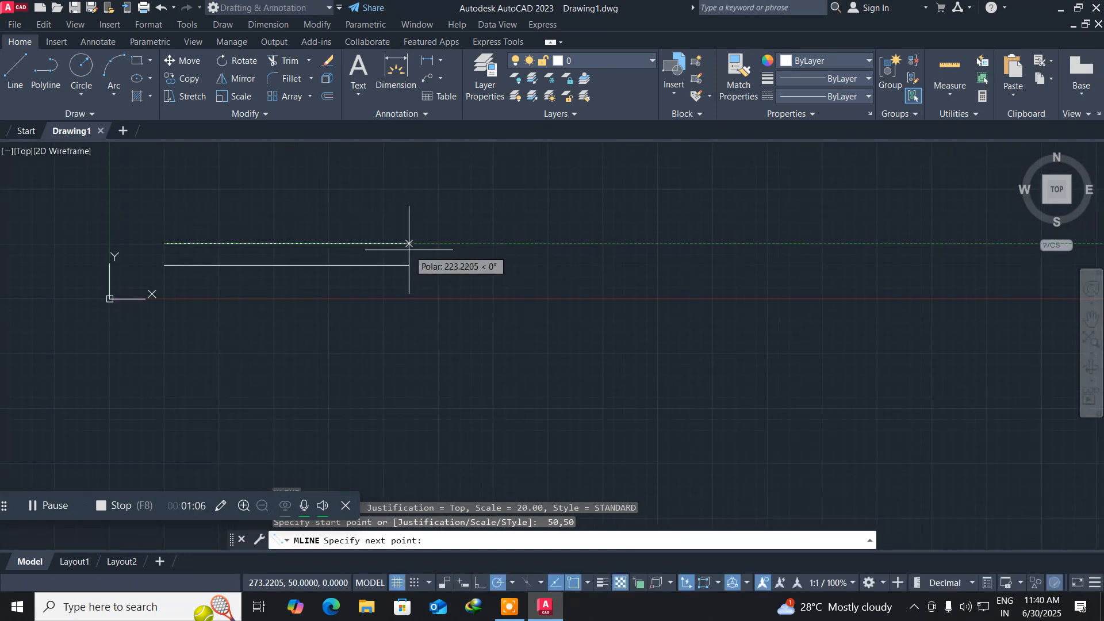
middle_drag(409, 244, 385, 262)
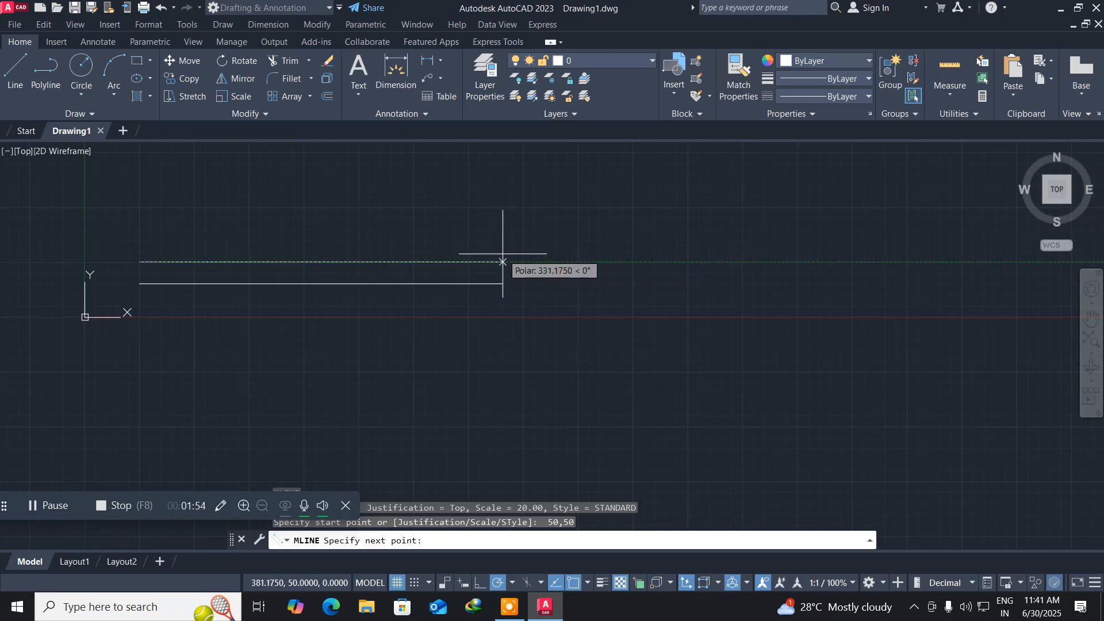
key(Escape)
click(317, 246)
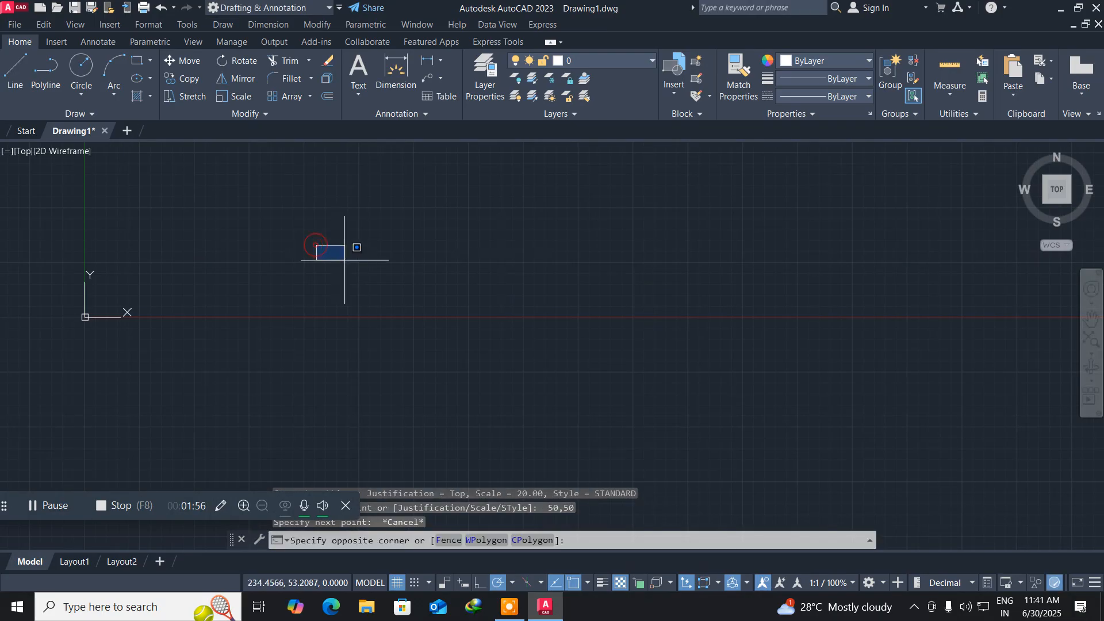
click(466, 343)
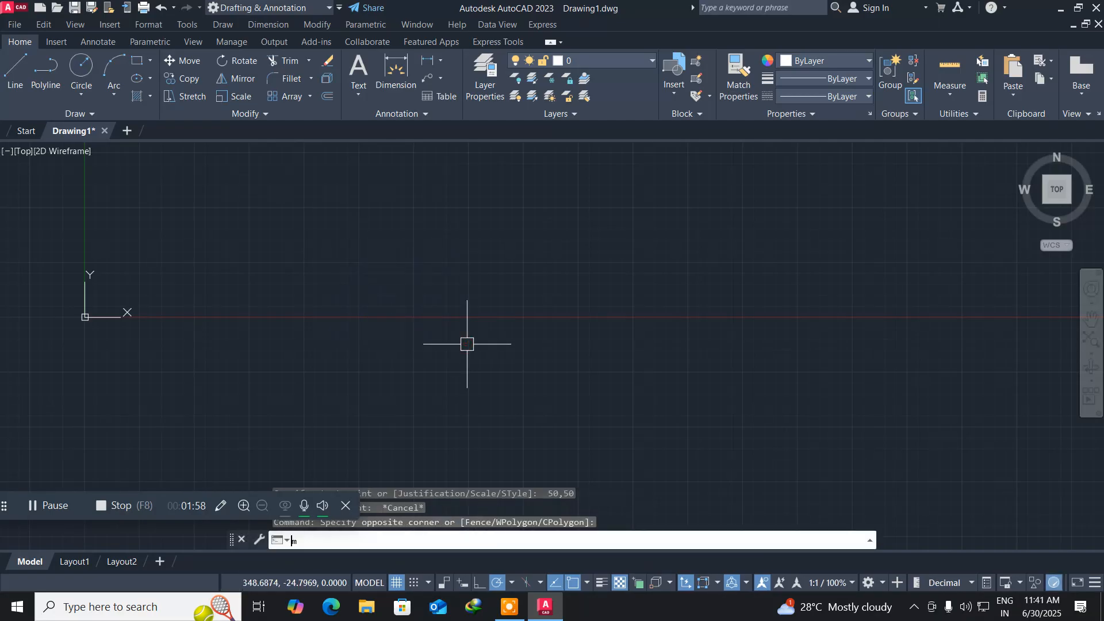
Start the Multiline command and set its justification to Zero
text(ML)
key(Return)
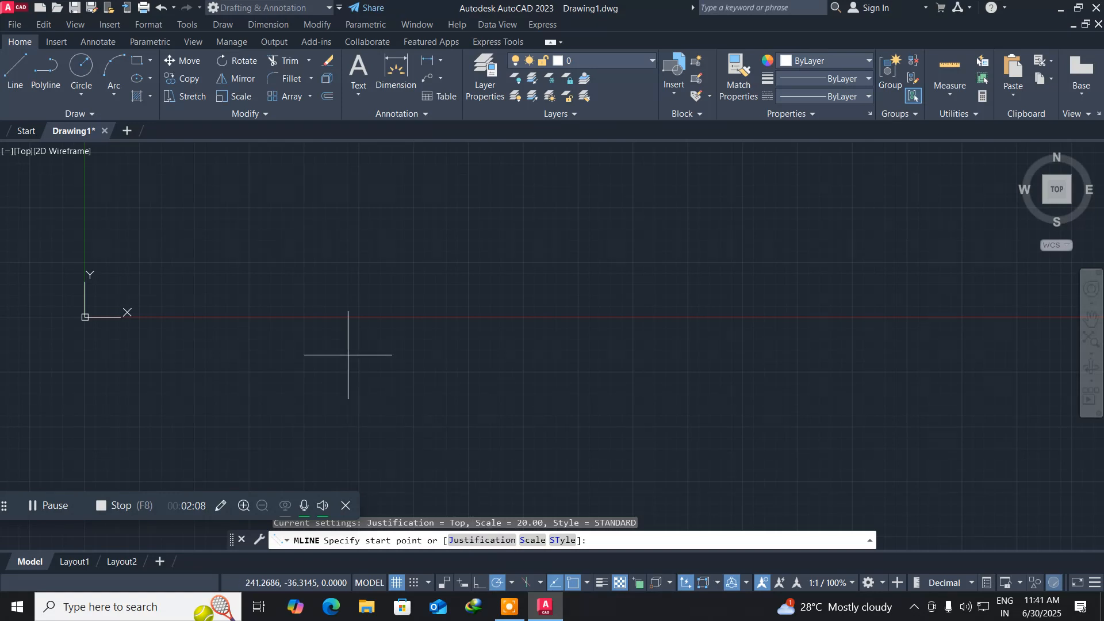
text(j)
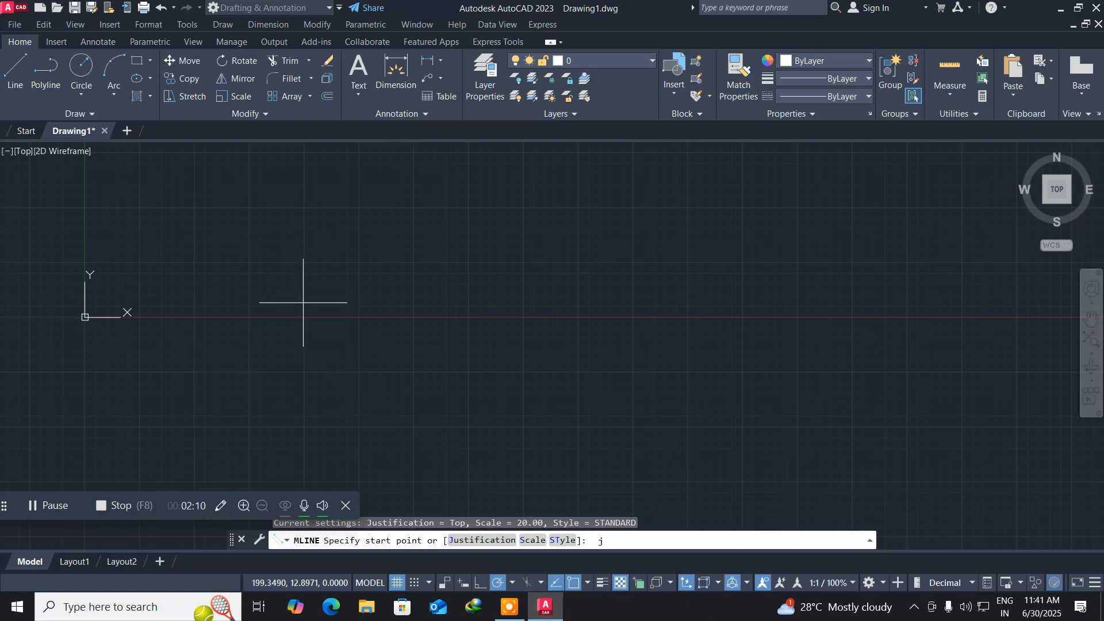
key(Return)
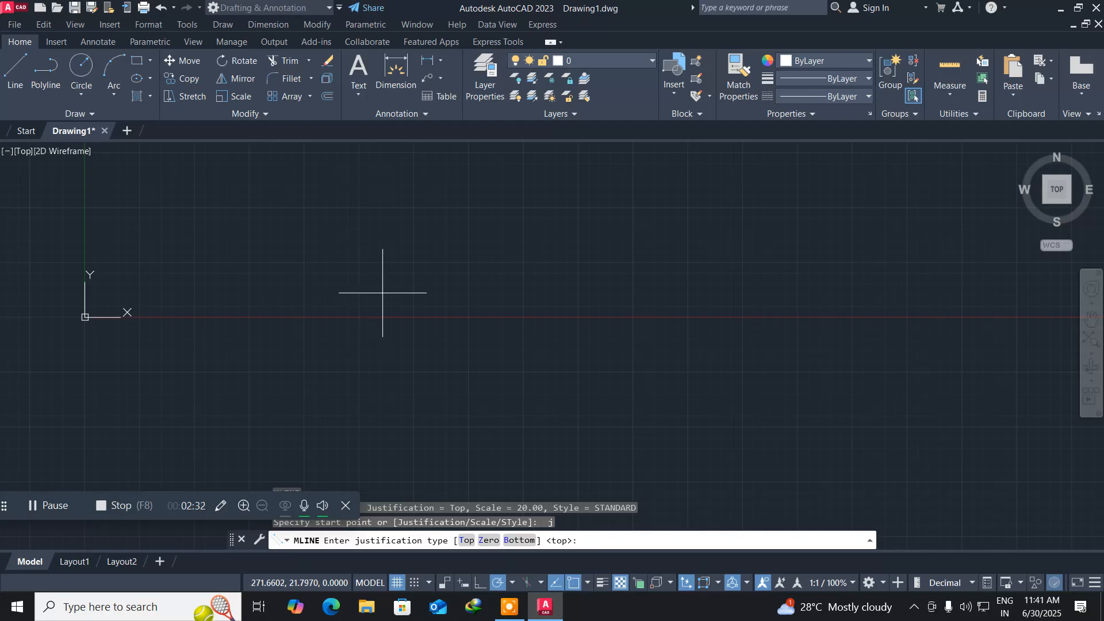
text(z)
key(Return)
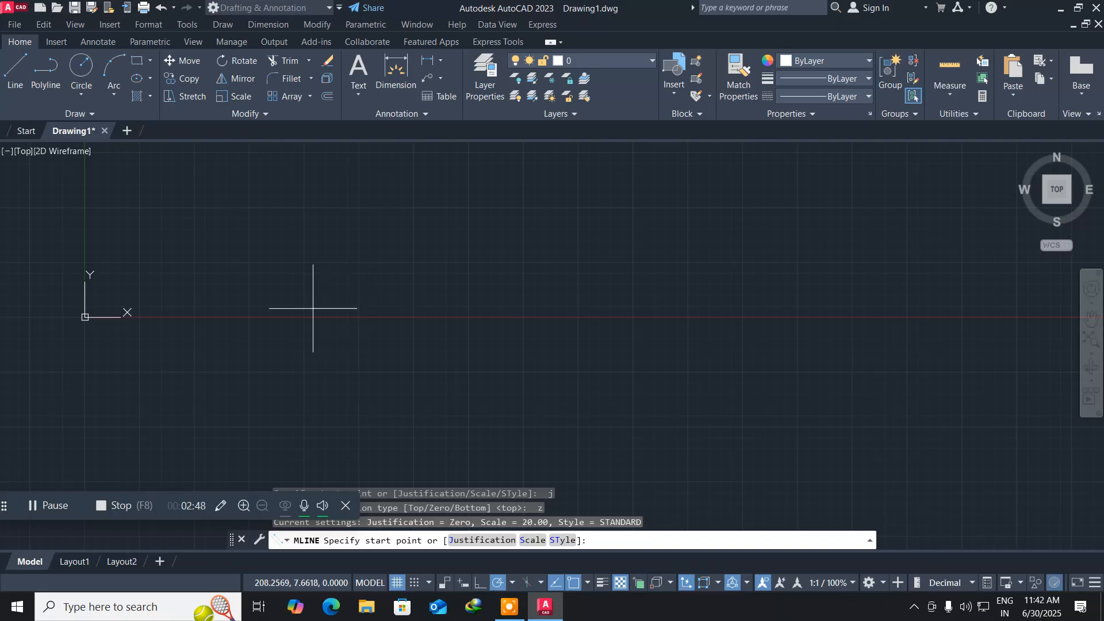
Draw a multiline from point 50,50 running 100 units at 0 degrees, then end the command
text(50,)
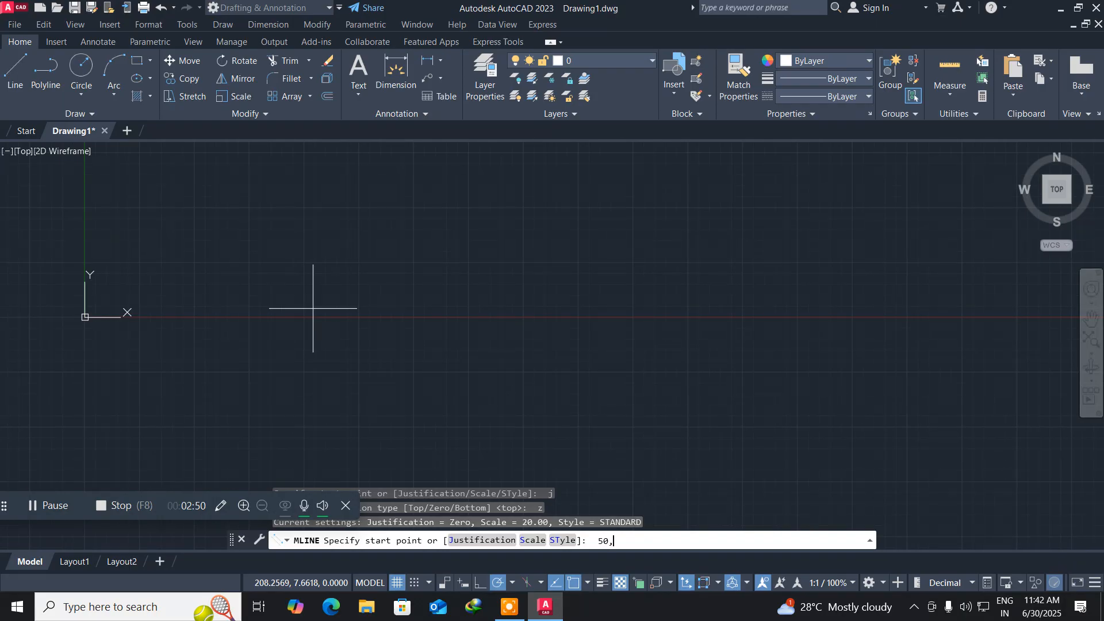
text(50)
key(Return)
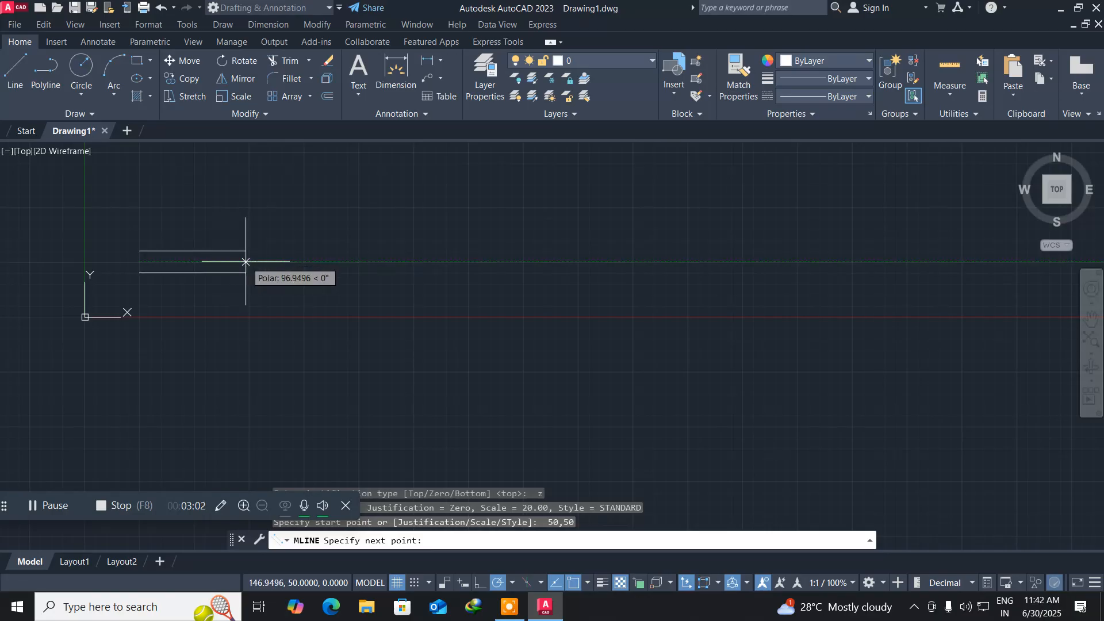
text(@100<0)
key(Return)
key(Return)
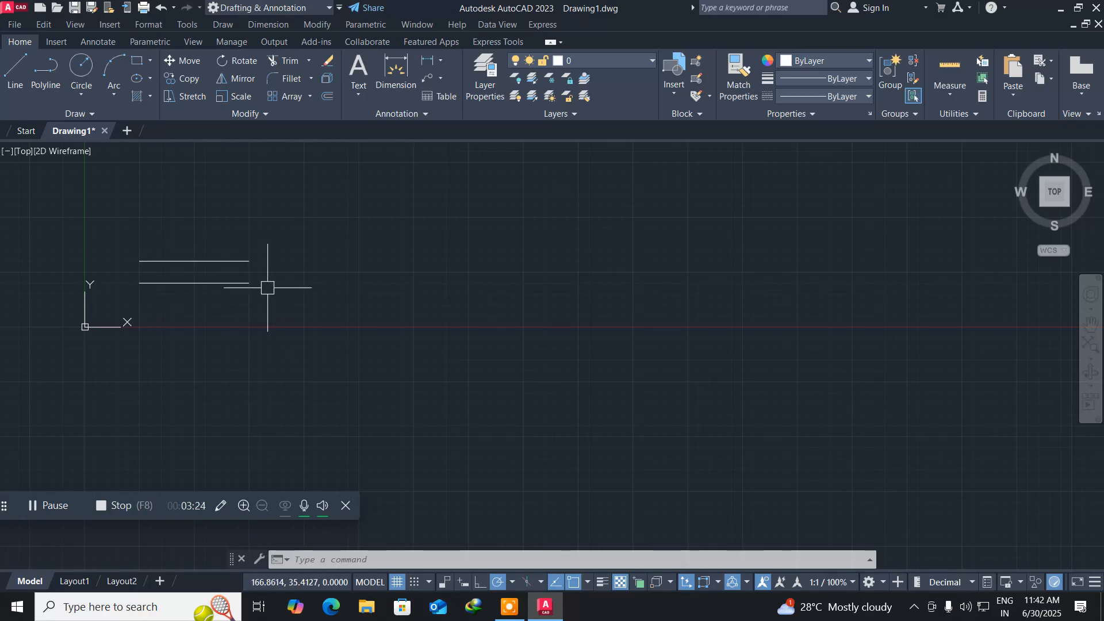
click(340, 298)
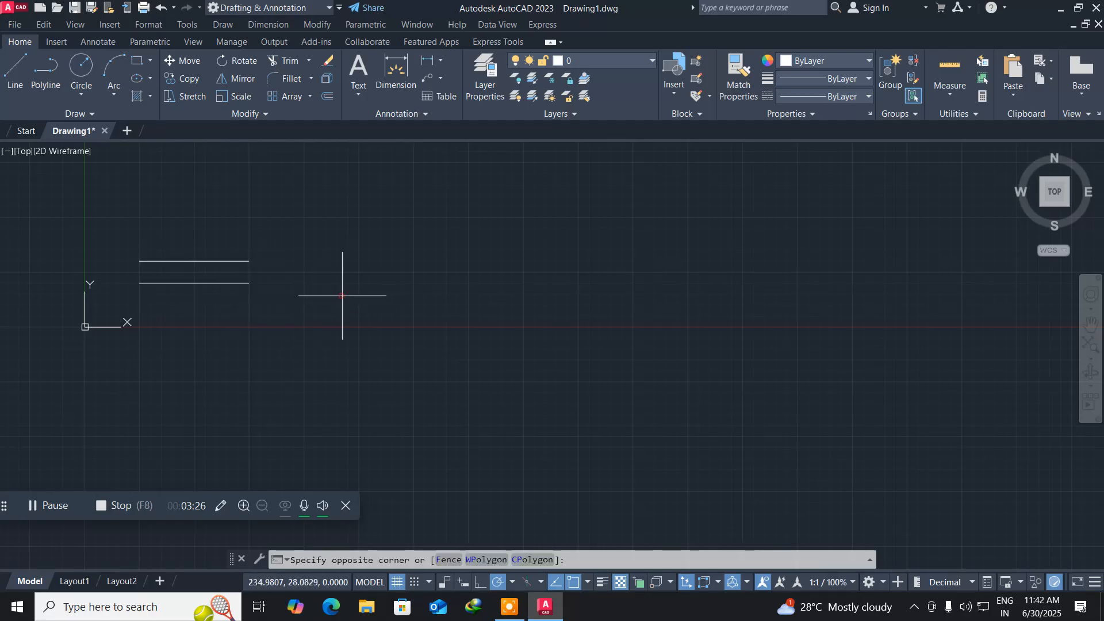
click(299, 252)
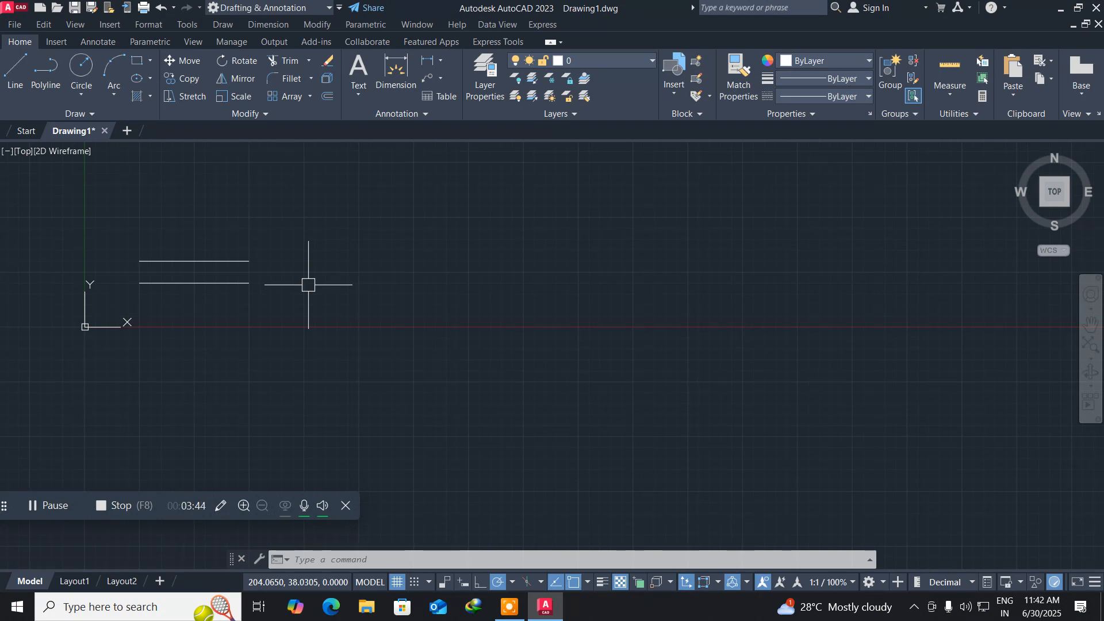
Start another multiline and set the multiline scale to 30
text(ML)
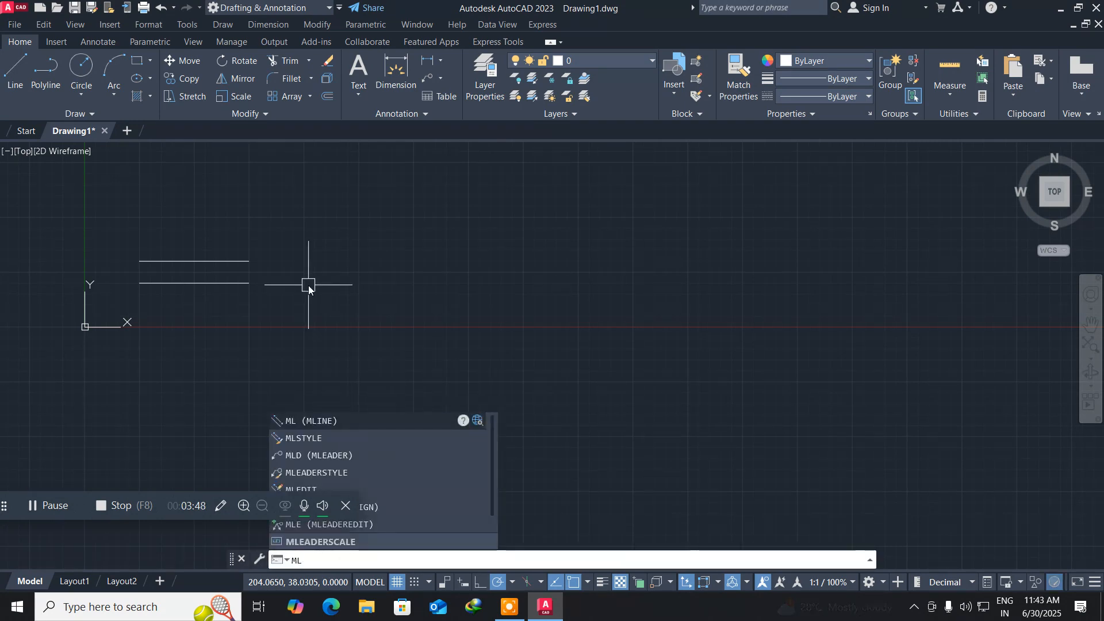
key(Return)
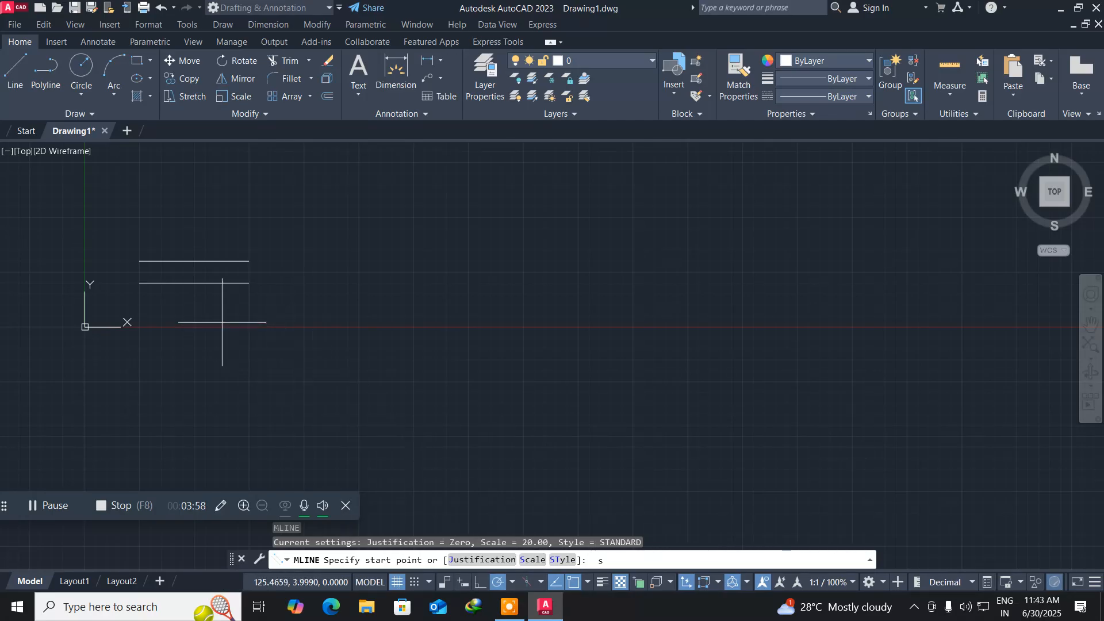
key(Return)
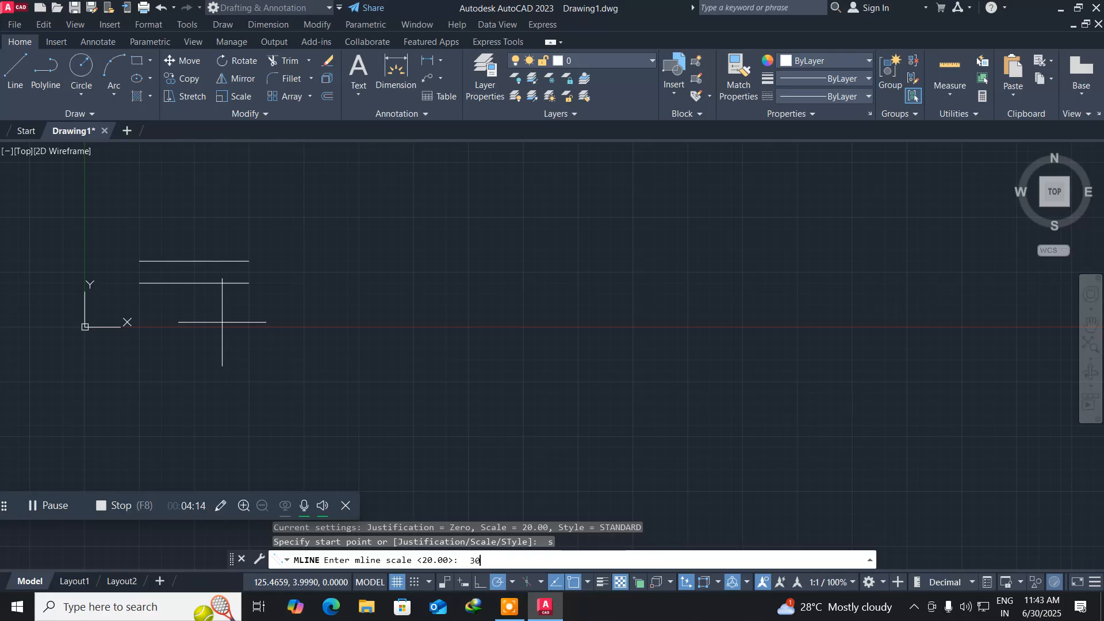
key(Return)
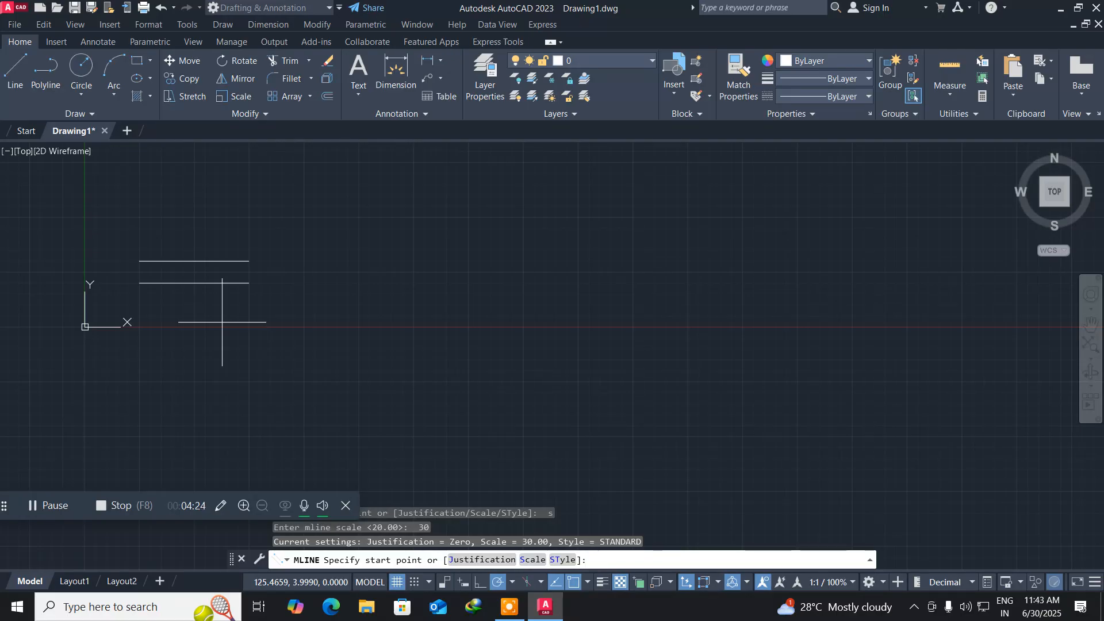
Draw a horizontal multiline about 165 units long, beginning just beyond and below the first multiline's end
click(279, 309)
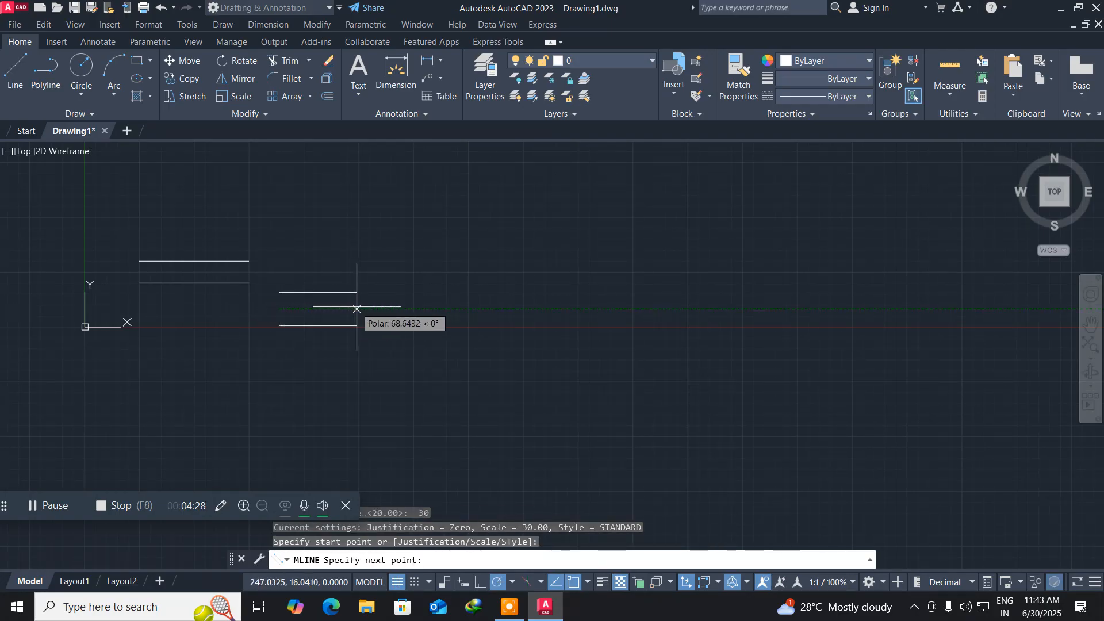
click(461, 309)
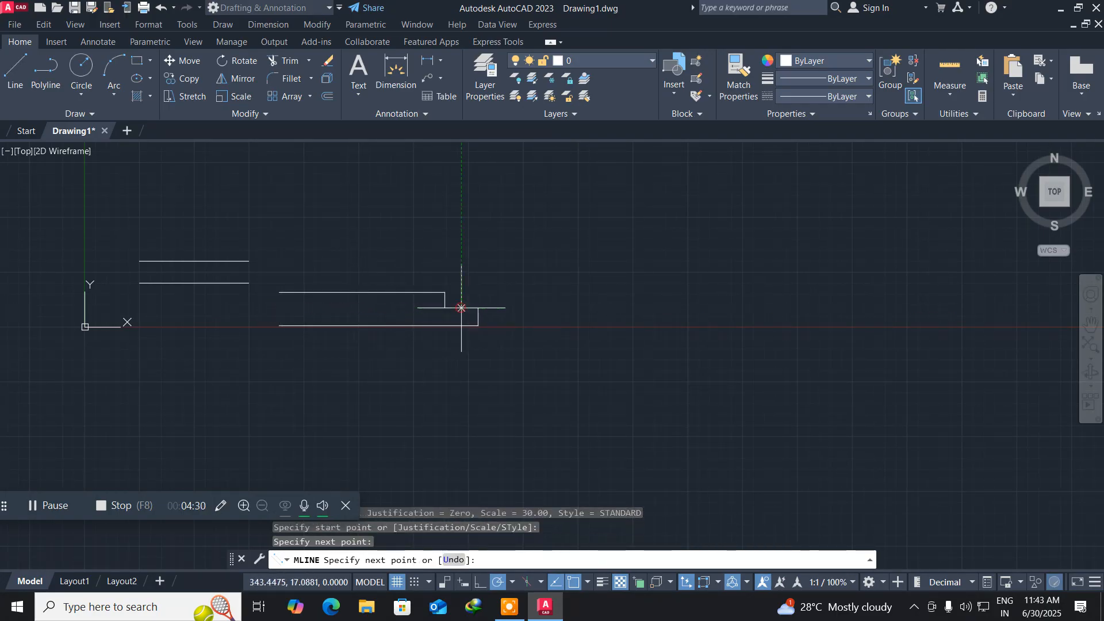
key(Return)
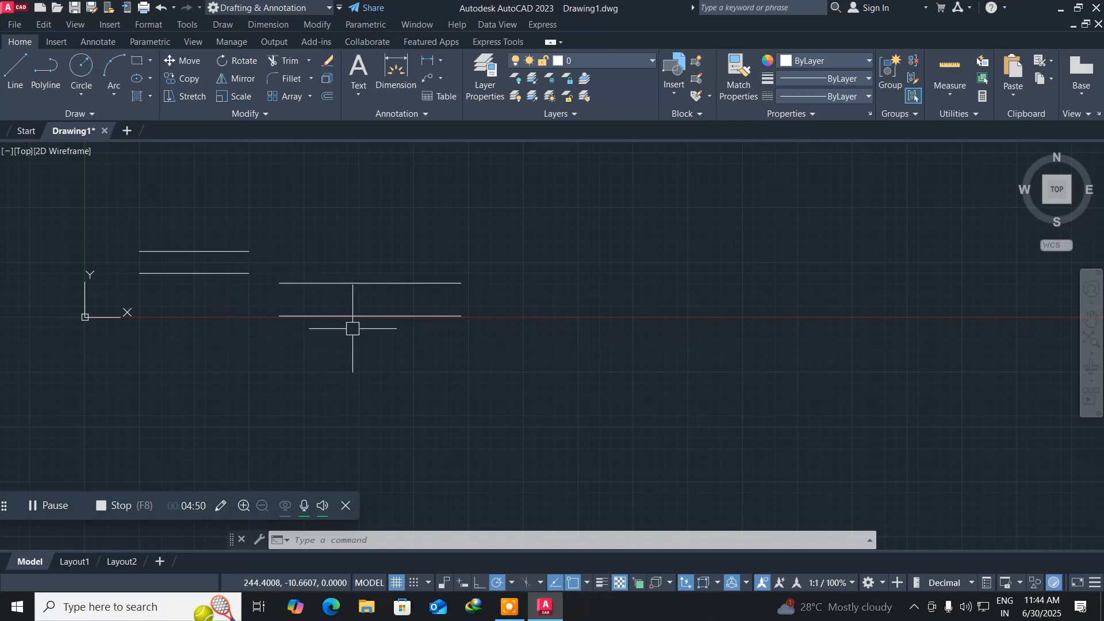
click(575, 316)
click(524, 267)
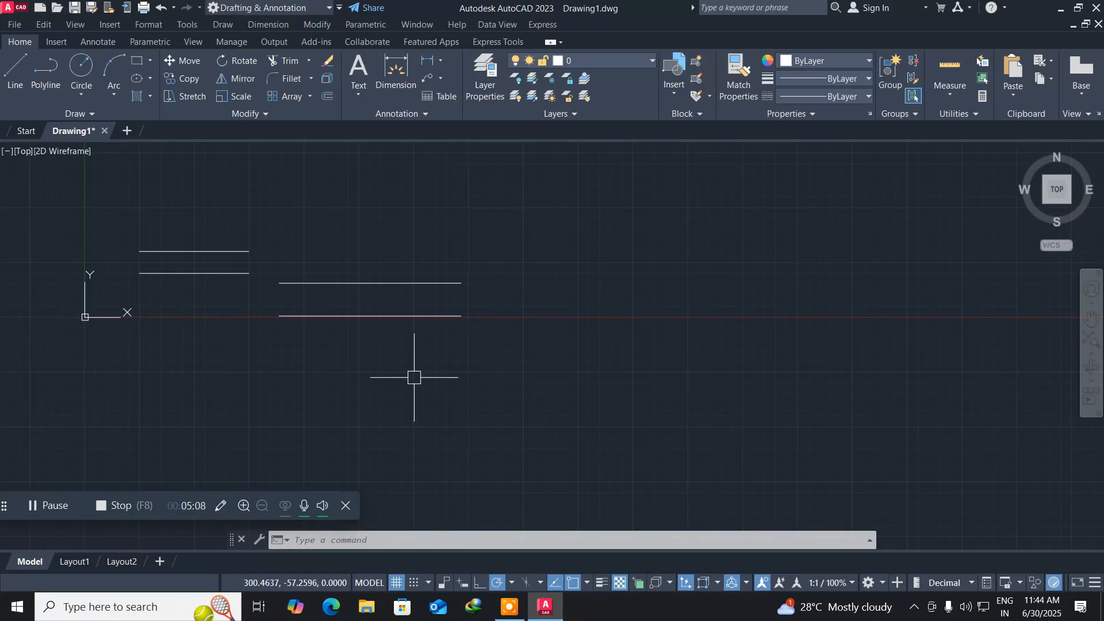
click(582, 277)
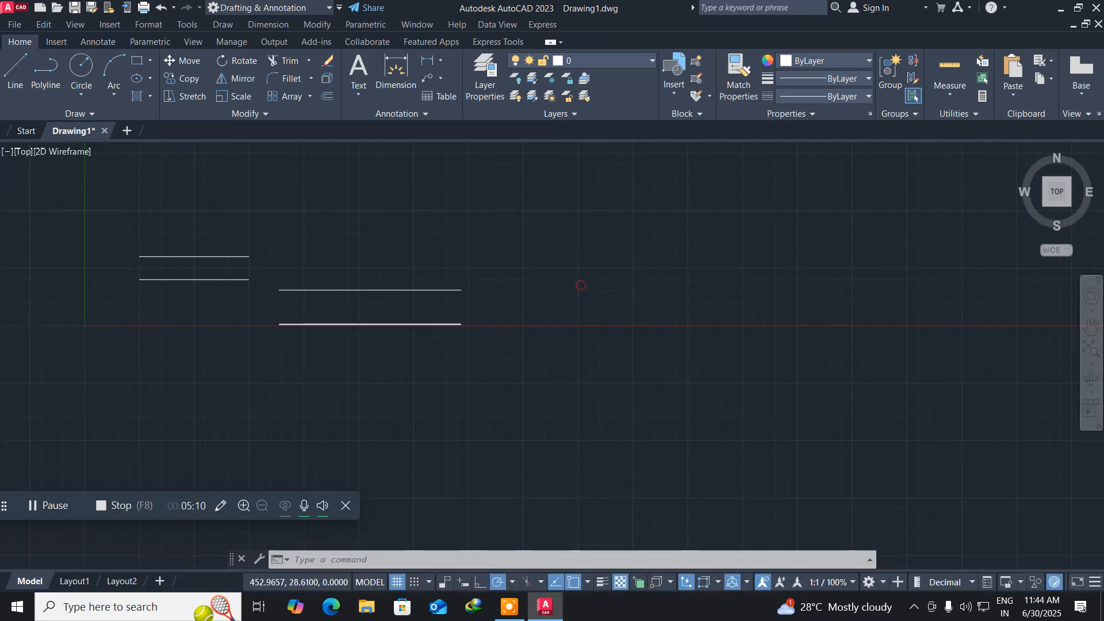
click(615, 329)
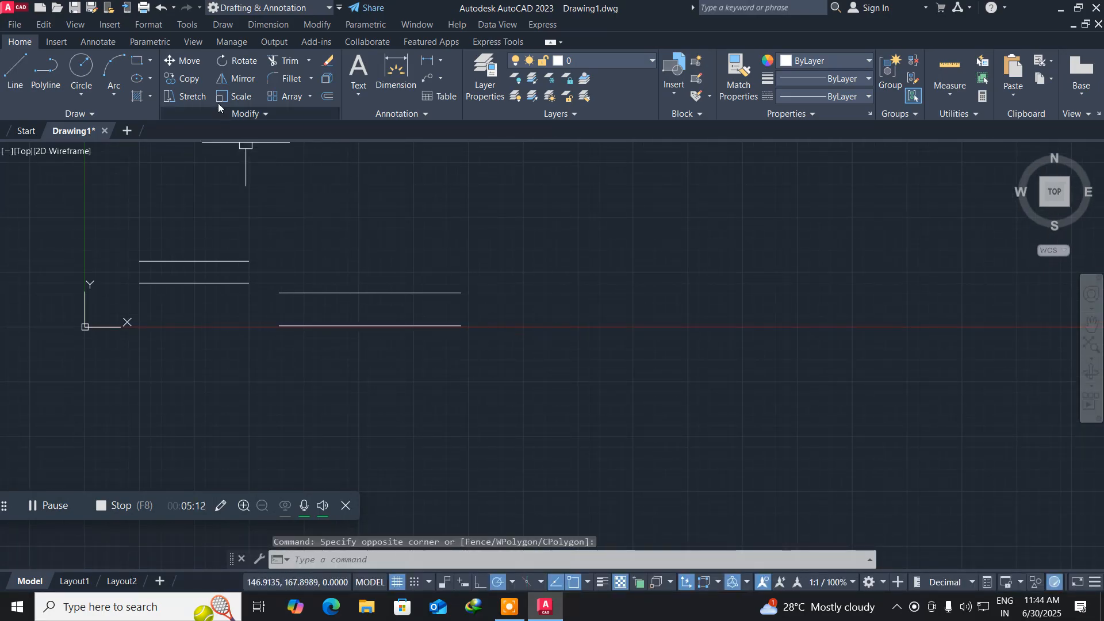
click(145, 29)
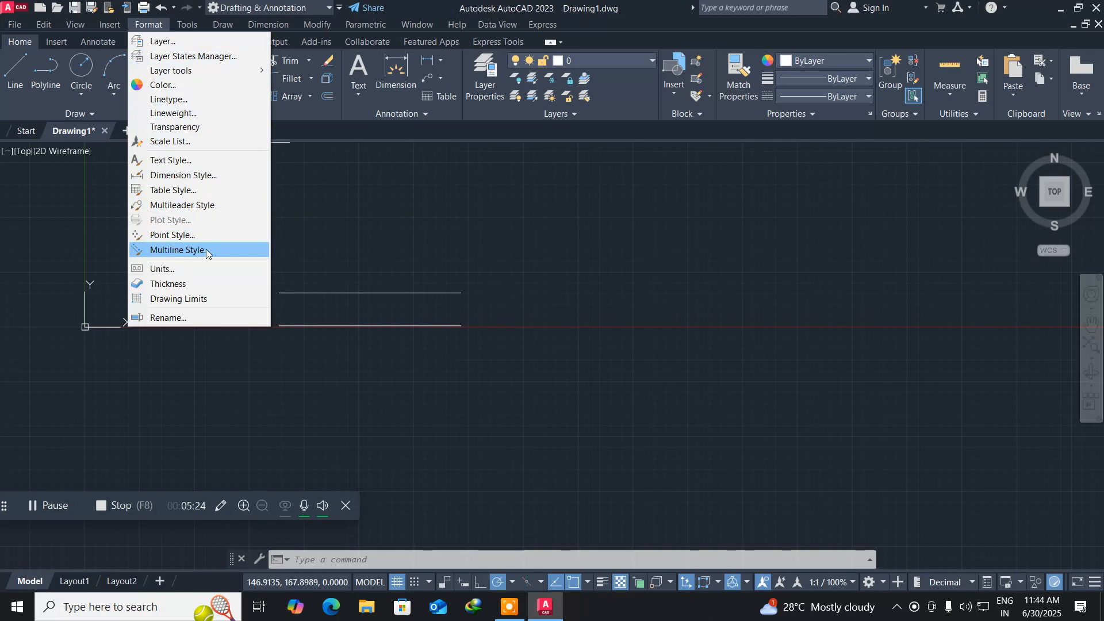
click(315, 252)
click(282, 192)
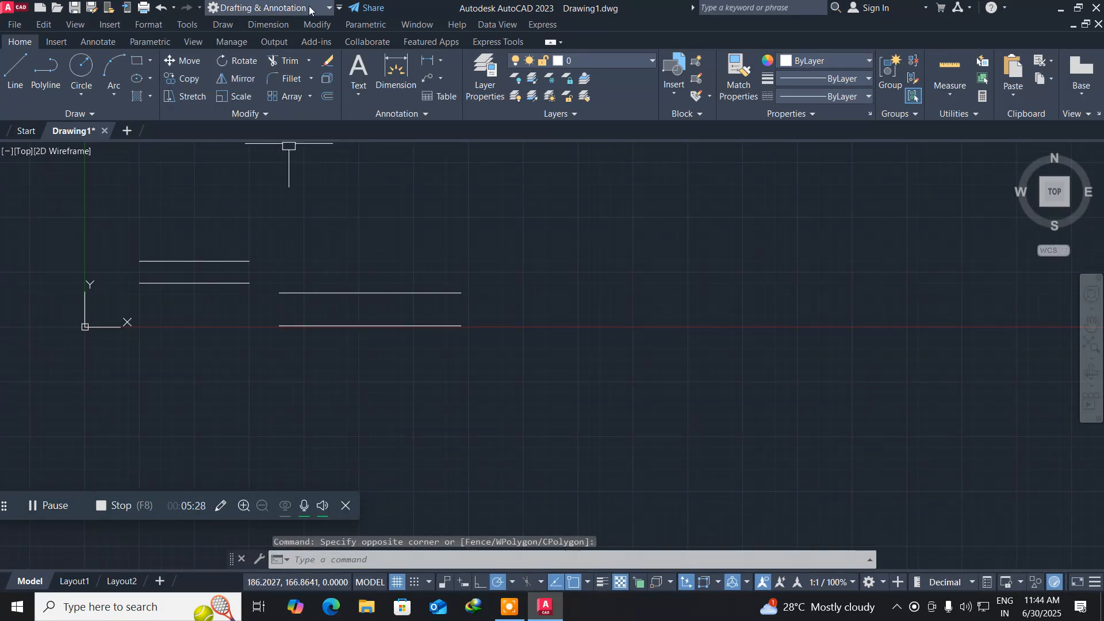
Hide the classic menu bar above the ribbon
click(340, 8)
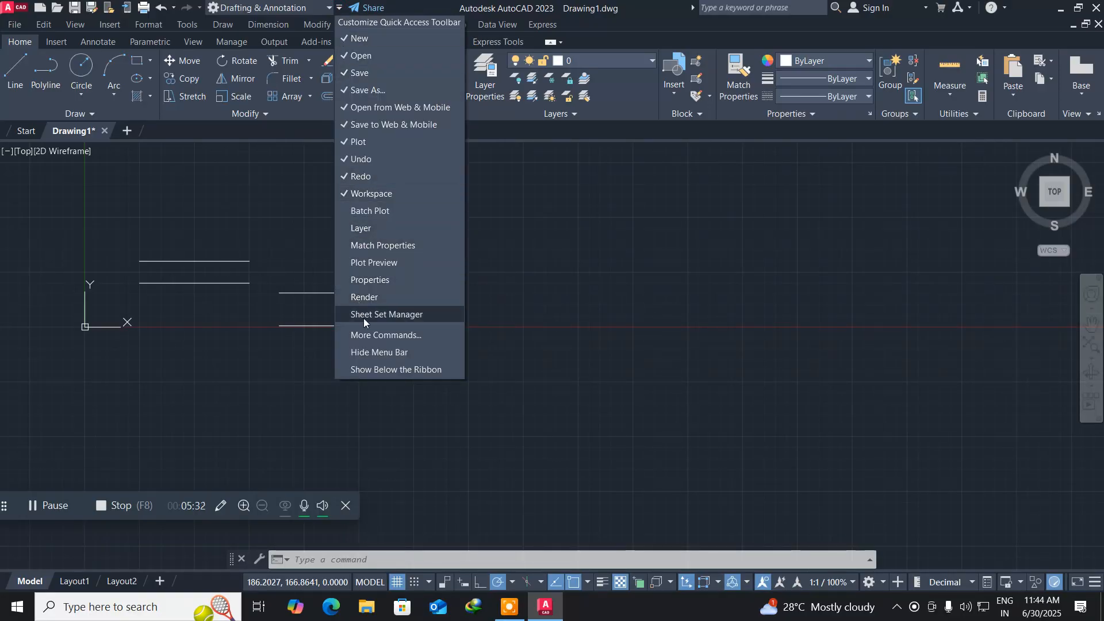
click(371, 352)
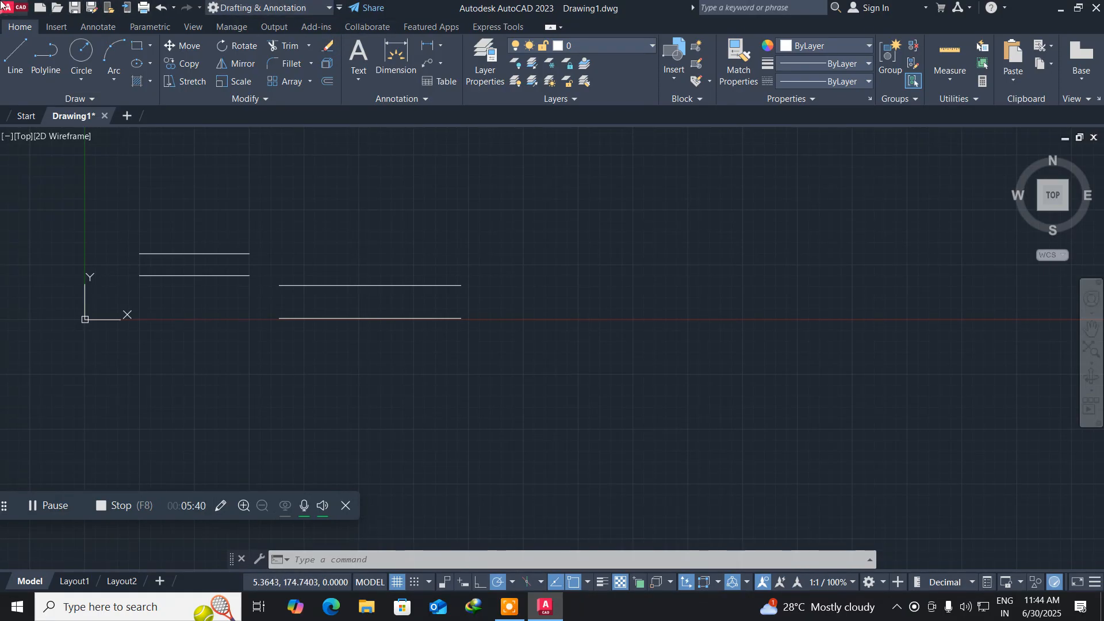
Show the classic menu bar above the ribbon and check its Format menu
click(339, 9)
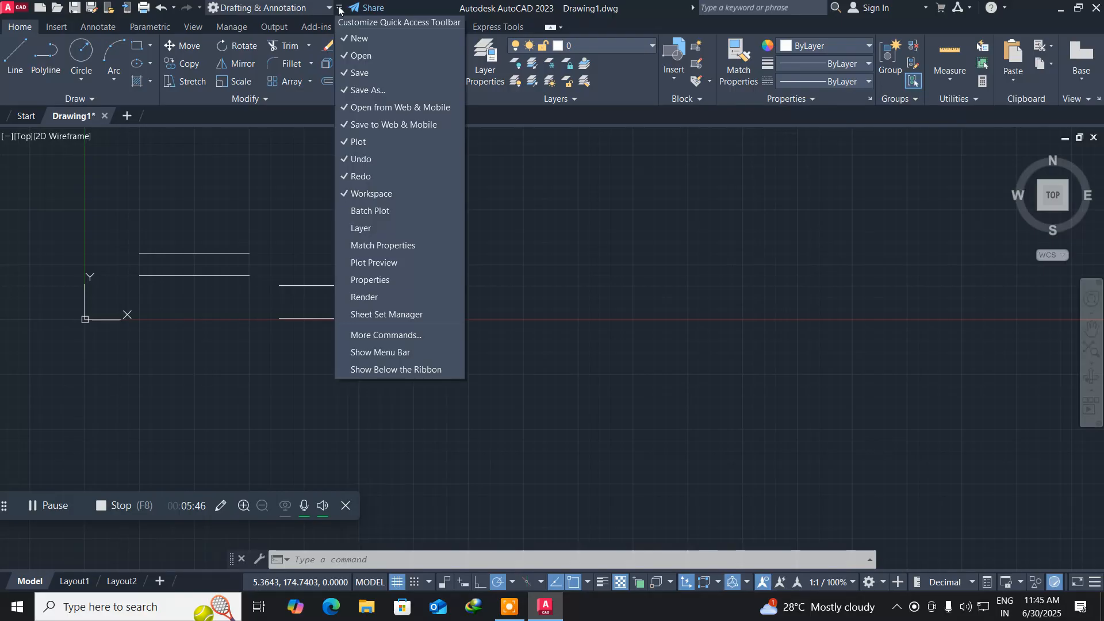
click(364, 354)
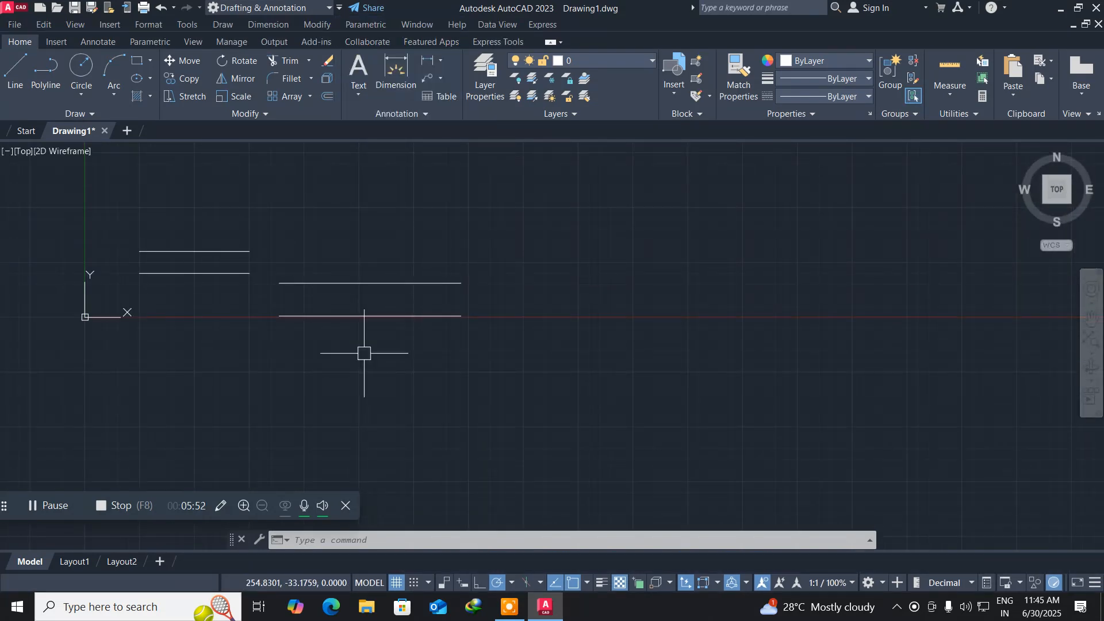
click(148, 24)
click(148, 24)
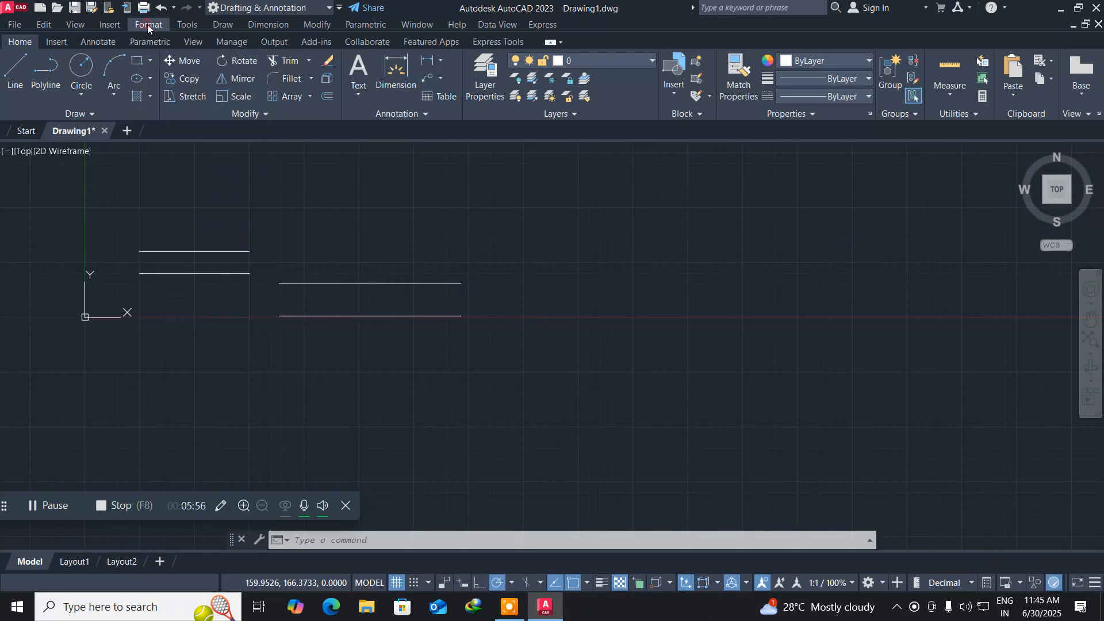
click(406, 173)
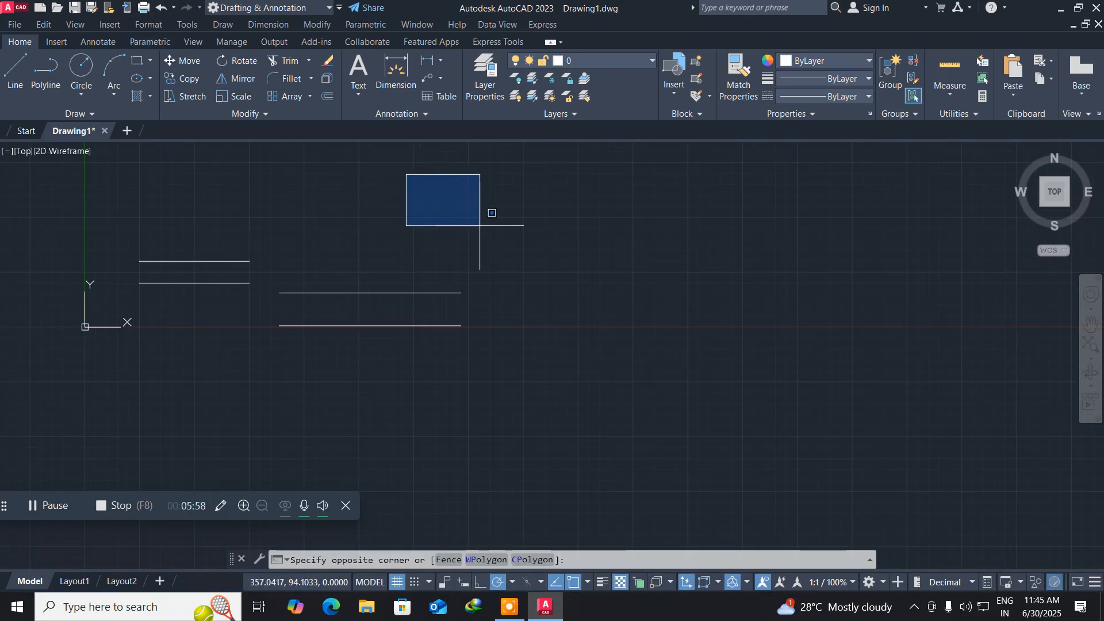
click(494, 249)
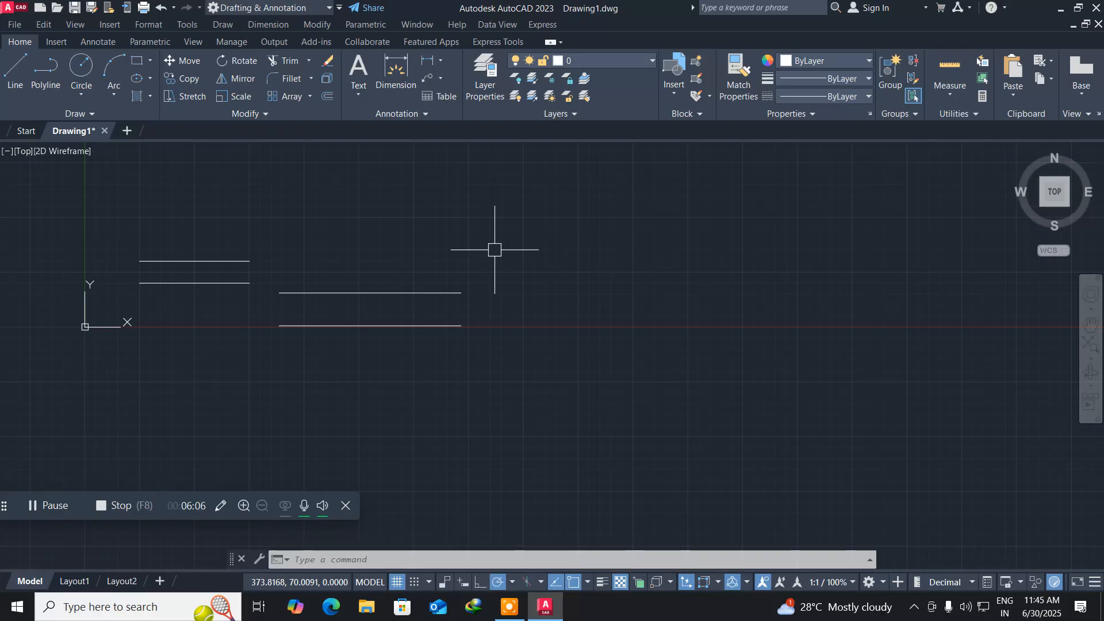
Open the multiline style manager with the MLSTYLE command and move the dialog clear of the first multiline
text(MI)
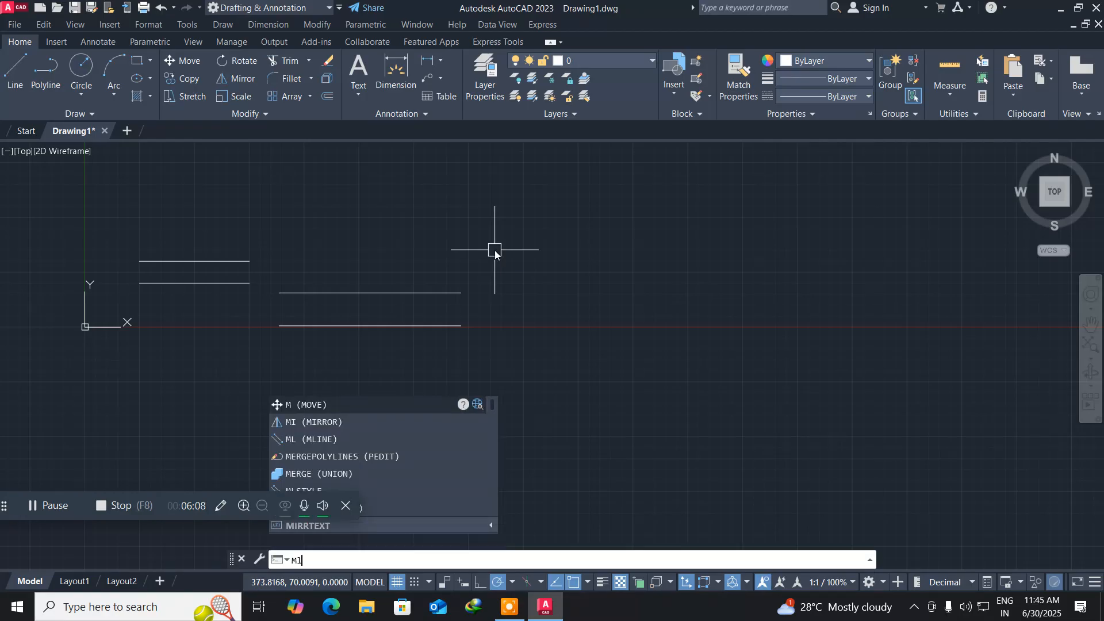
text(STY)
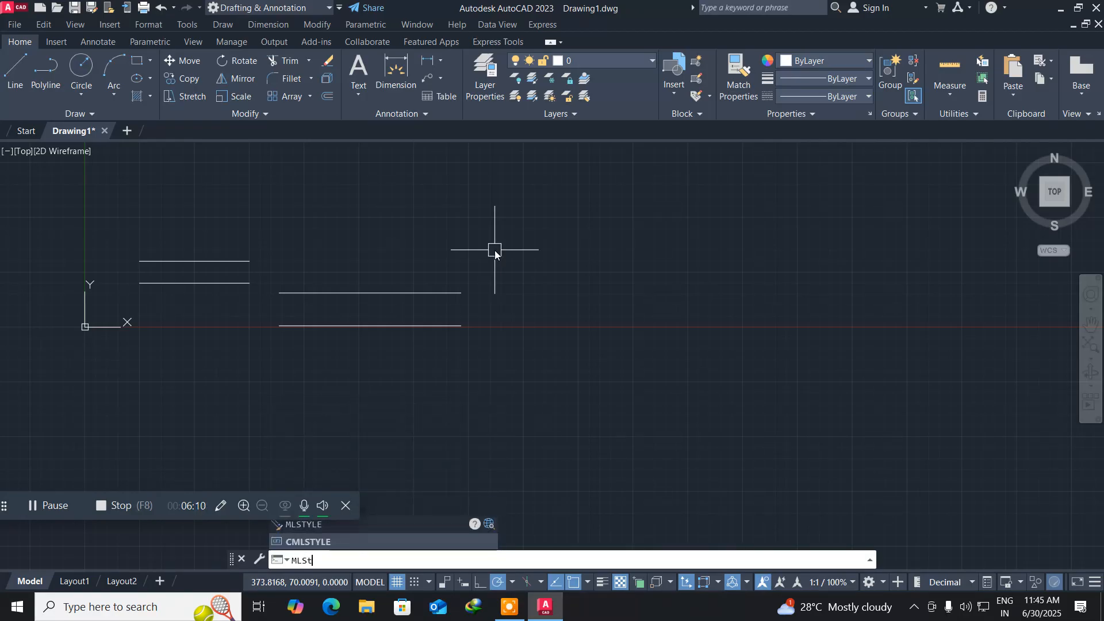
text(Le)
key(Return)
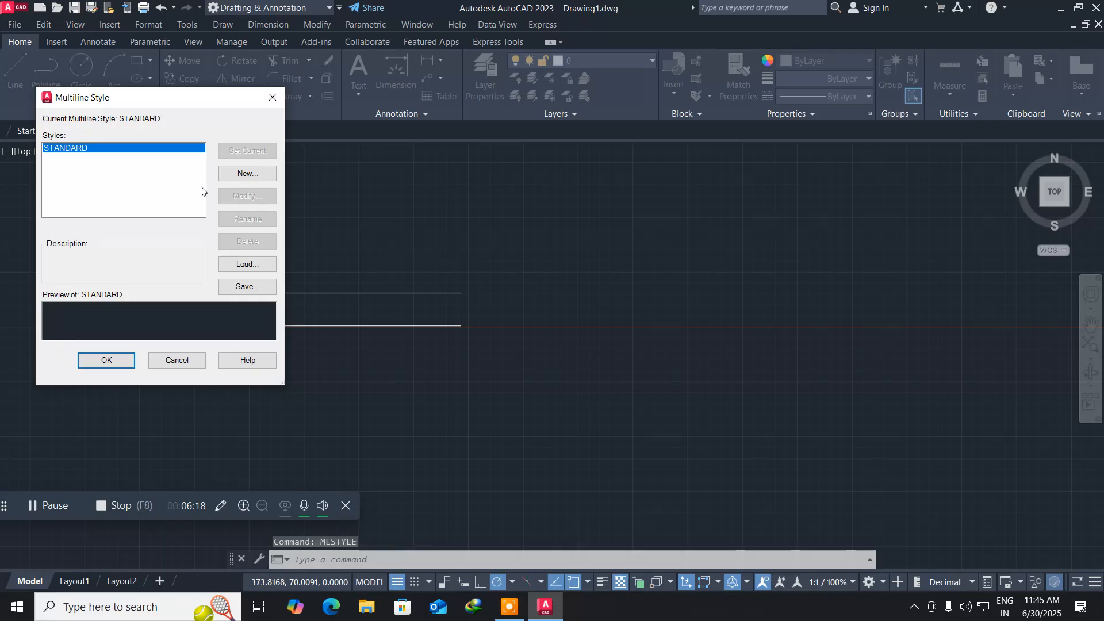
drag(93, 100, 329, 91)
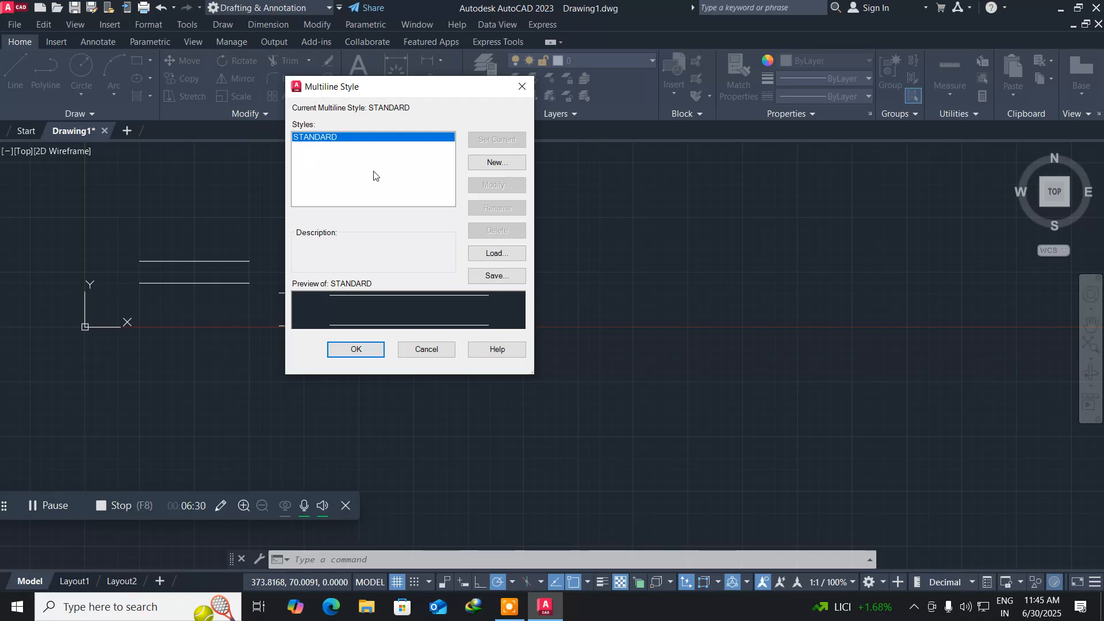
Create a new multiline style named A based on STANDARD, keeping the style preview in view
click(486, 164)
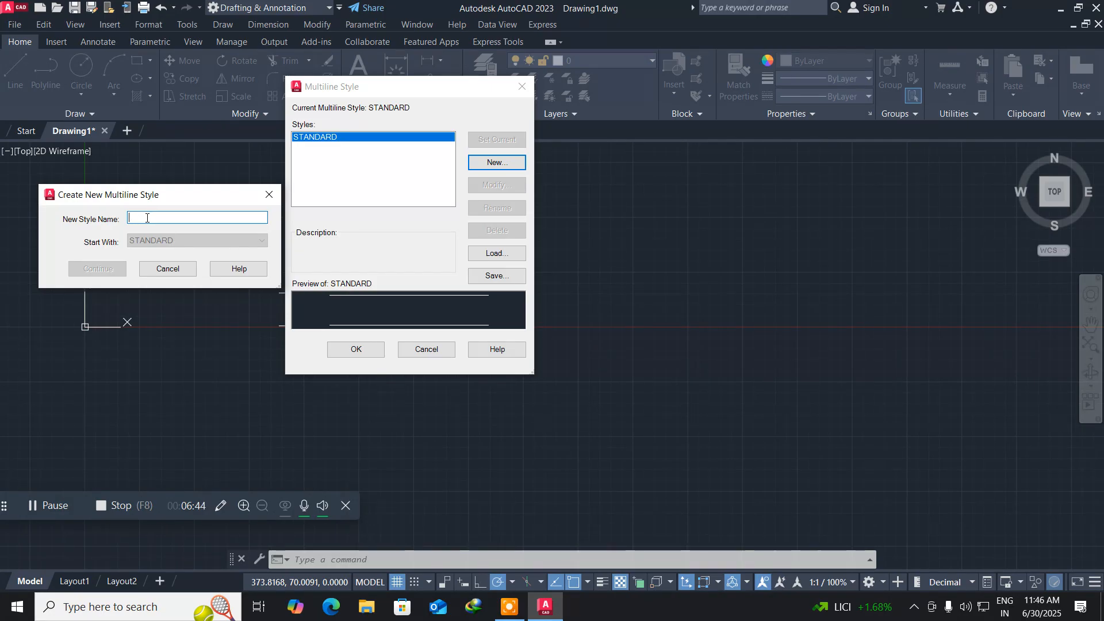
text(a)
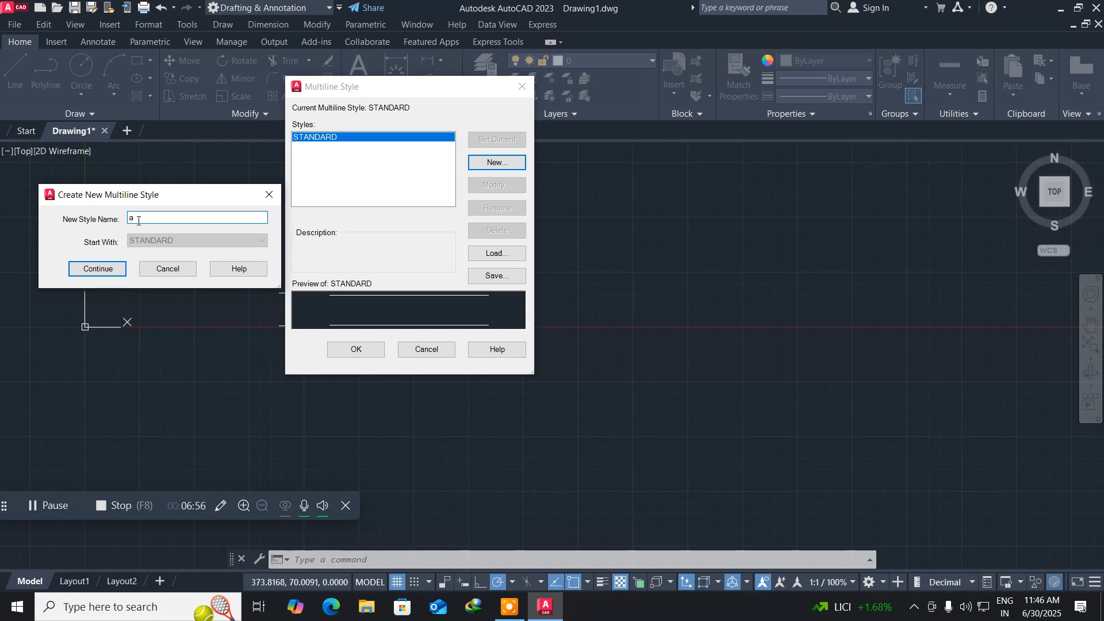
click(115, 269)
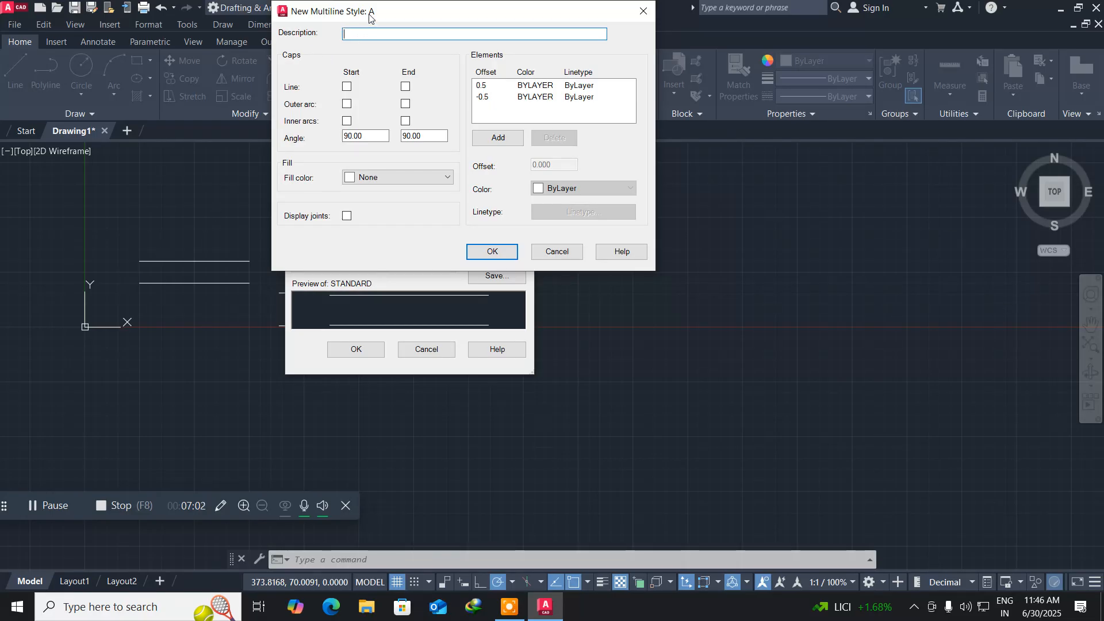
drag(369, 16, 561, 30)
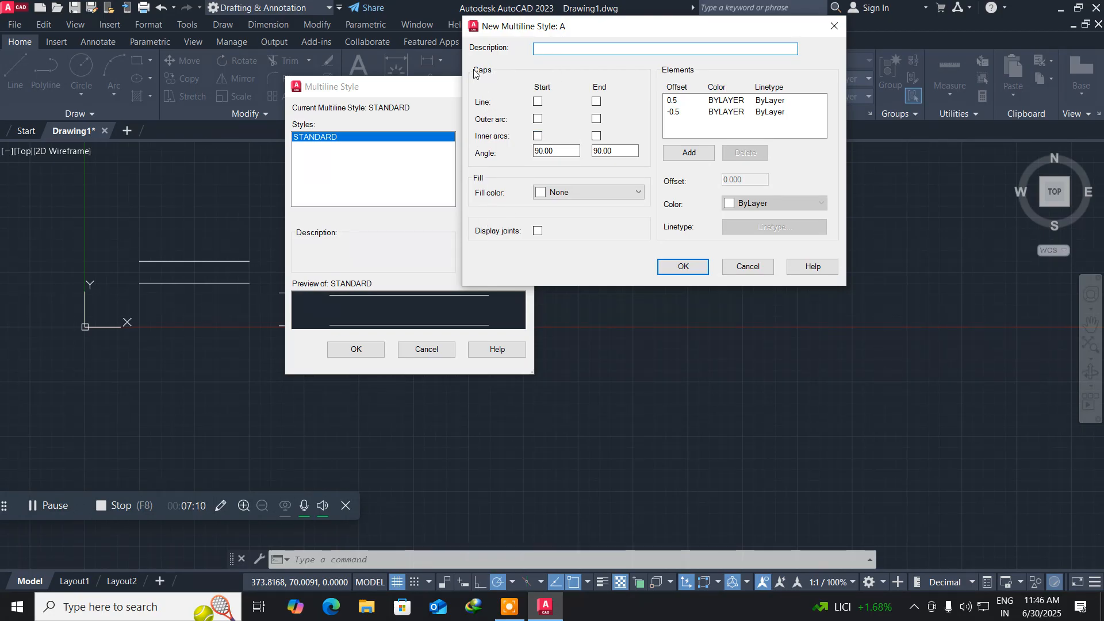
Try line caps at the start and end of the multiline style and switch both off again
click(538, 103)
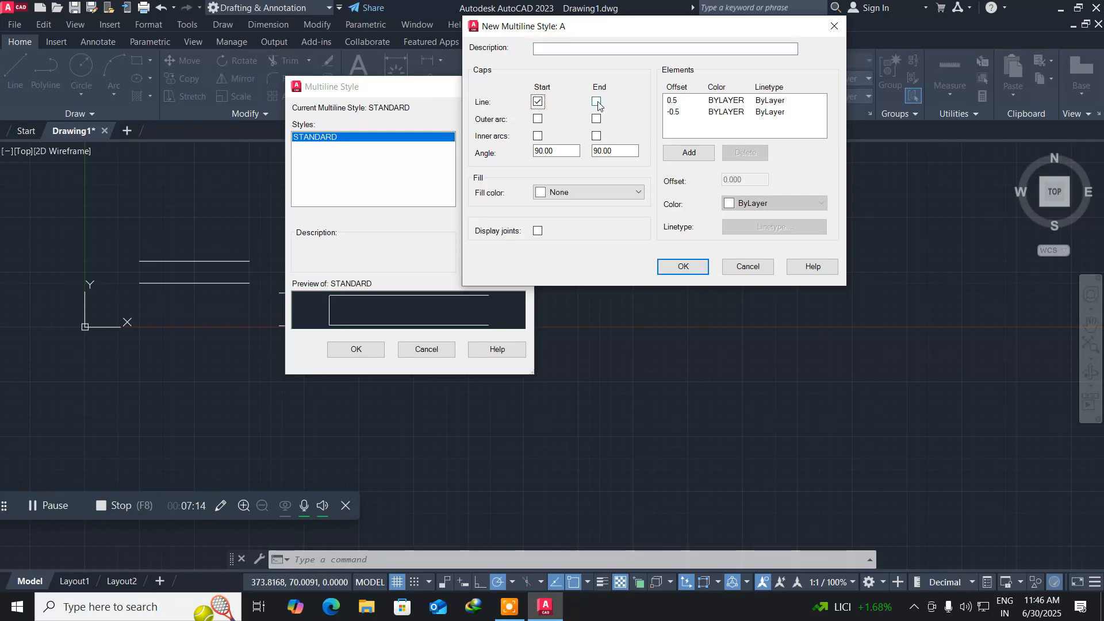
click(597, 101)
click(539, 102)
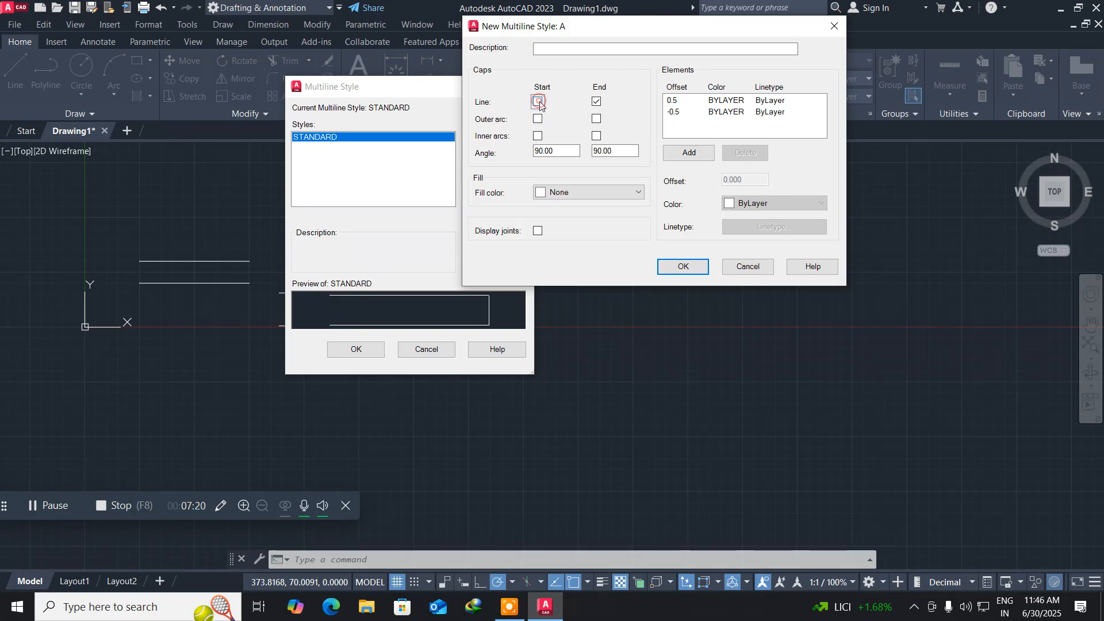
click(597, 102)
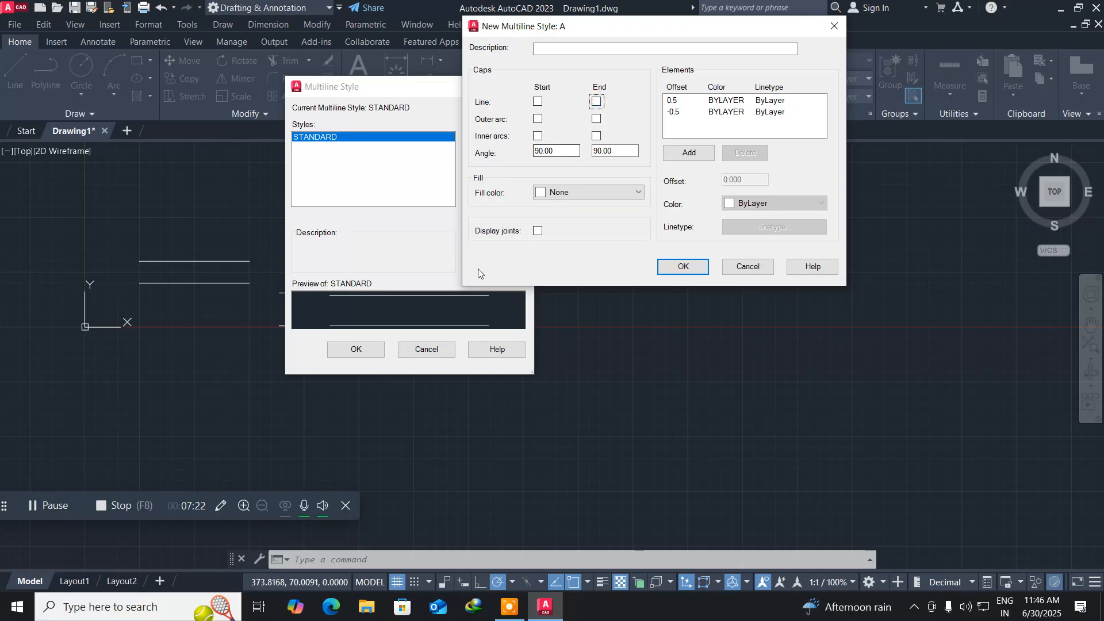
Try outer arc caps at the start and end of the multiline style and switch both off again
click(539, 120)
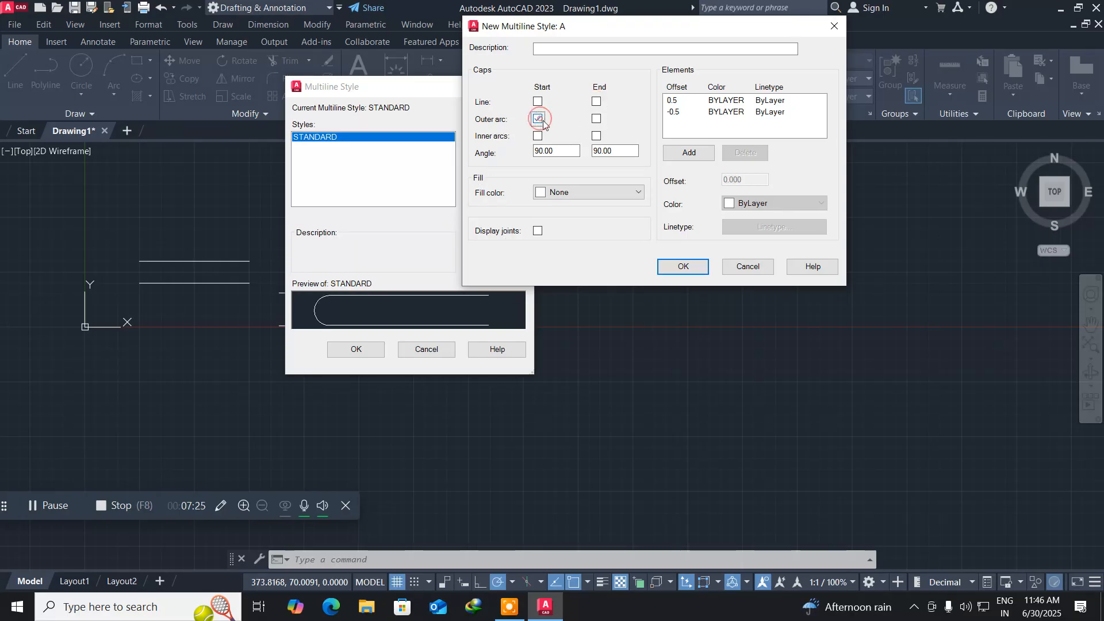
click(597, 120)
click(597, 119)
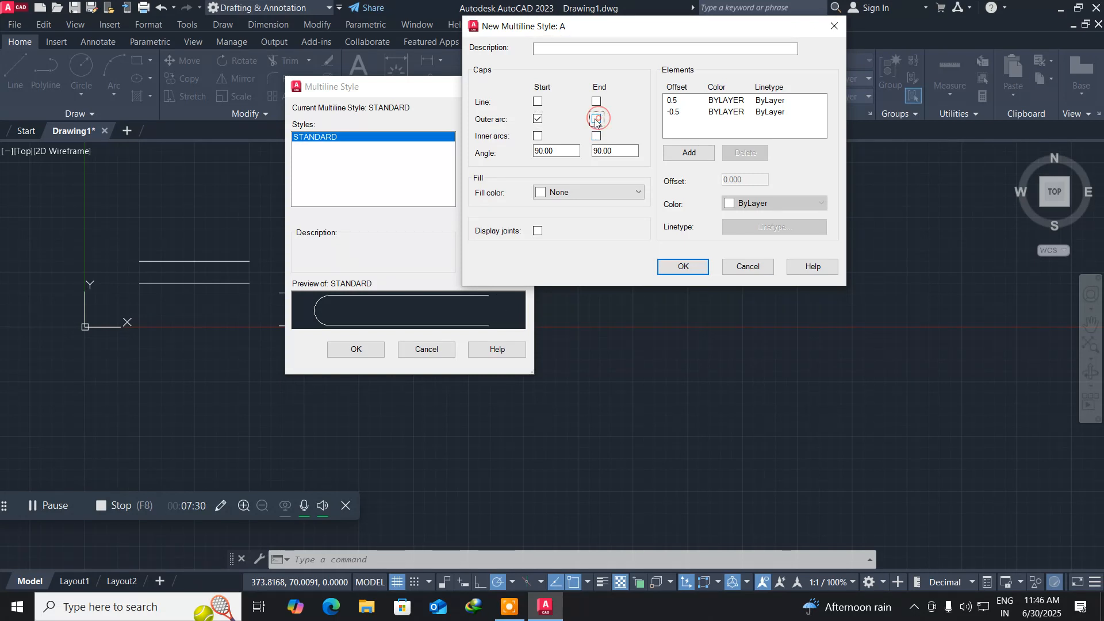
click(539, 120)
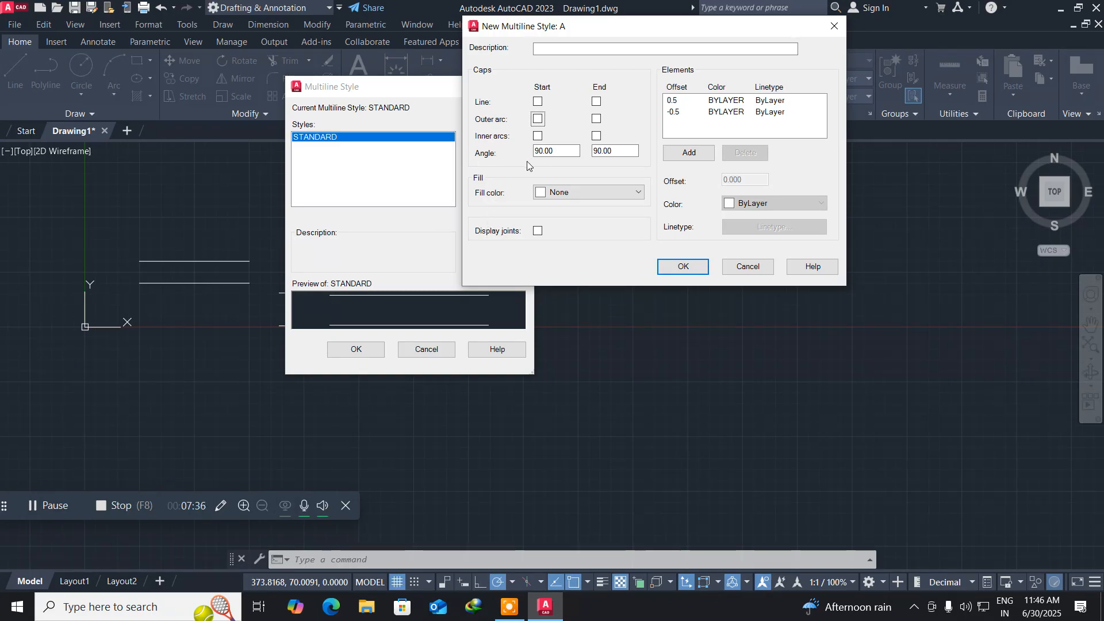
Try a start cap angle of 60 degrees and set it back to 90
click(569, 146)
drag(570, 148, 508, 147)
text(60)
click(629, 151)
click(567, 151)
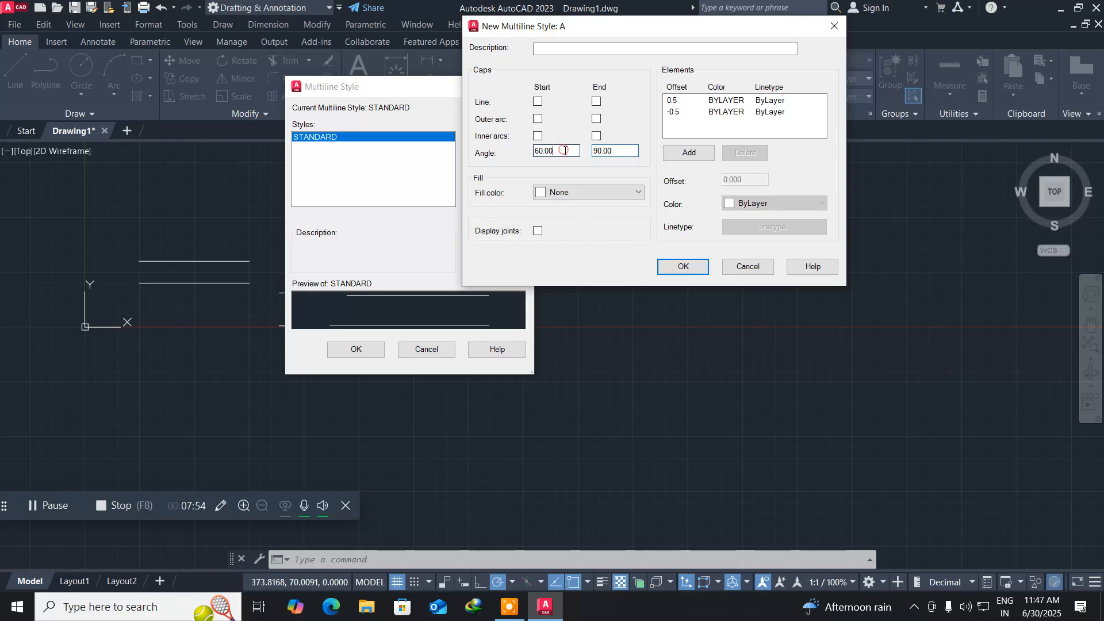
drag(567, 151, 514, 150)
text(90)
click(616, 151)
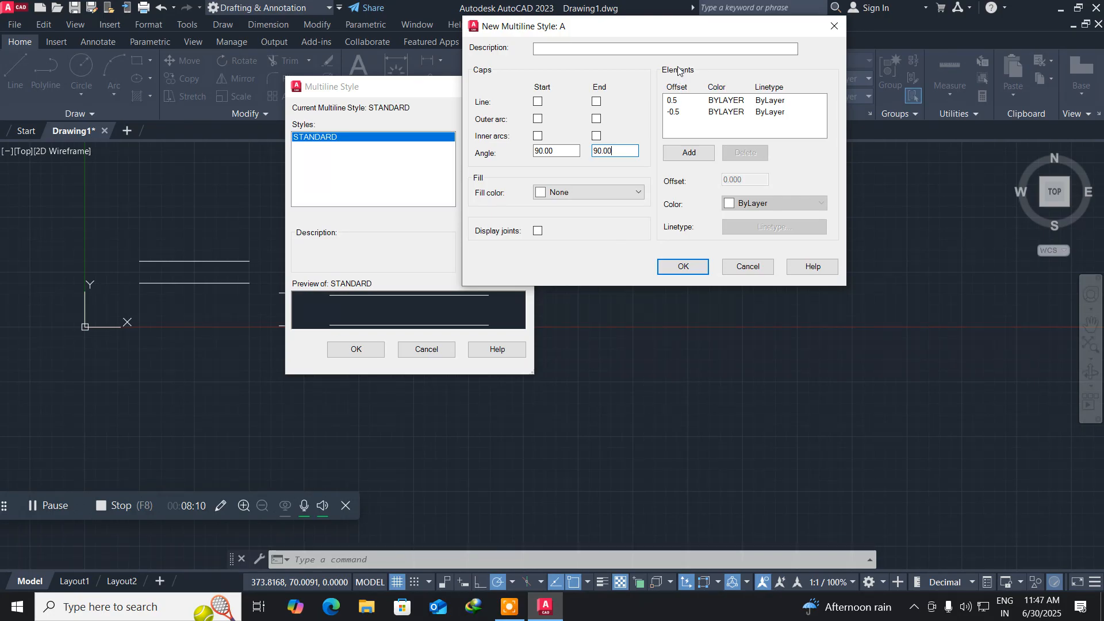
Add a third element at offset 0 to the multiline style and colour it yellow
click(677, 162)
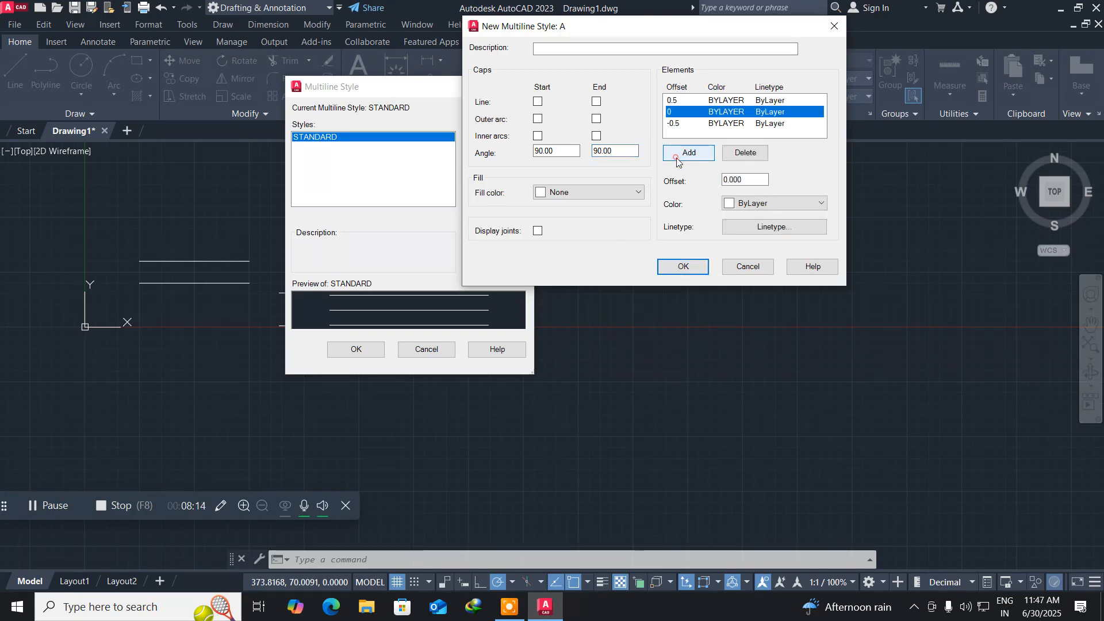
click(754, 203)
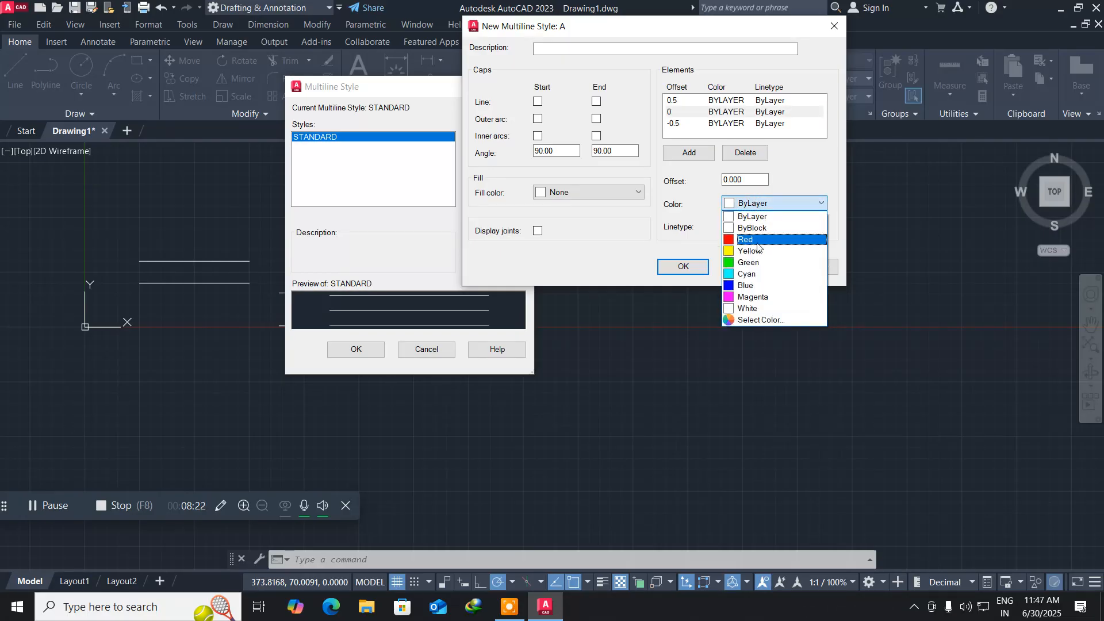
click(757, 251)
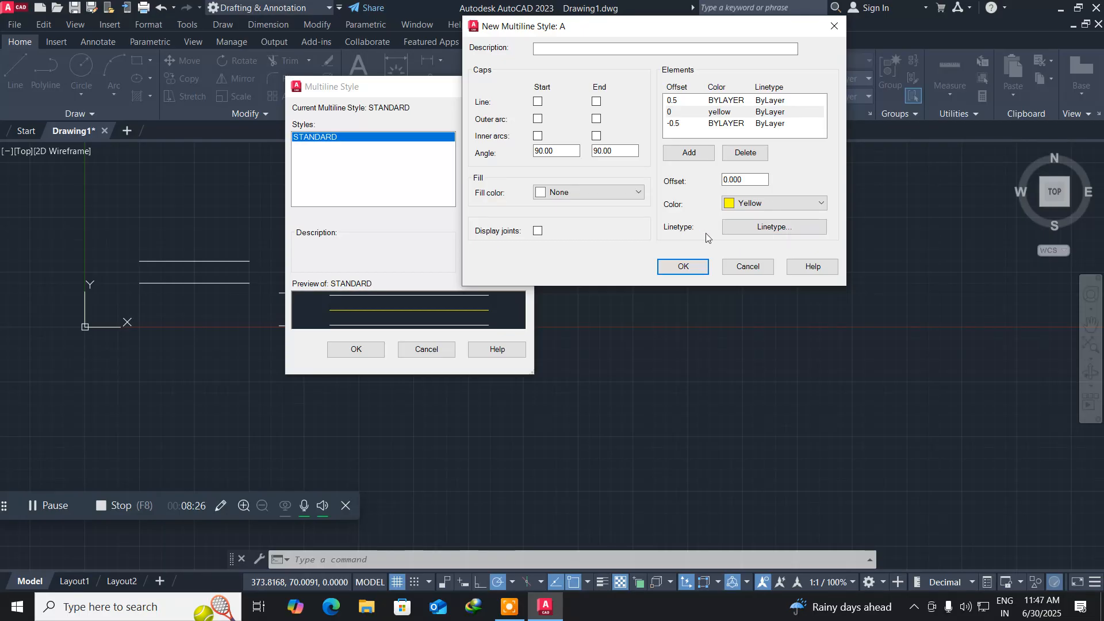
Load the ISO dot linetype ACAD_ISO07W100 and assign it to the yellow centre element
click(752, 230)
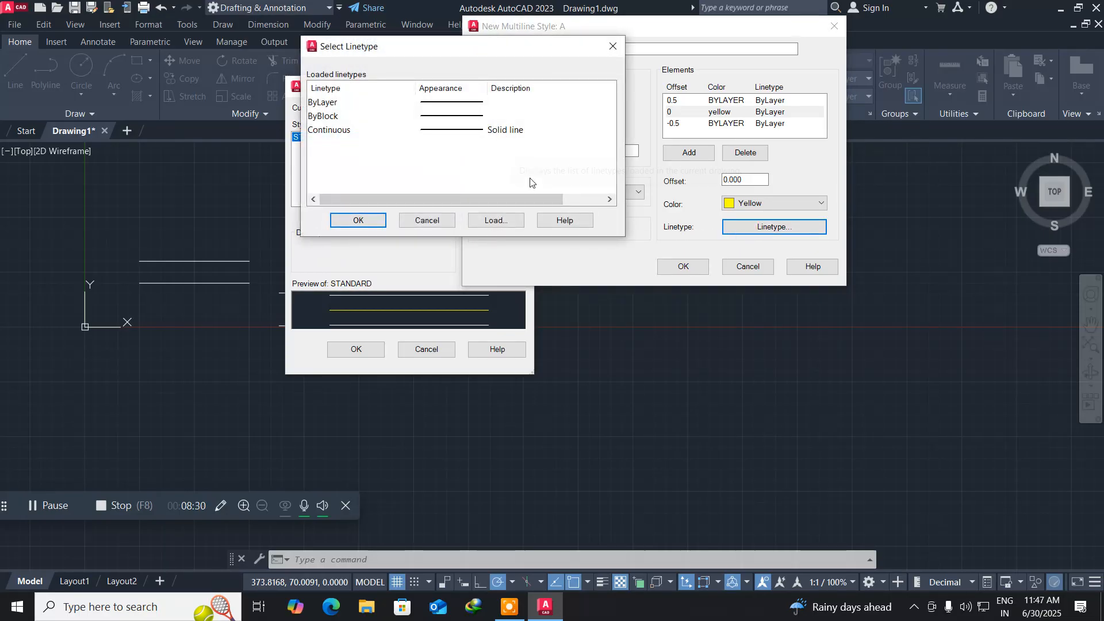
click(506, 222)
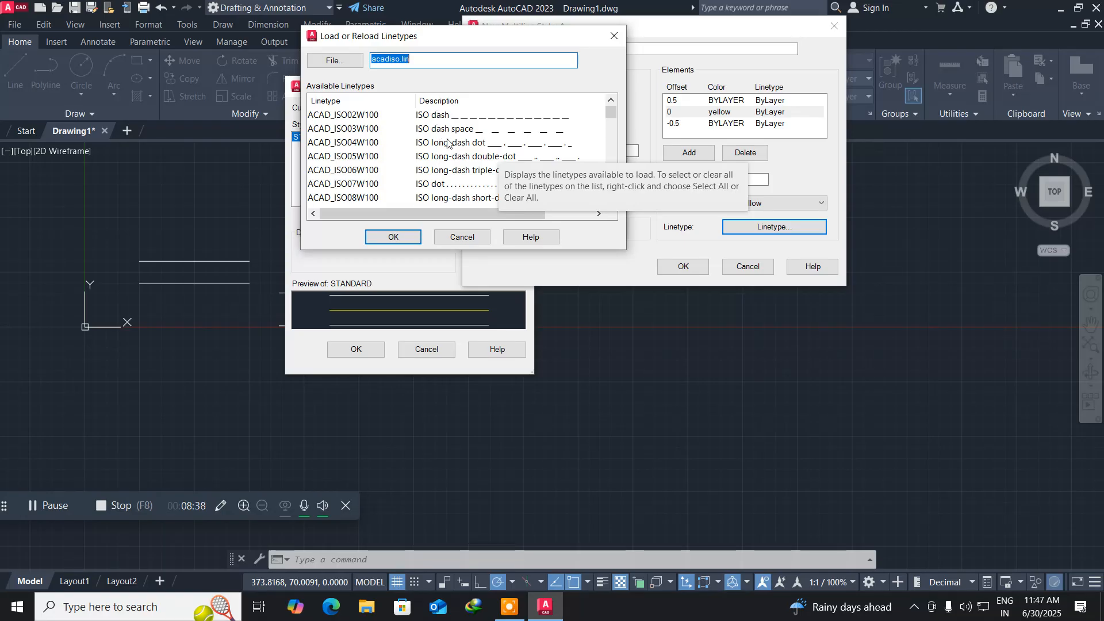
scroll(448, 142, down, 1)
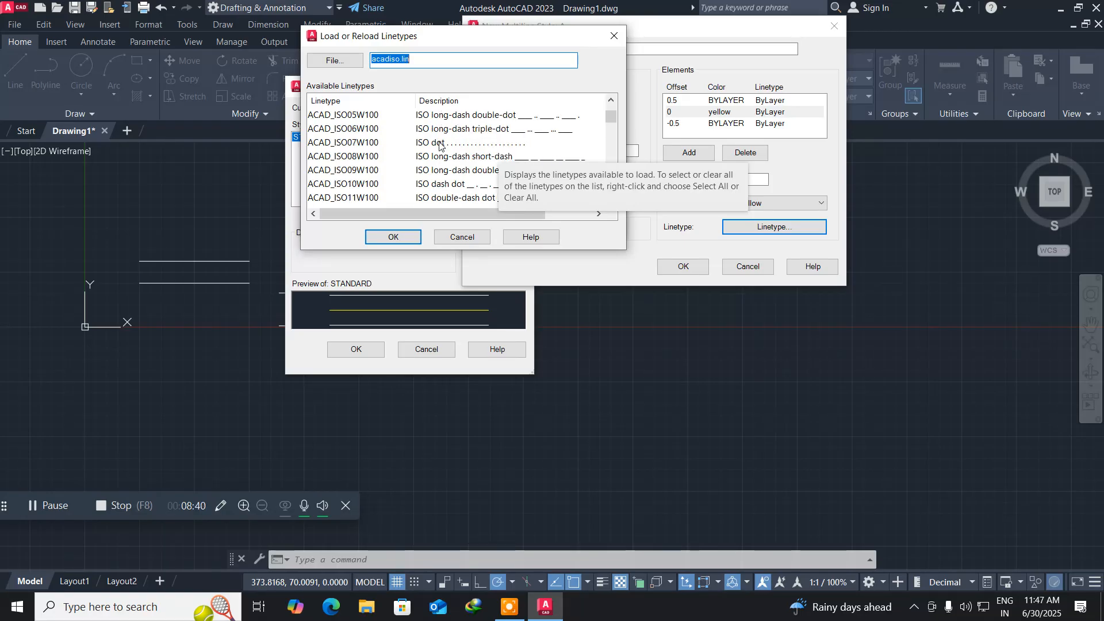
click(439, 144)
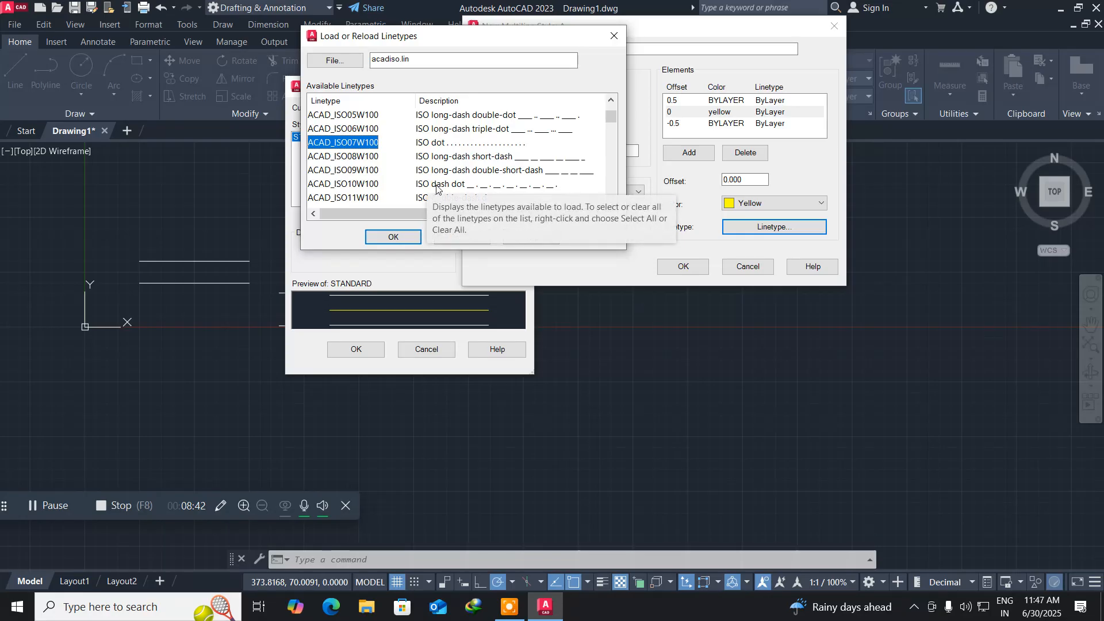
click(394, 237)
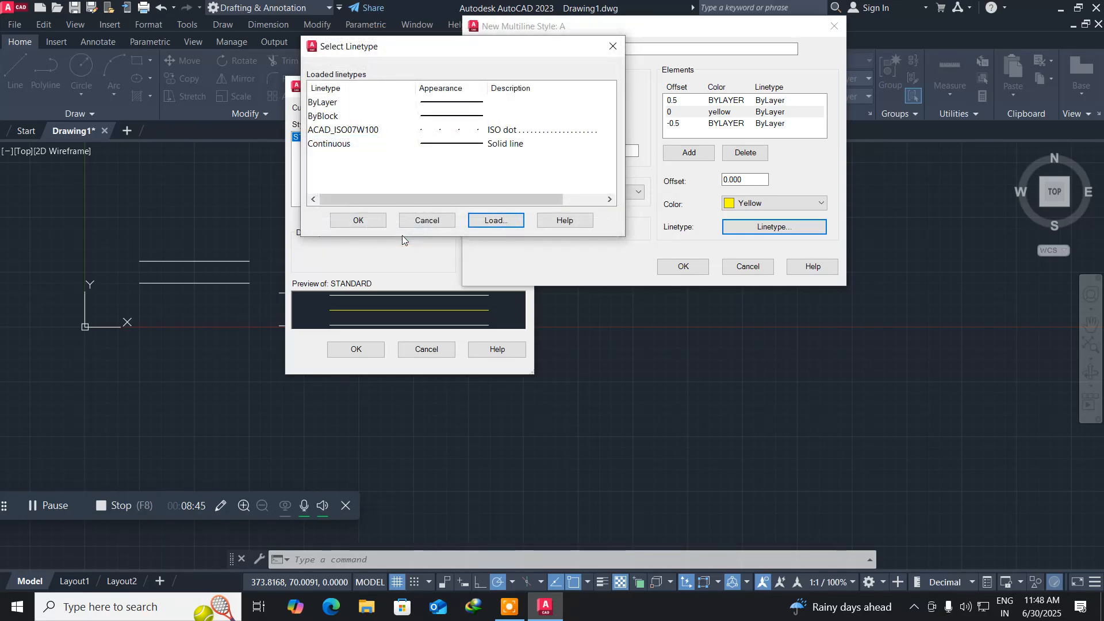
click(381, 131)
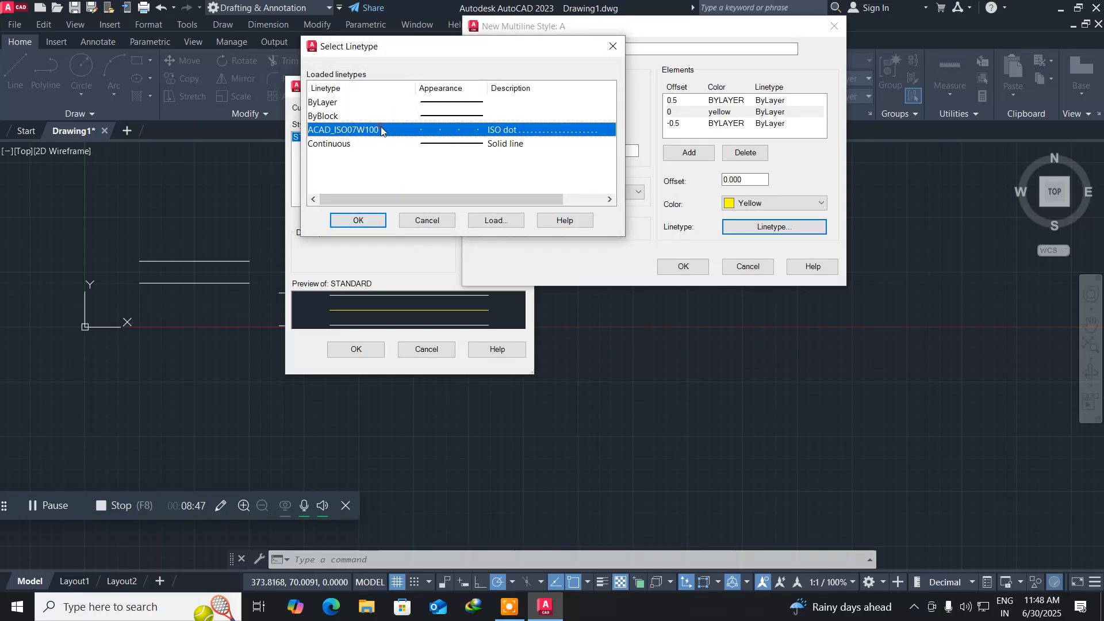
click(360, 221)
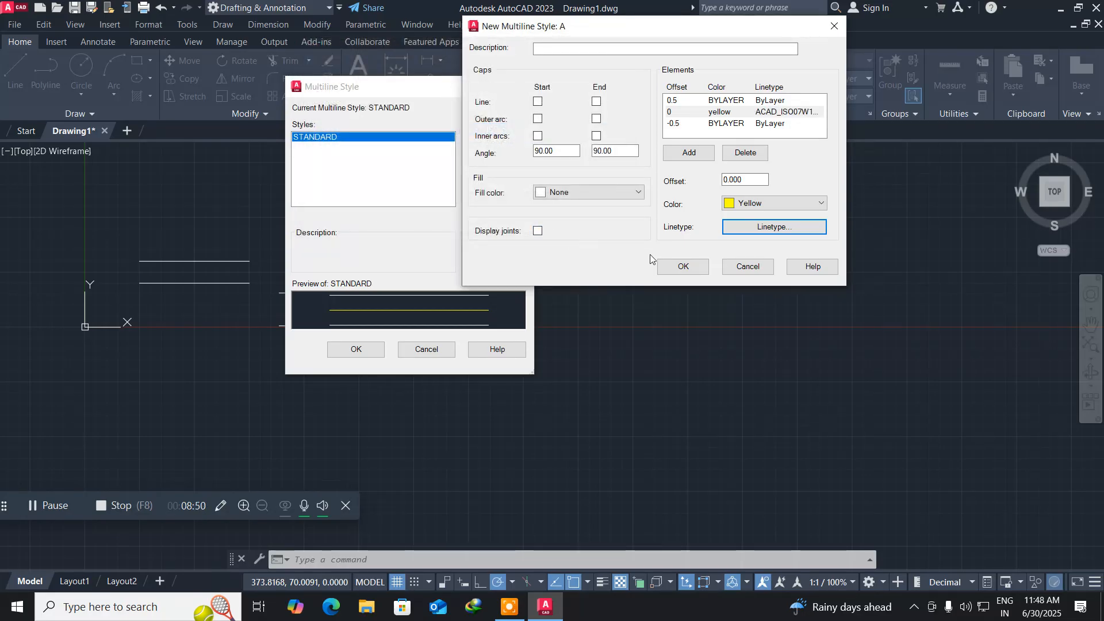
Accept the settings of multiline style A and close the style manager
click(688, 267)
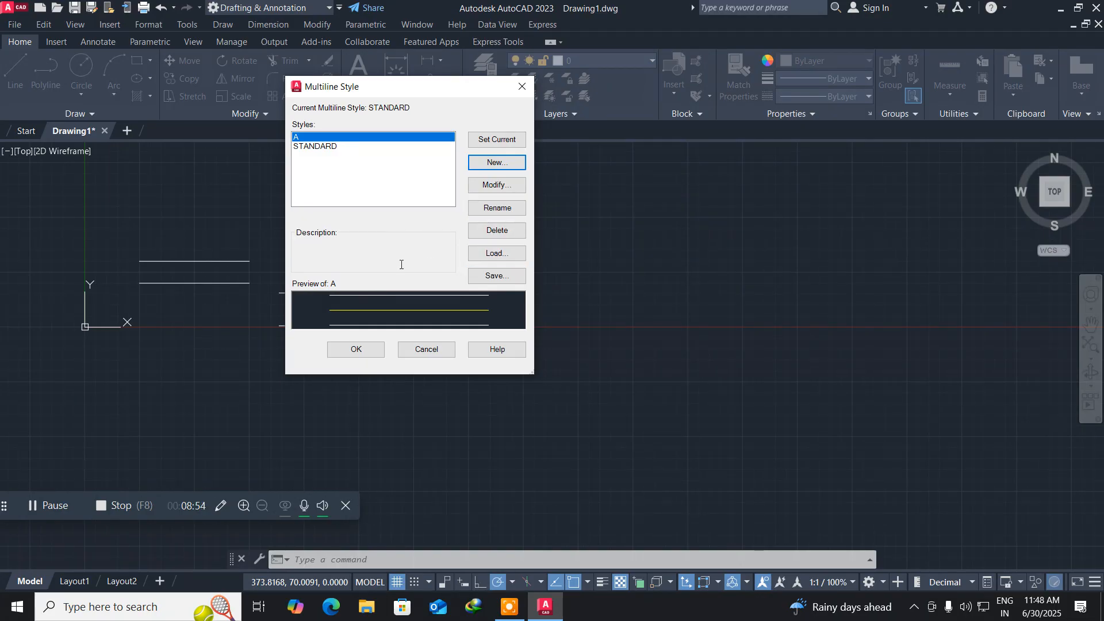
click(356, 349)
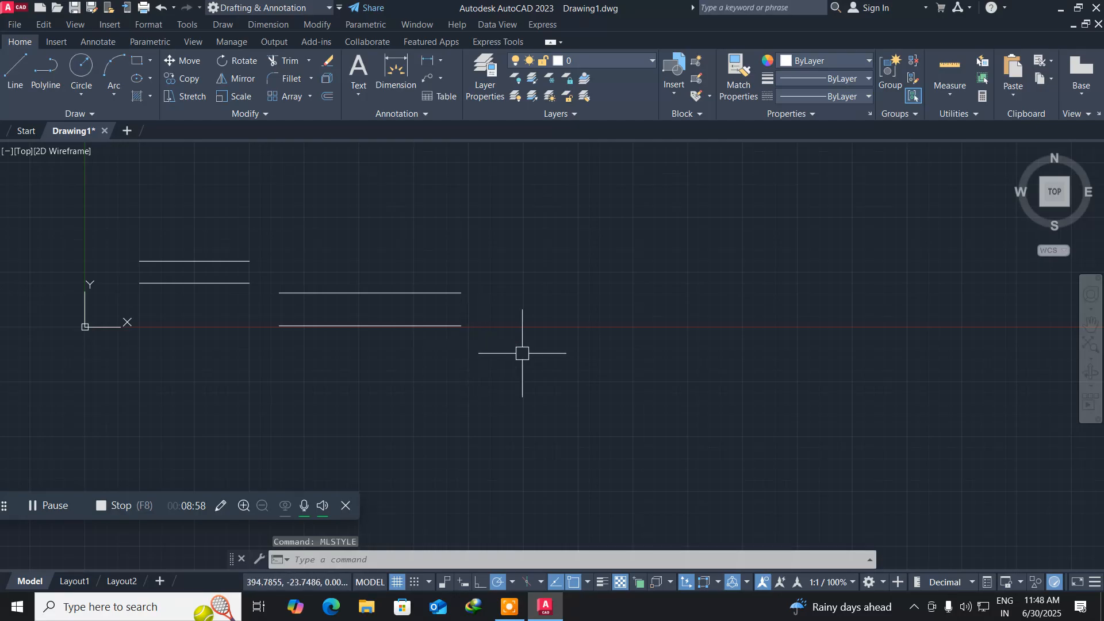
click(630, 329)
click(530, 252)
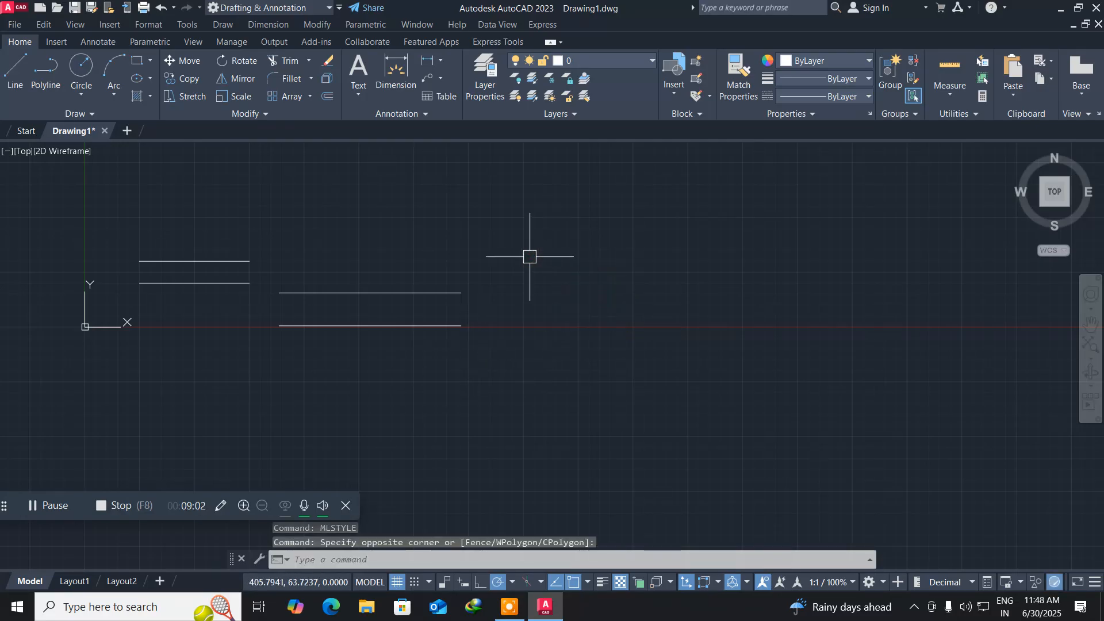
Draw a horizontal multiline with style A above and to the right of the two existing ones, and check how it selects
text(ML)
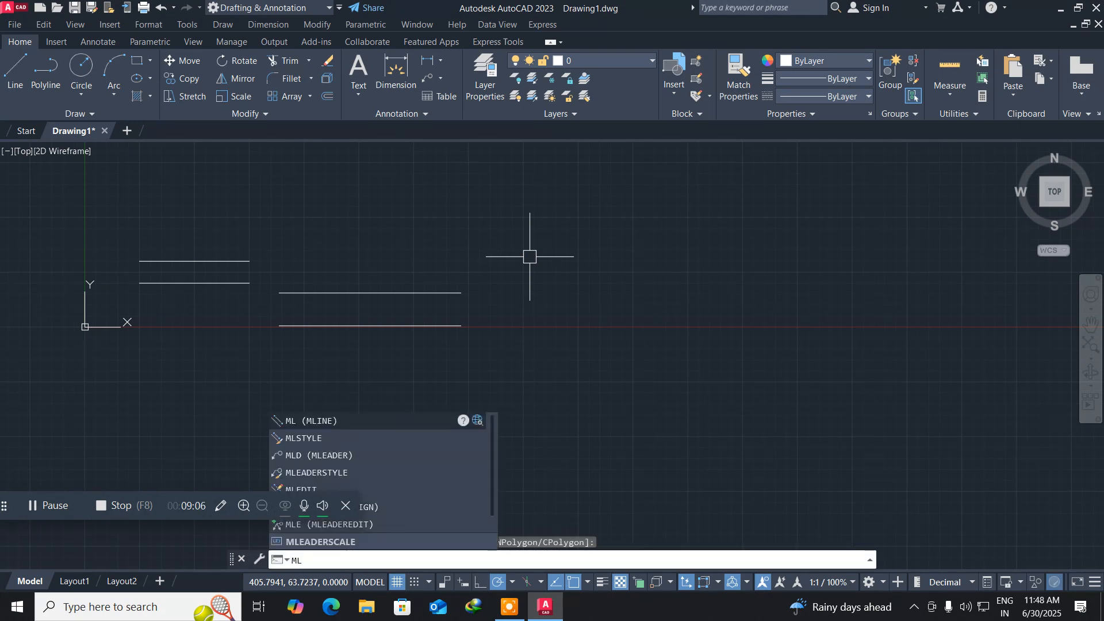
key(Return)
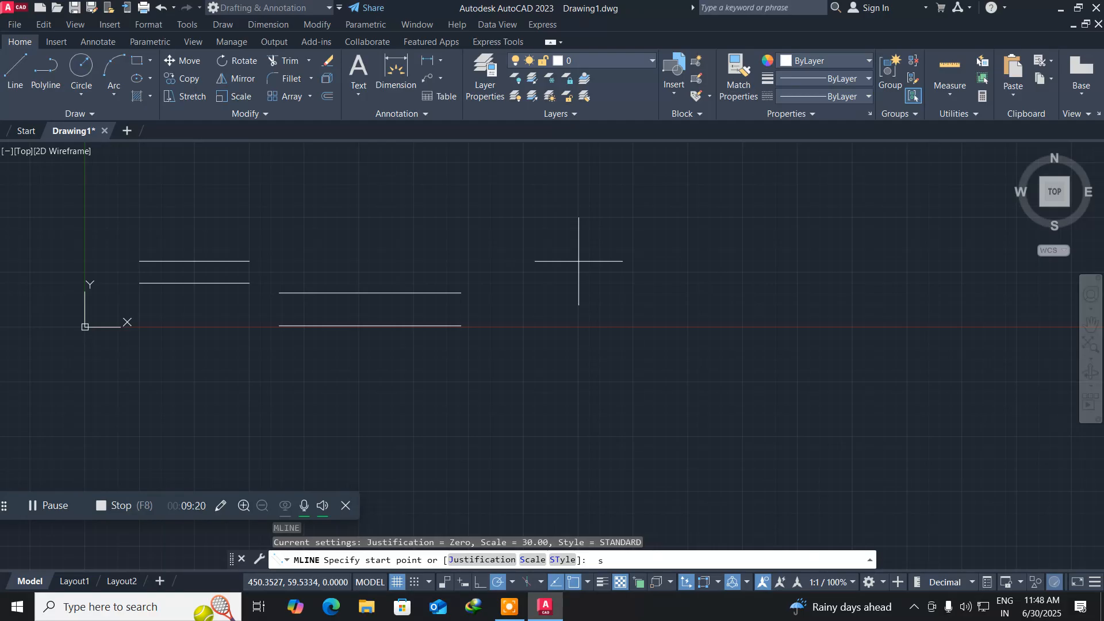
key(Return)
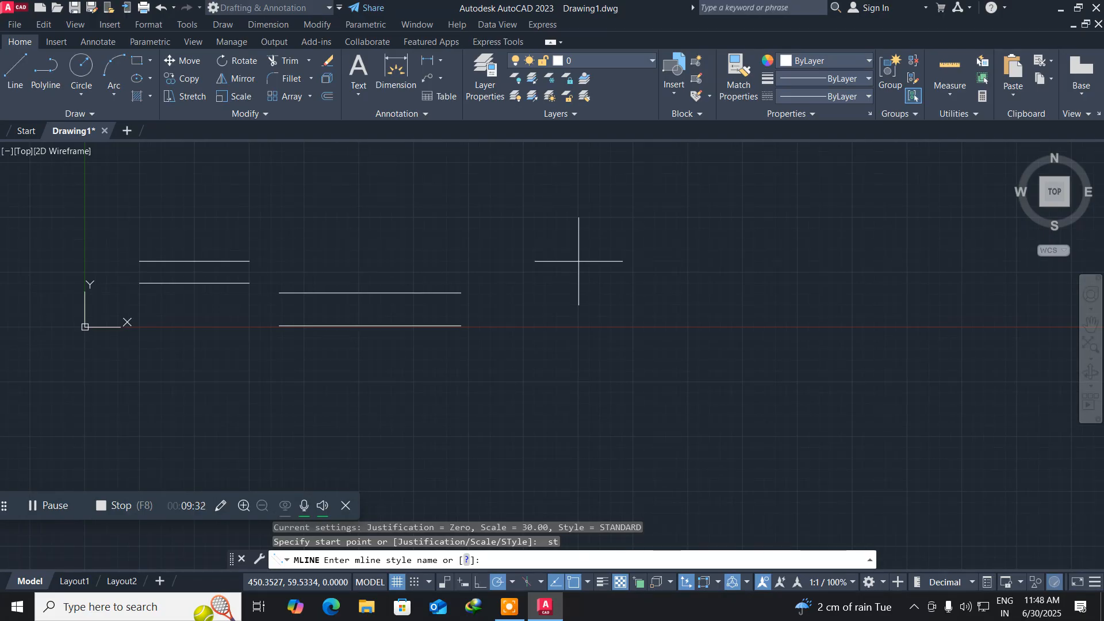
text(a)
key(Return)
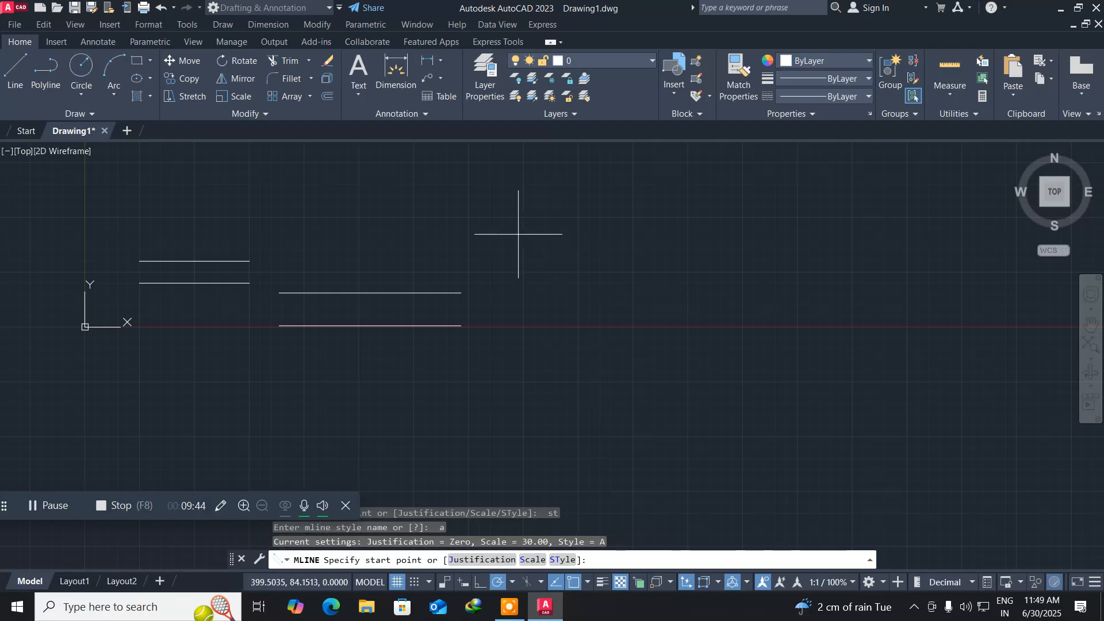
click(440, 230)
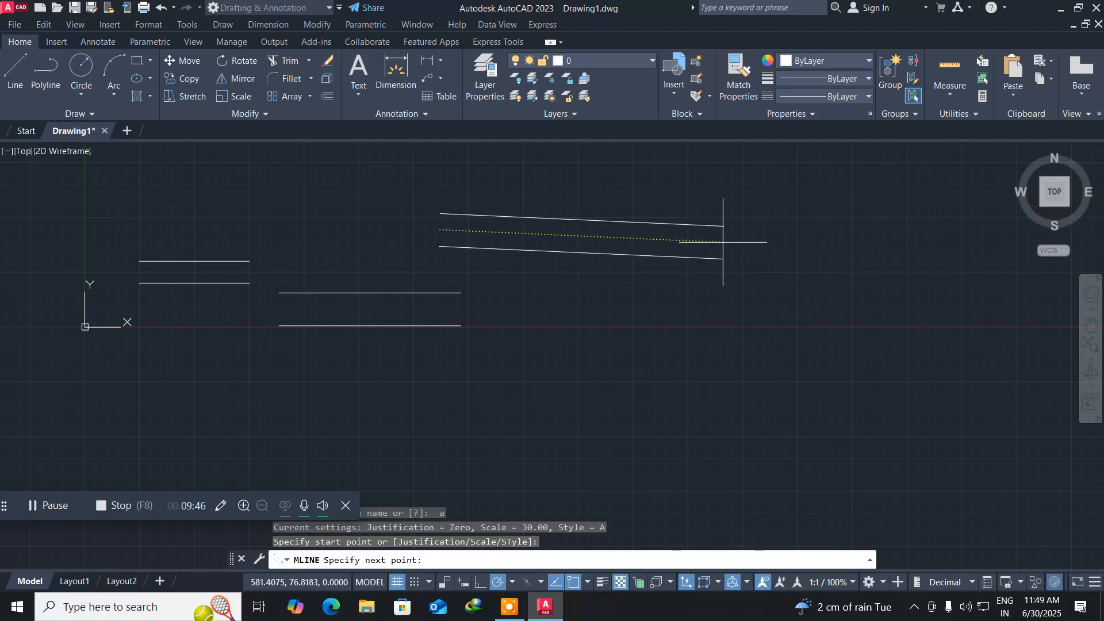
click(748, 230)
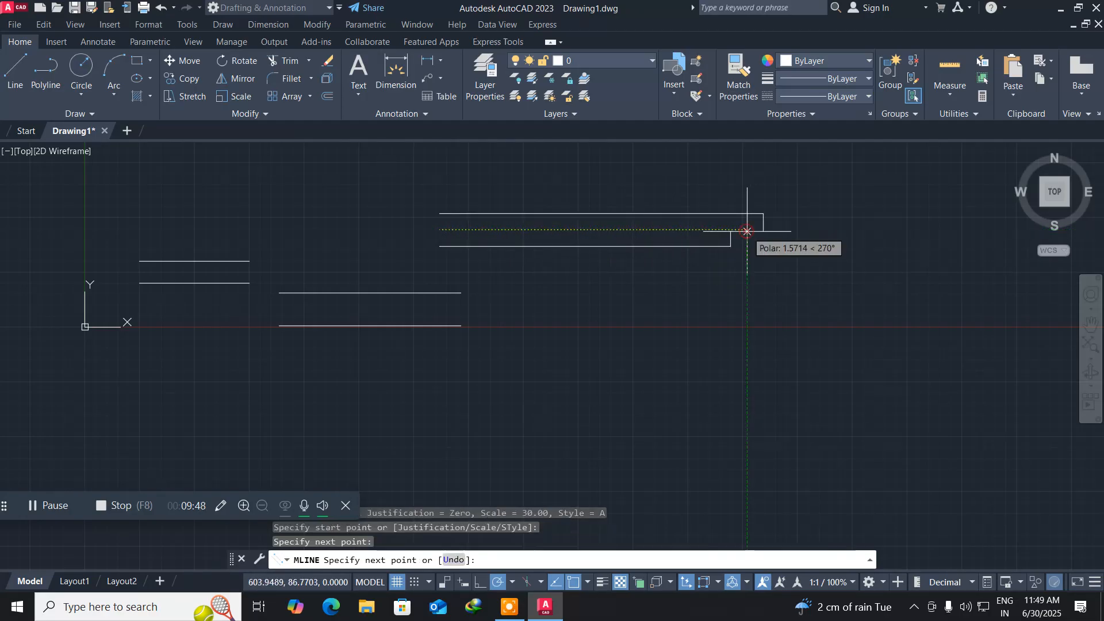
key(Return)
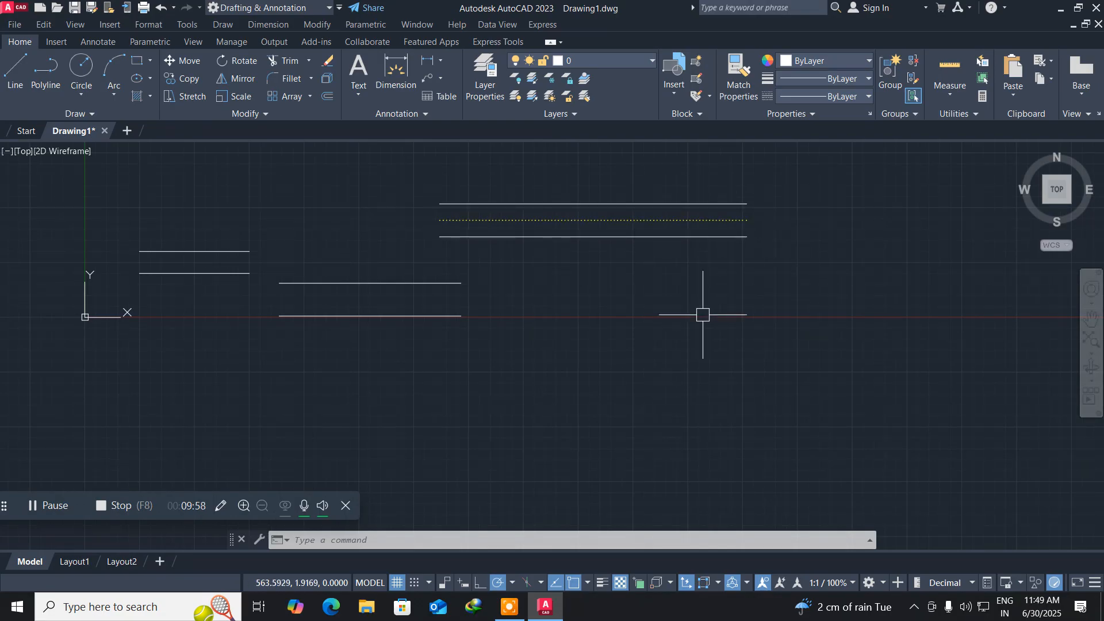
scroll(451, 227, up, 5)
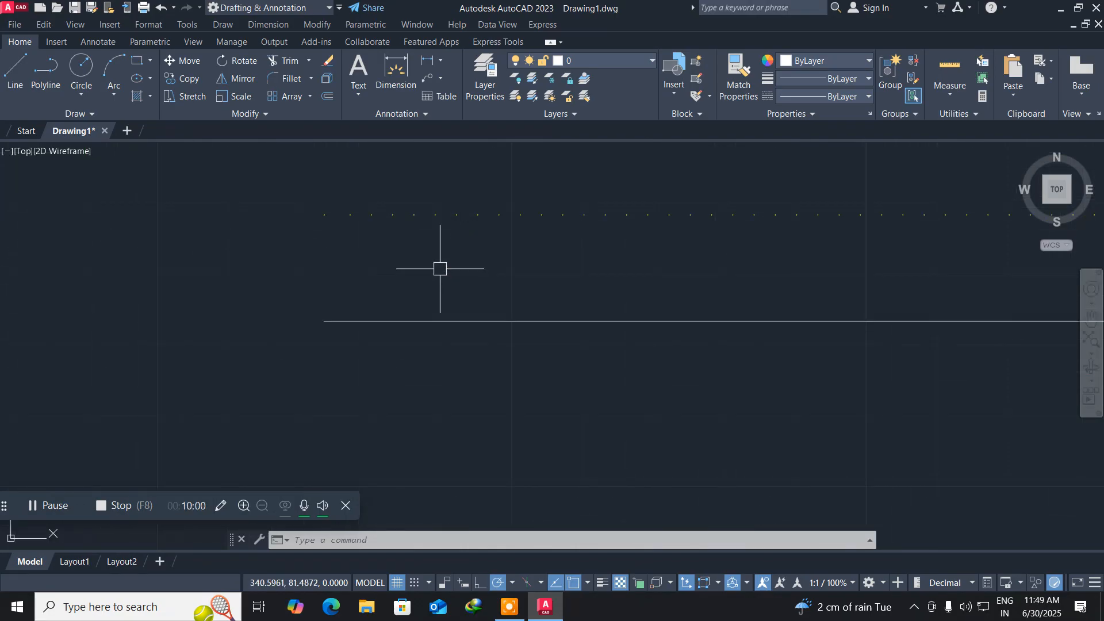
scroll(418, 300, down, 5)
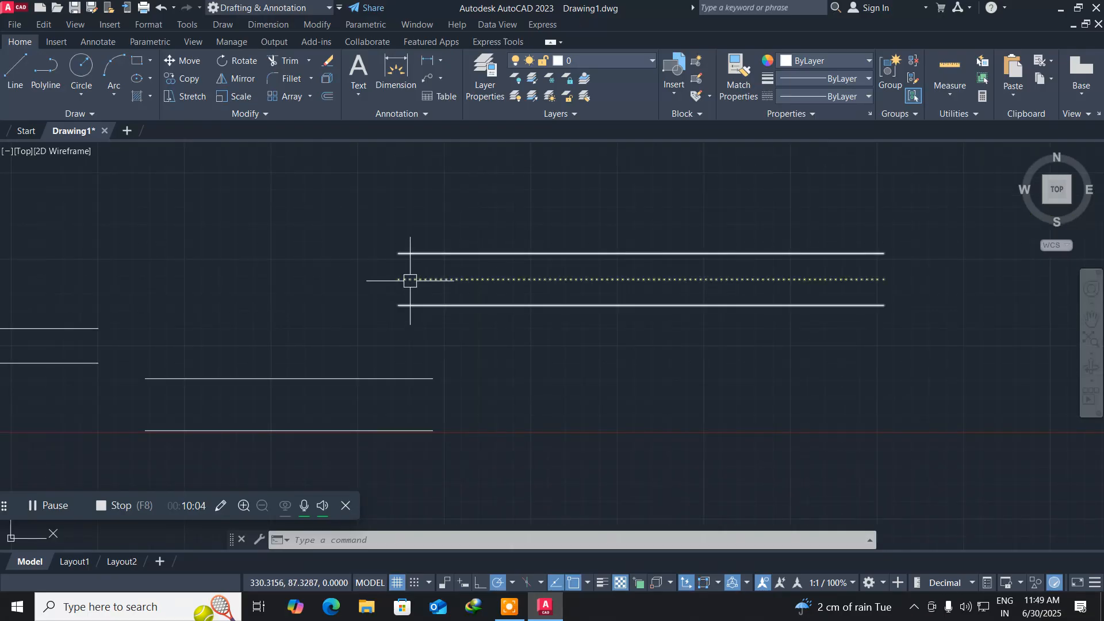
click(412, 282)
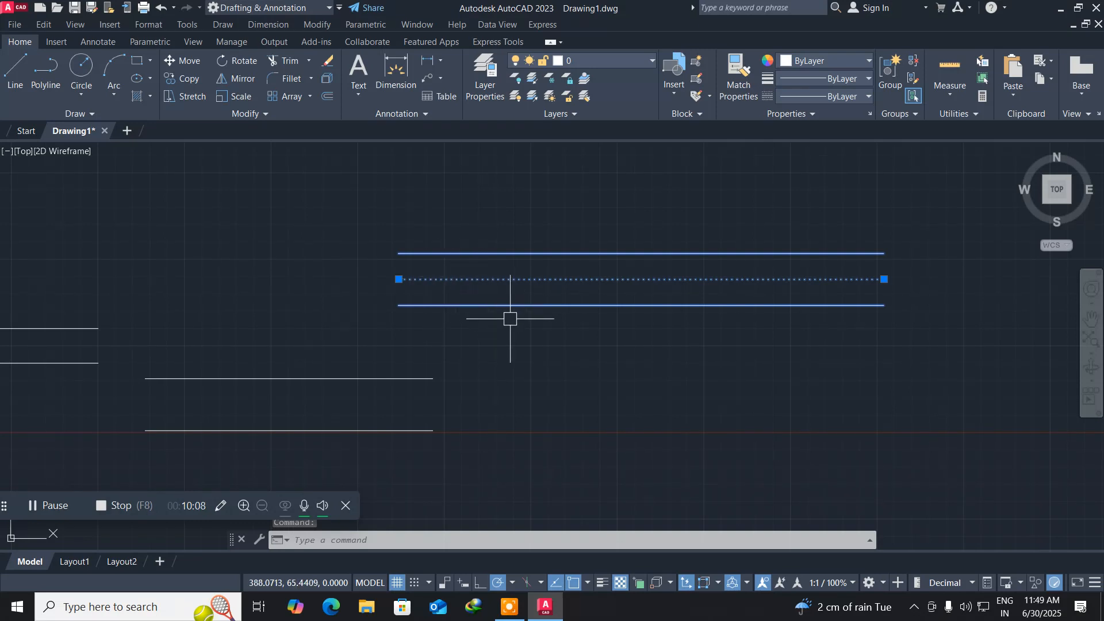
key(Escape)
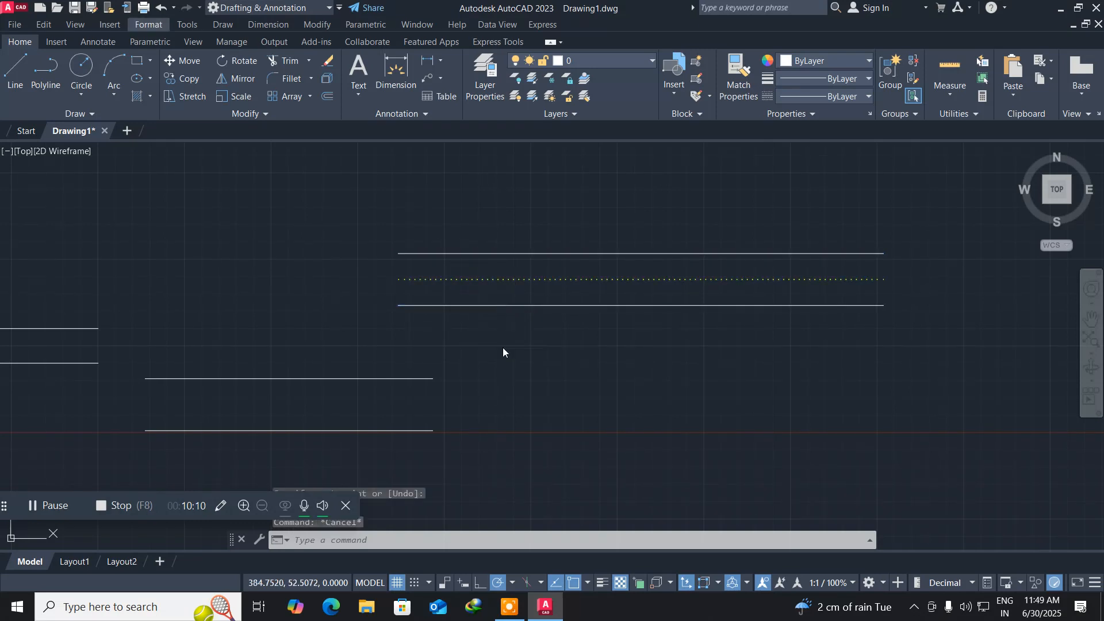
Erase all three multilines from the drawing
middle_drag(495, 371, 653, 364)
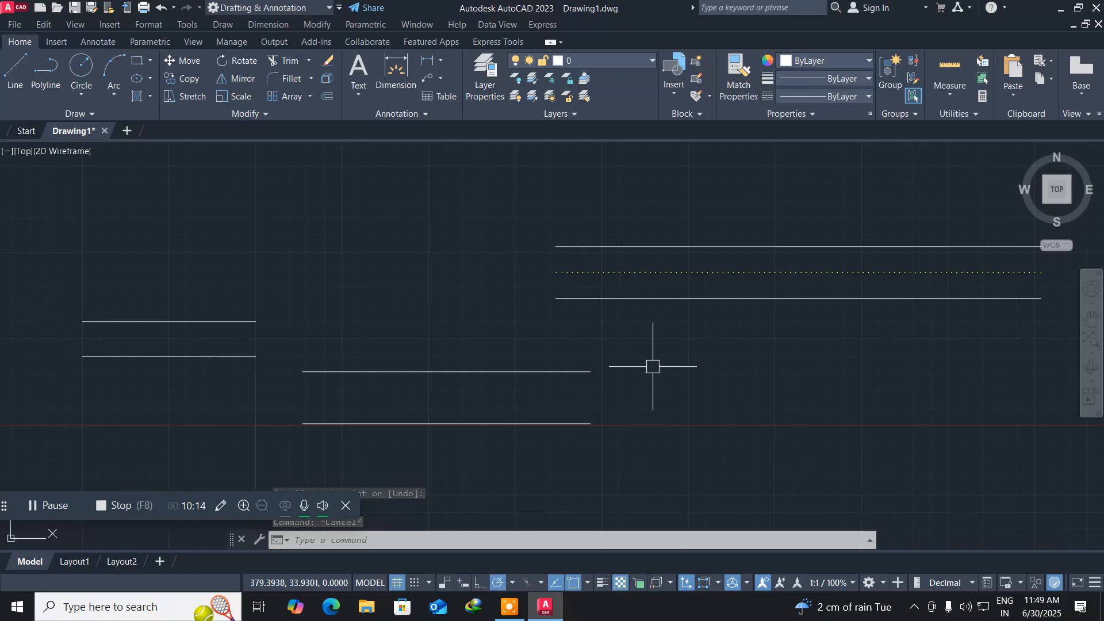
click(665, 479)
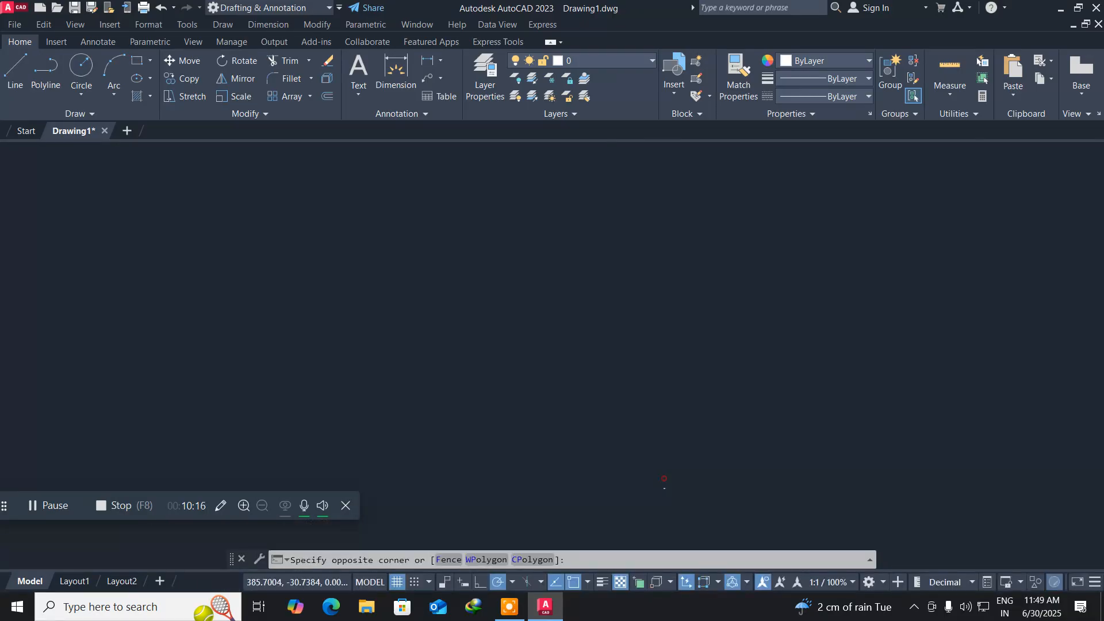
click(142, 224)
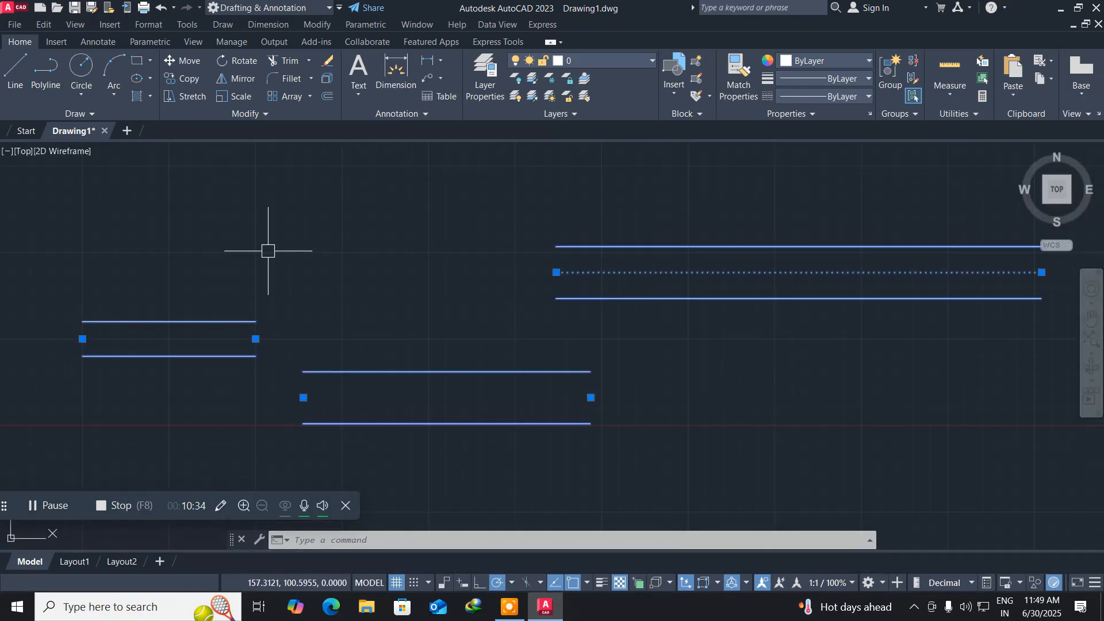
key(Delete)
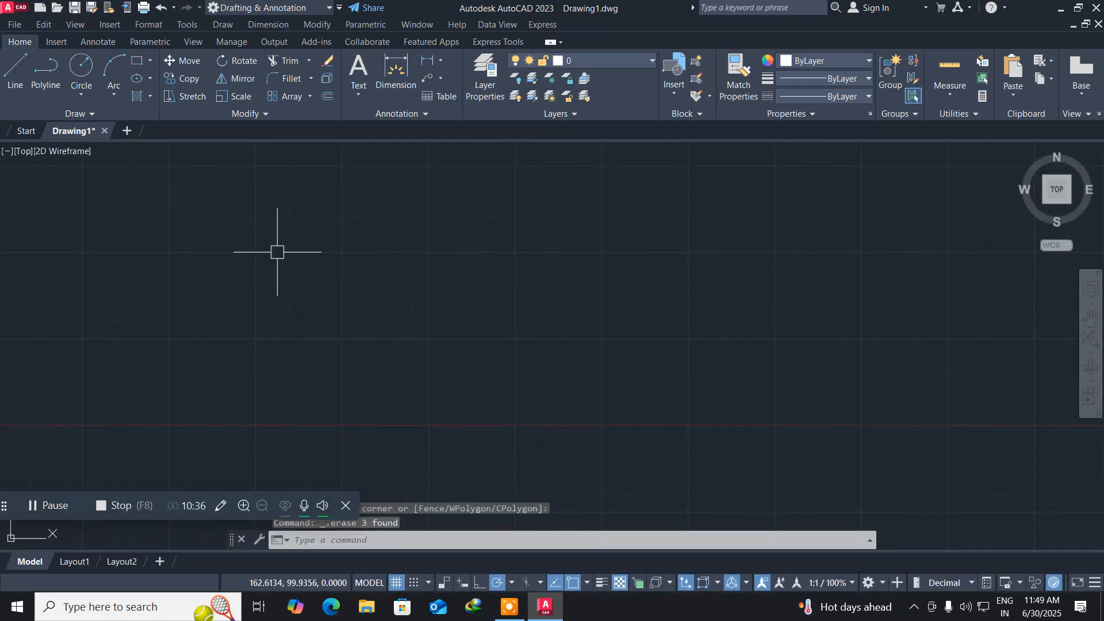
click(231, 203)
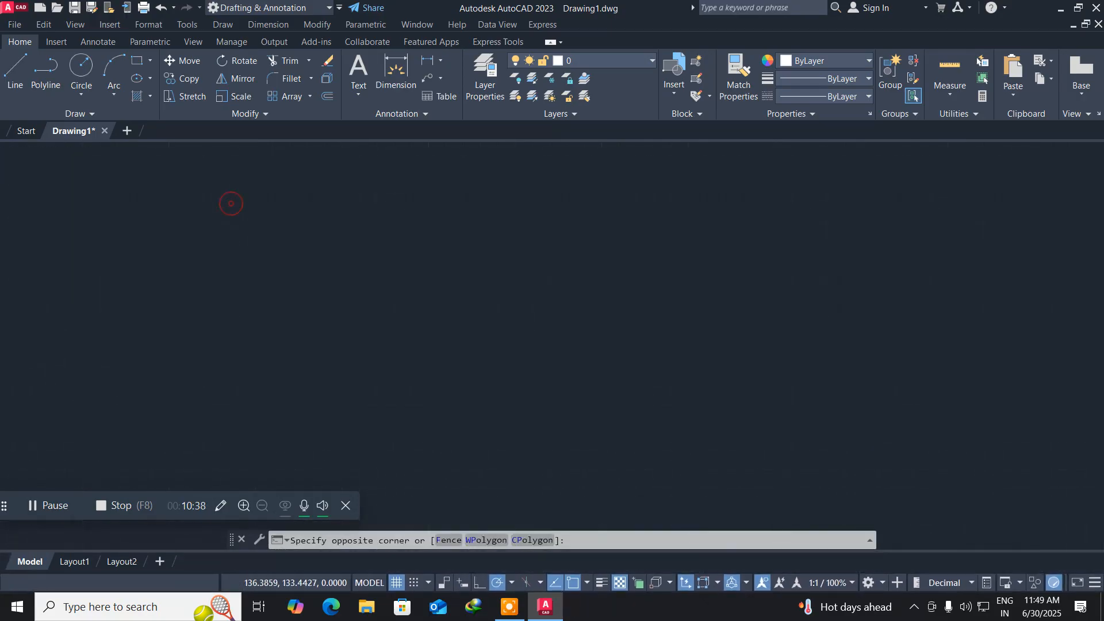
click(371, 304)
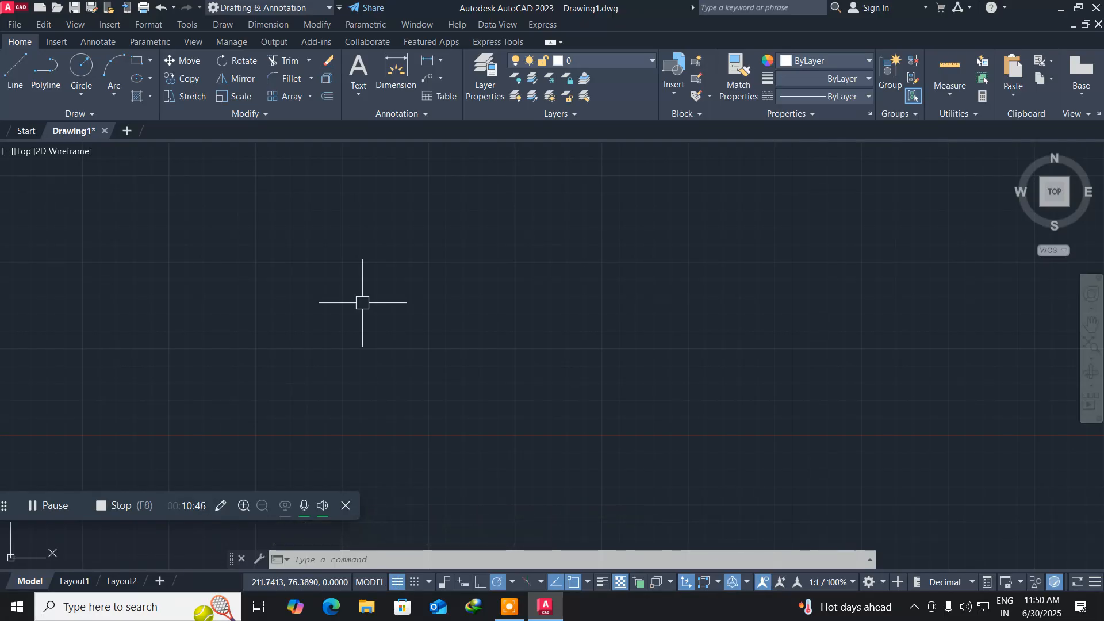
Open the multiline style manager and view the styles available for loading from acad.mln
text(MLS)
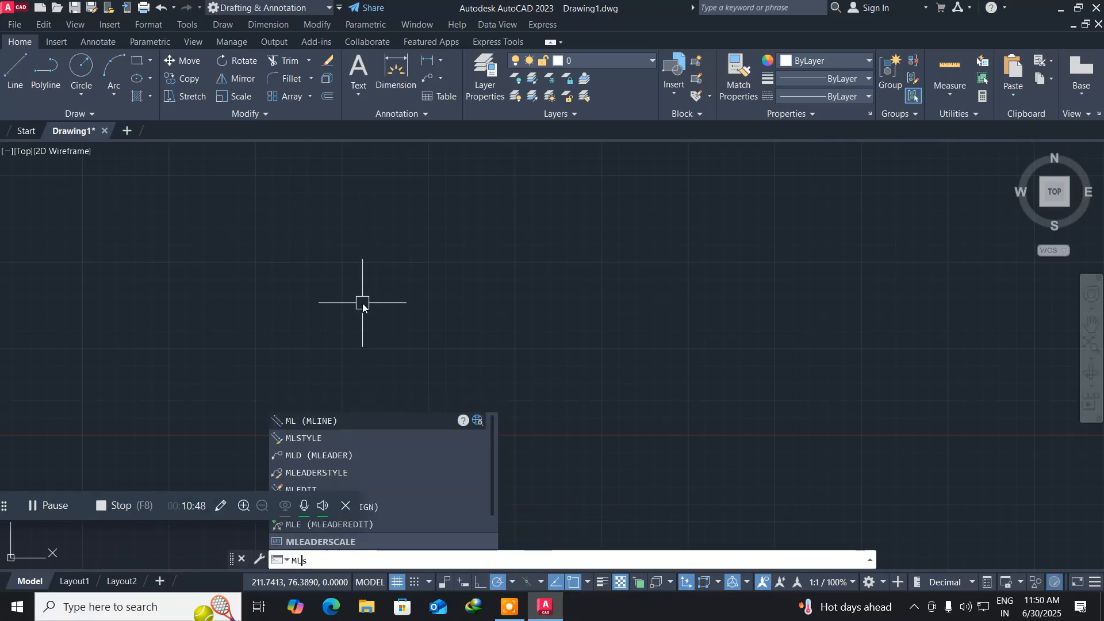
text(Ty)
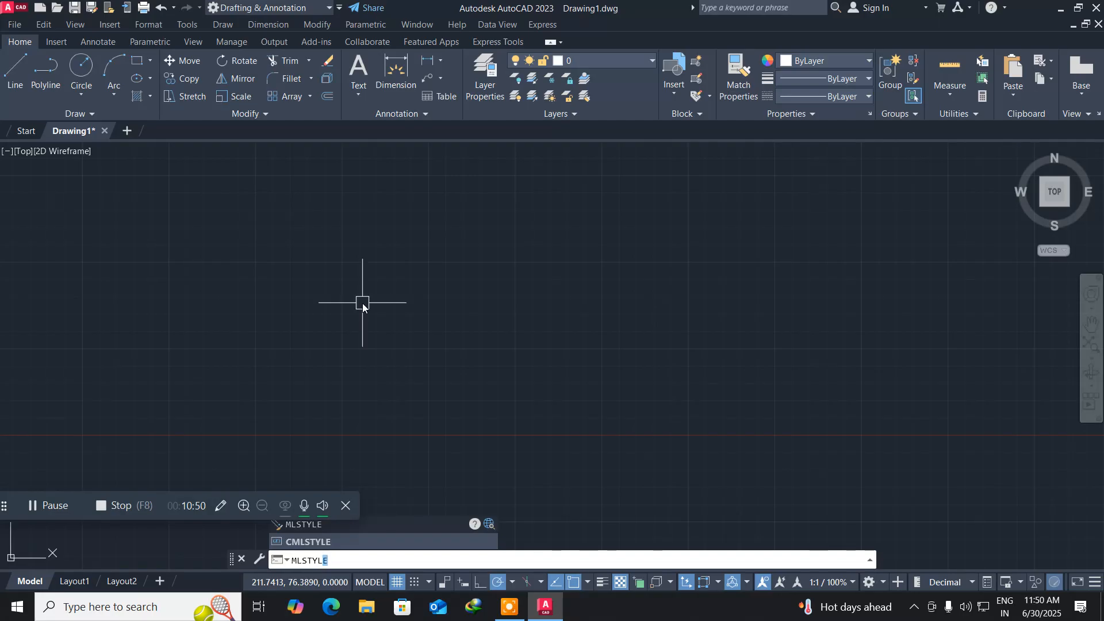
text(LE)
key(Return)
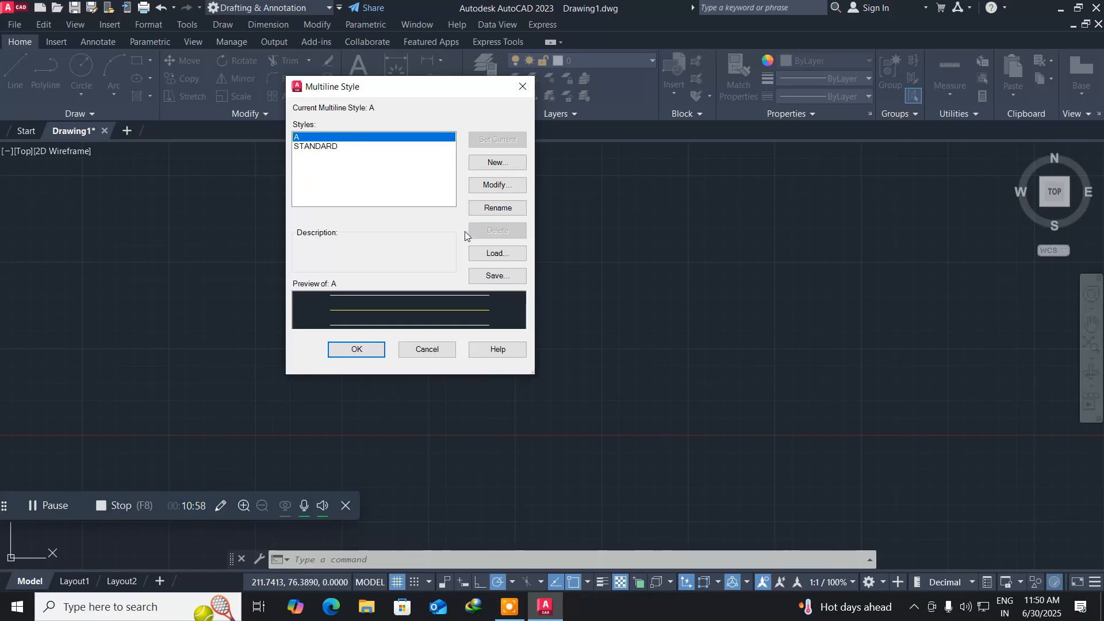
click(479, 254)
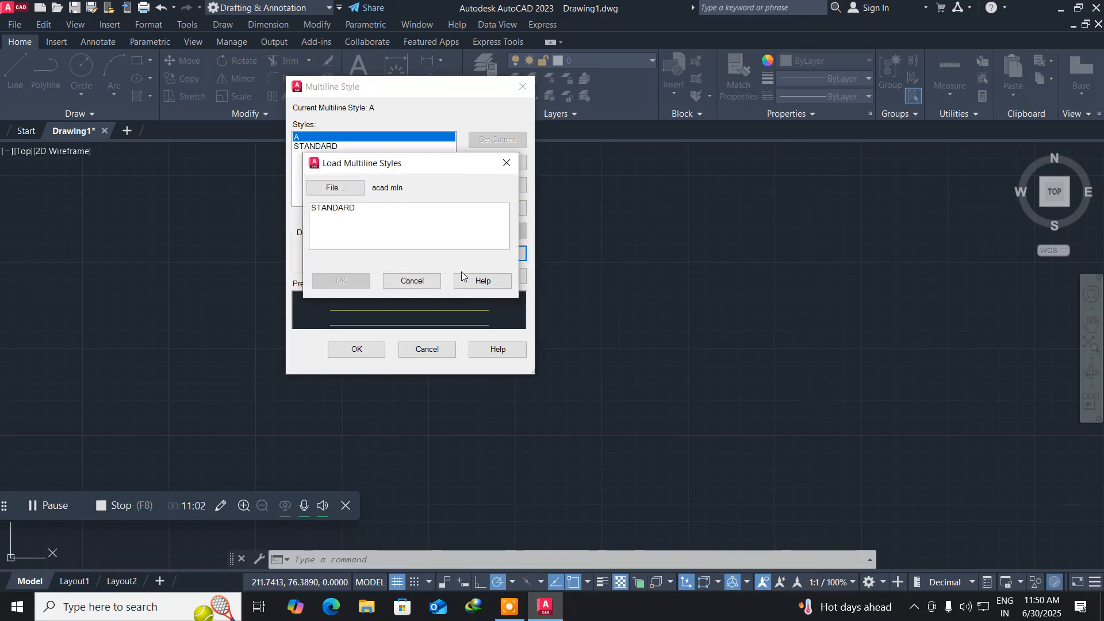
click(422, 285)
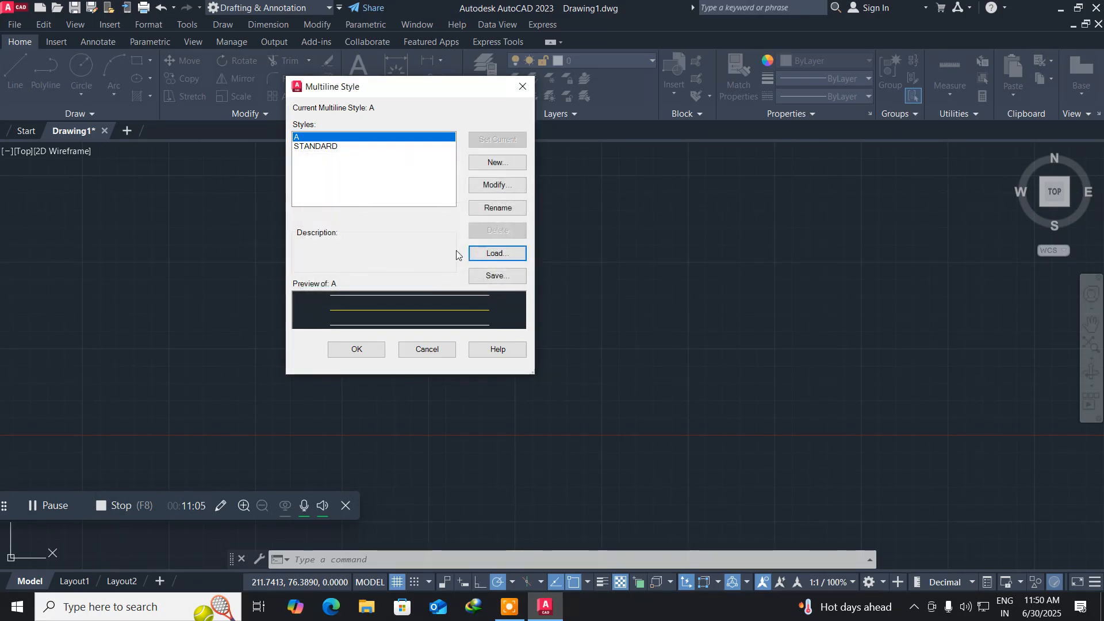
Modify multiline style A by adding an element at offset 0.1
click(485, 187)
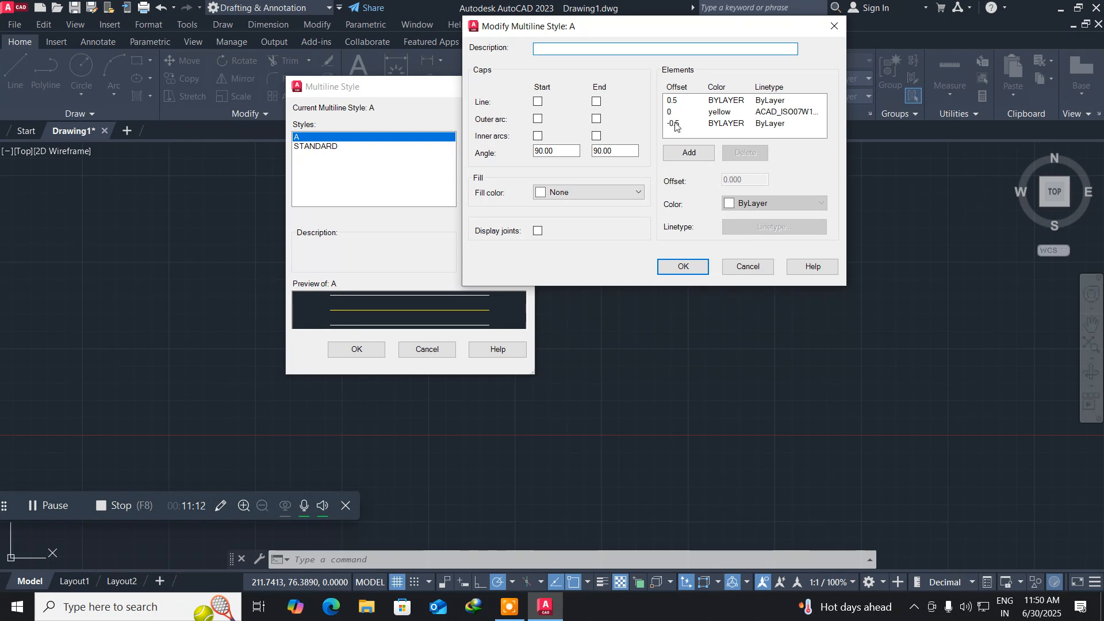
click(688, 154)
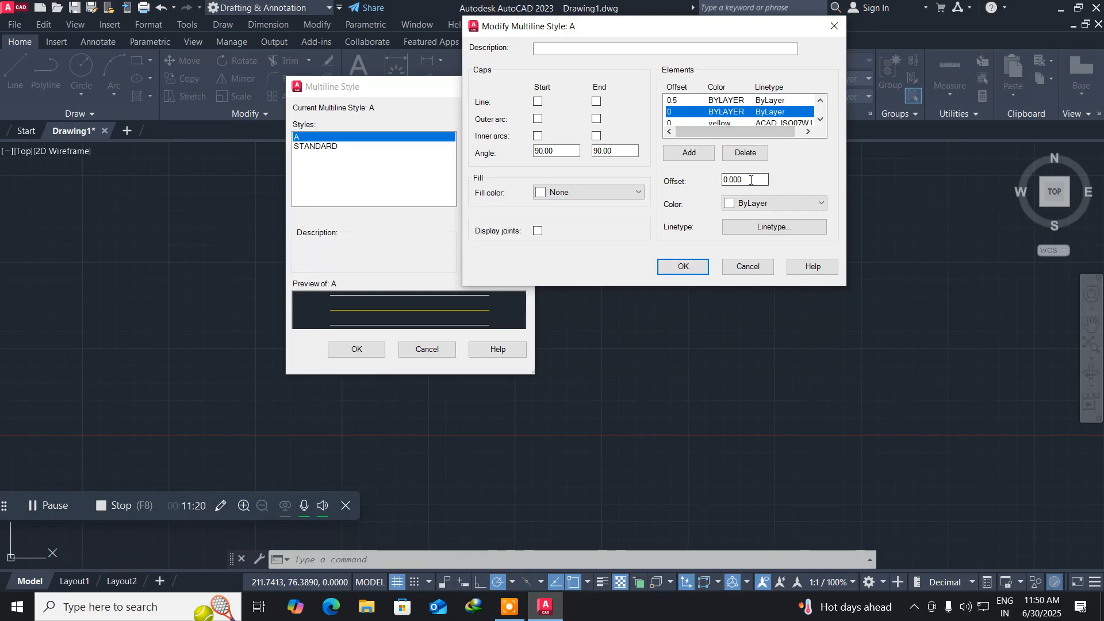
drag(751, 180, 703, 184)
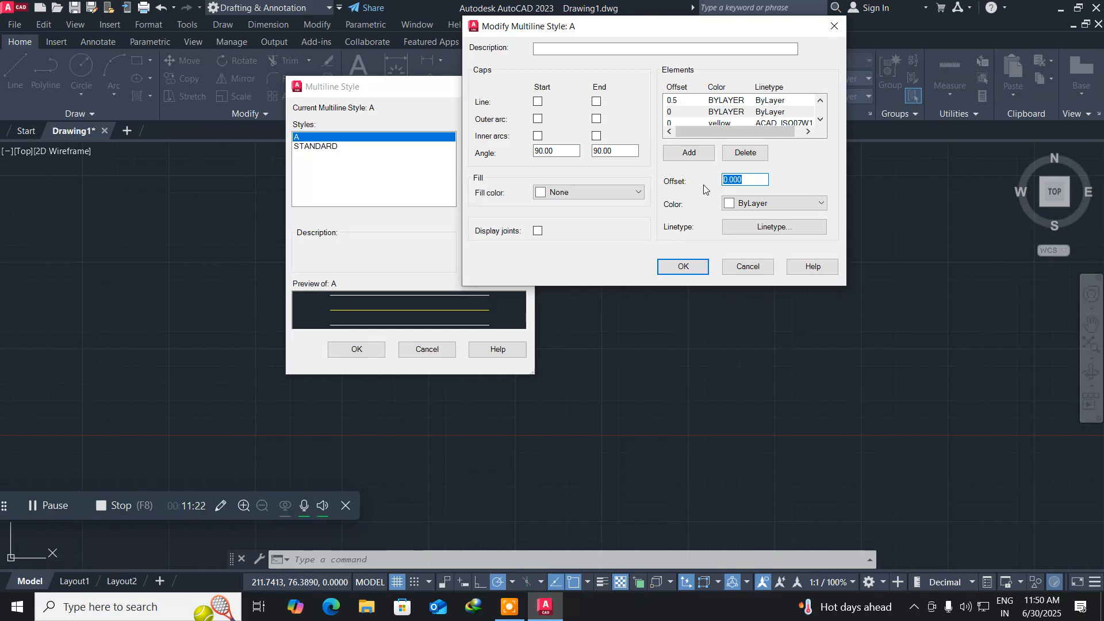
text(0.1)
Add two more elements to style A at offsets -1 and 0, then accept the changes and close the style manager
click(690, 155)
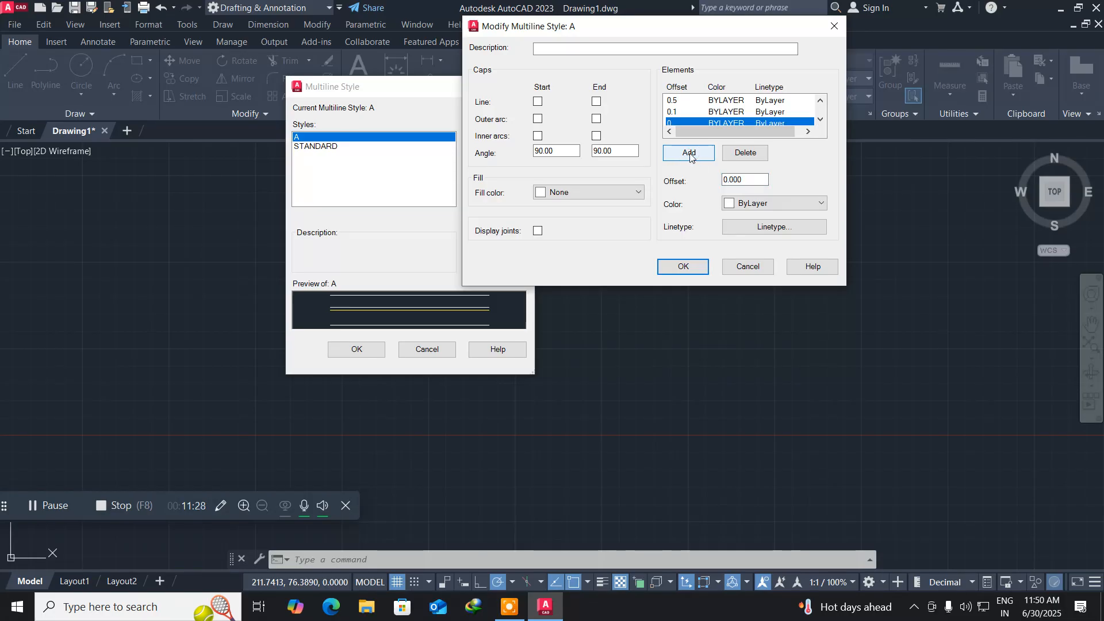
drag(743, 180, 714, 180)
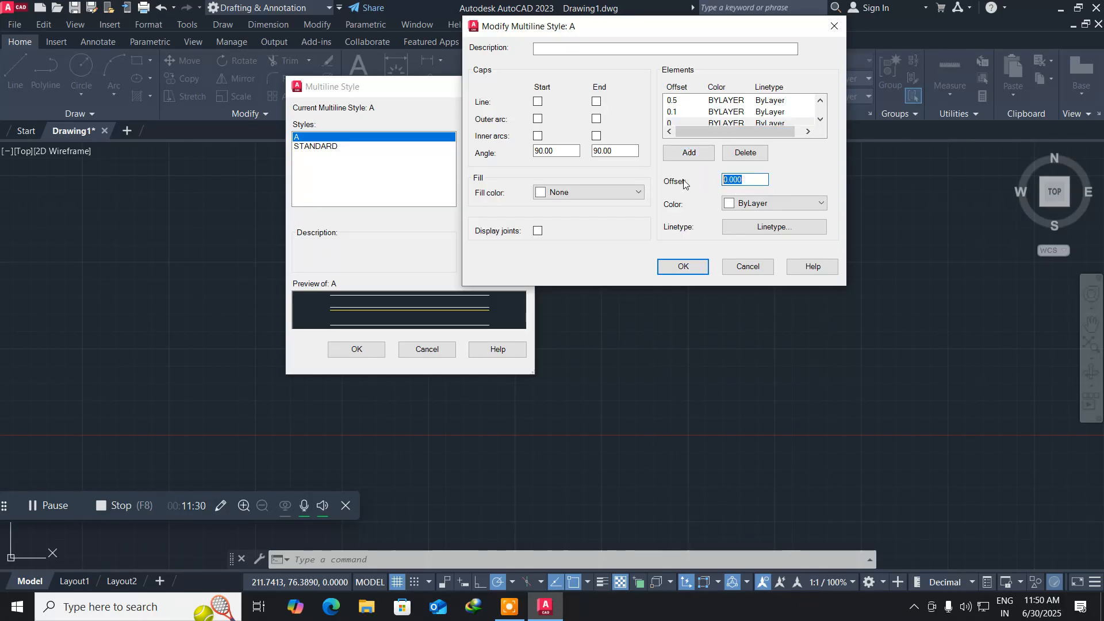
text(-01)
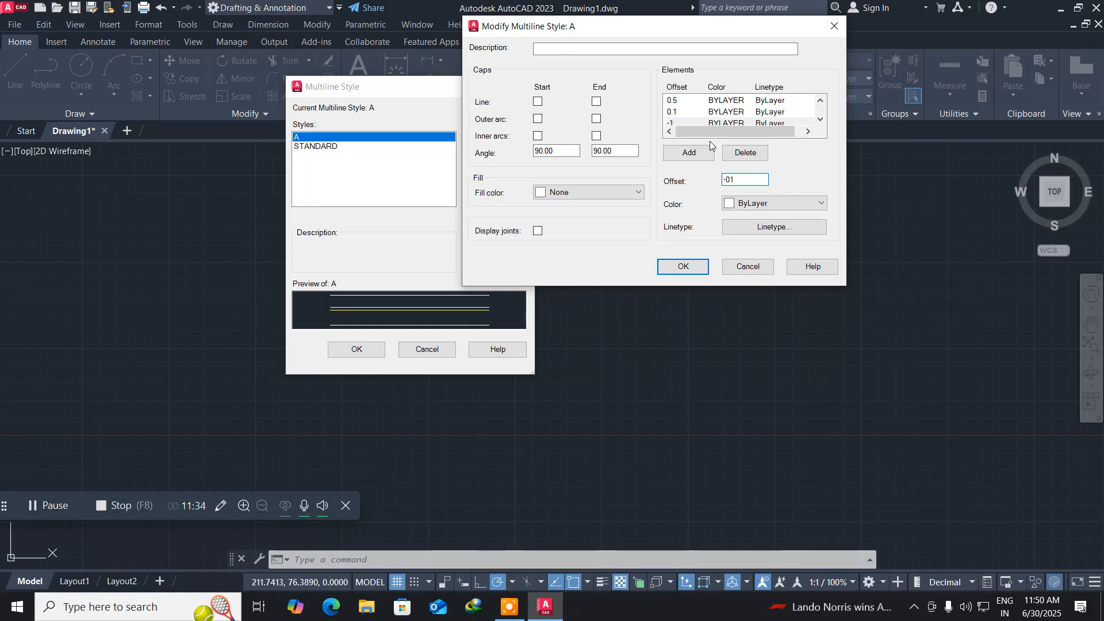
click(689, 153)
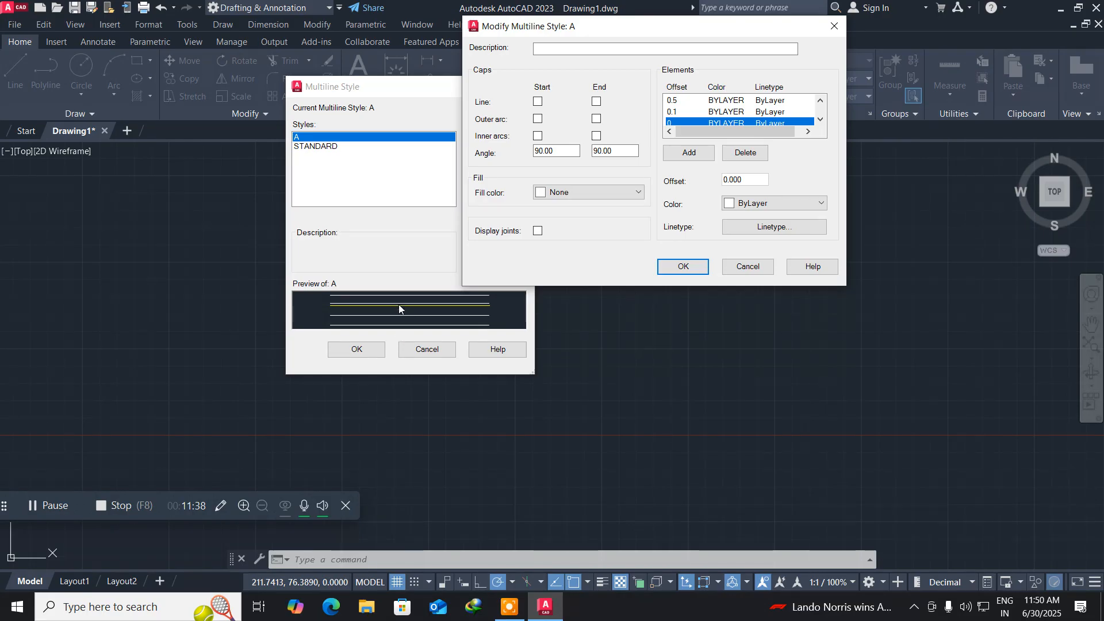
click(674, 268)
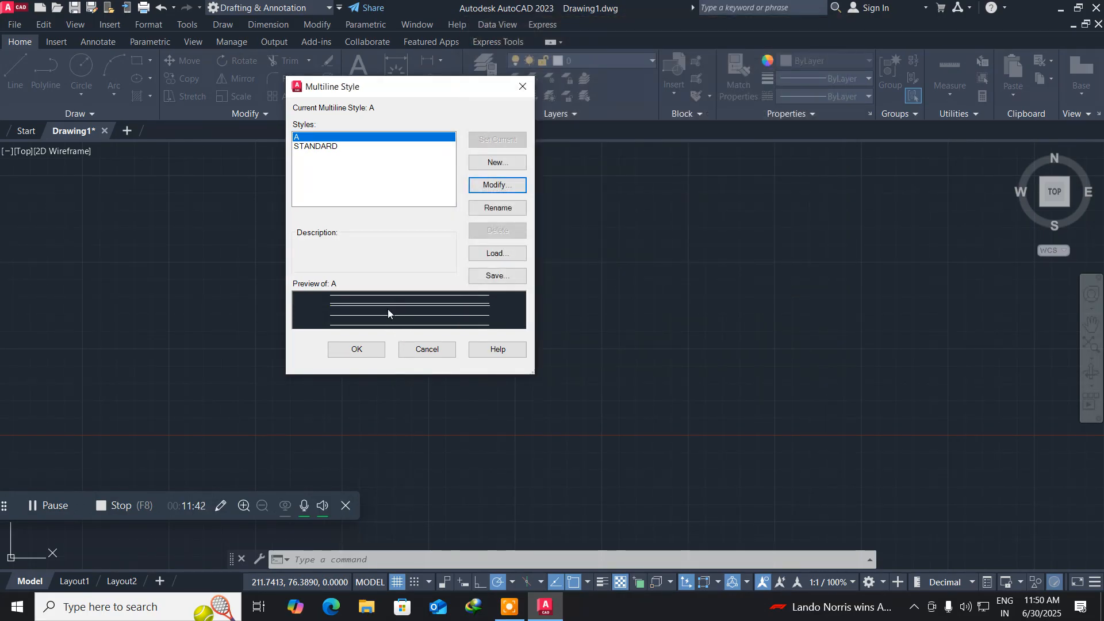
click(356, 350)
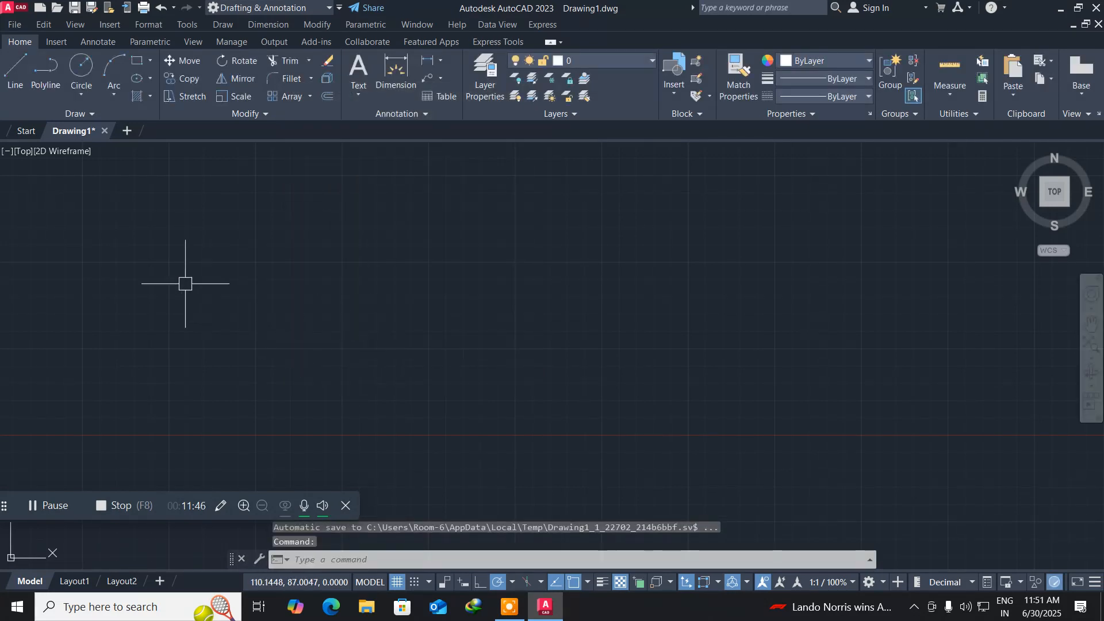
click(151, 237)
click(427, 384)
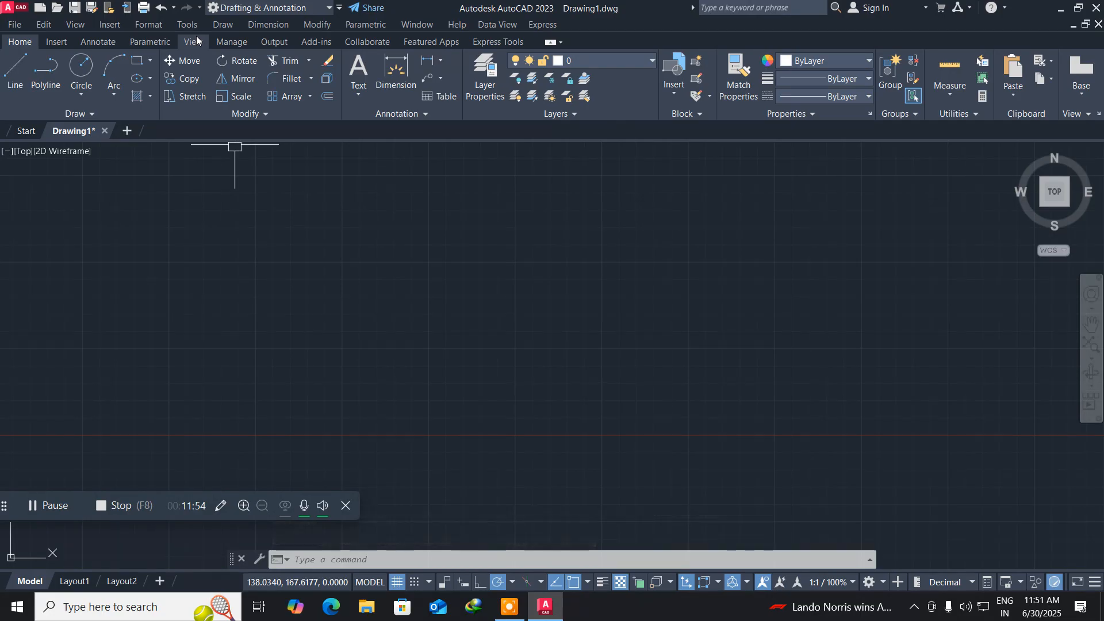
click(222, 26)
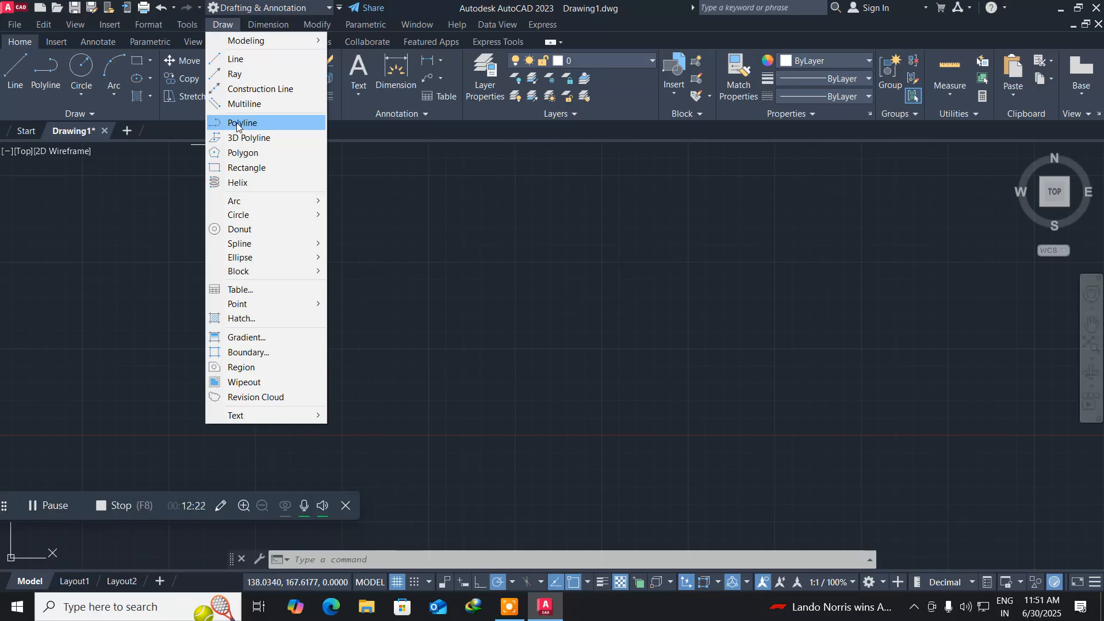
click(404, 184)
click(352, 253)
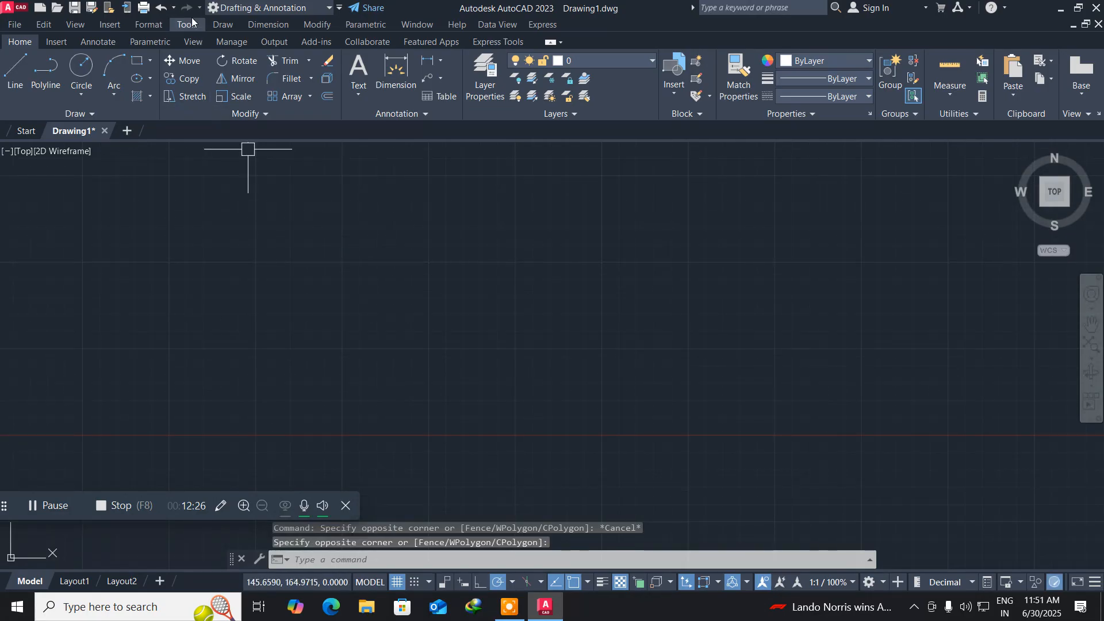
click(221, 24)
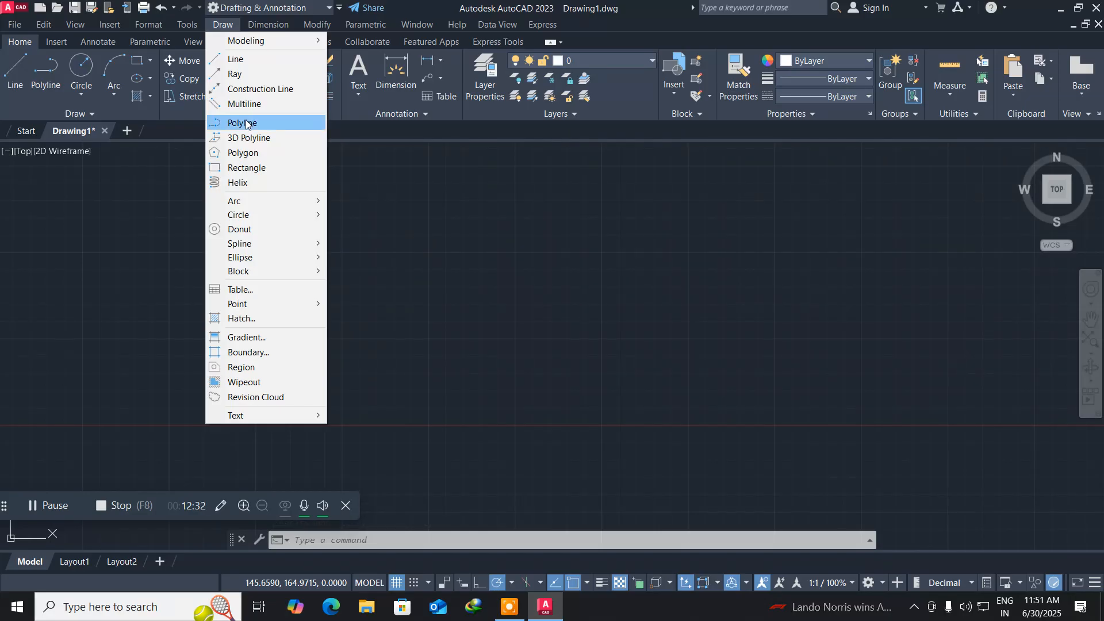
Draw a stepped path with the Line command: about 97 units right, 50 up, and 70 right
click(243, 61)
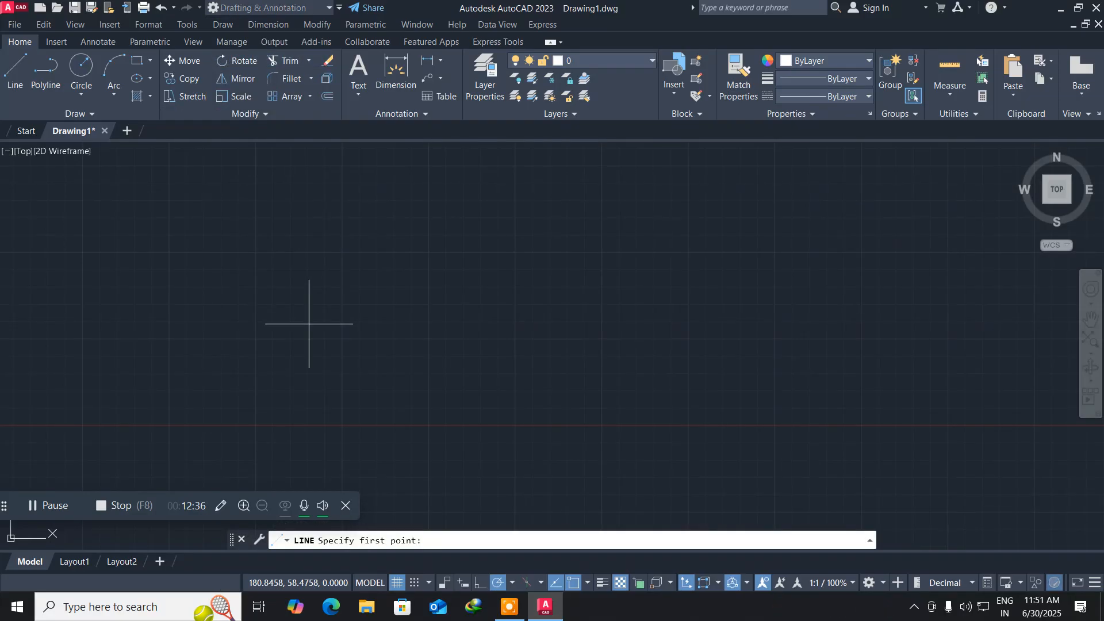
click(218, 321)
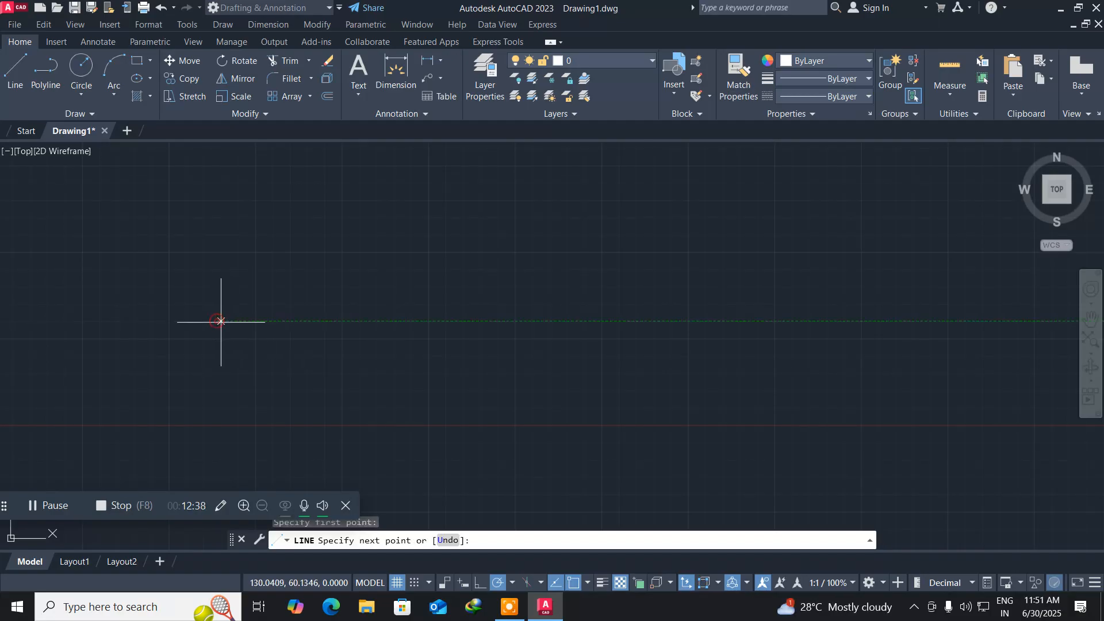
click(387, 321)
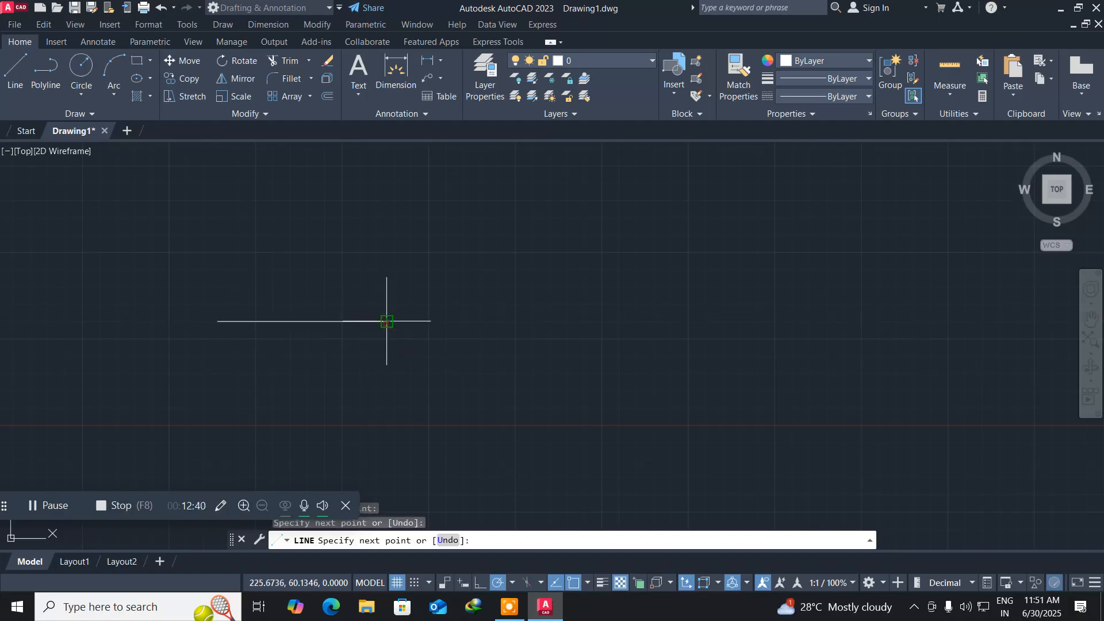
click(386, 235)
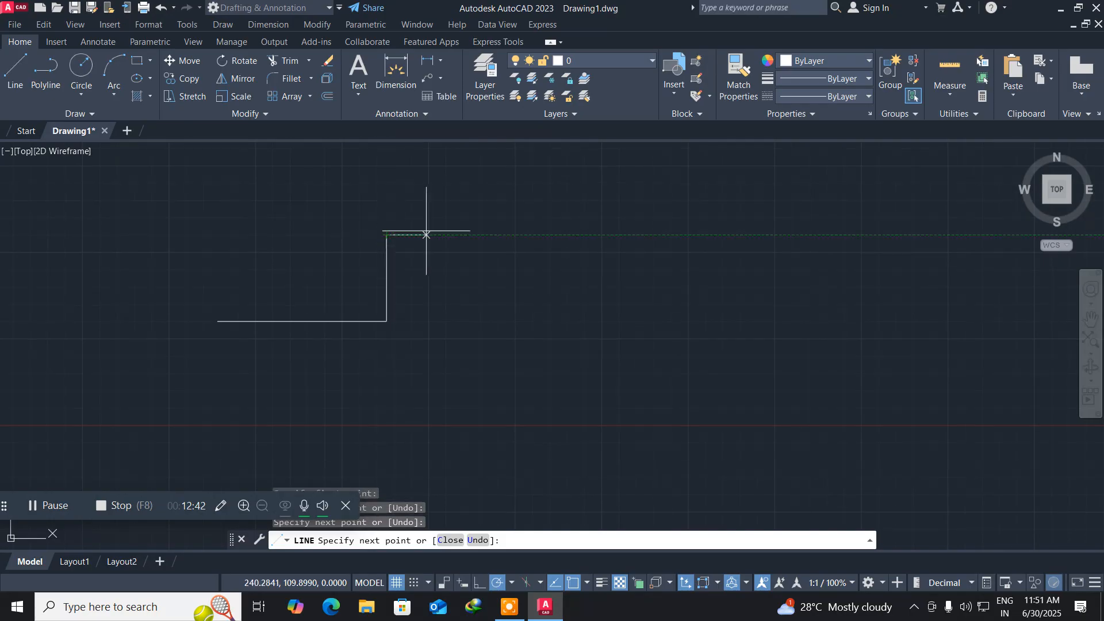
click(508, 235)
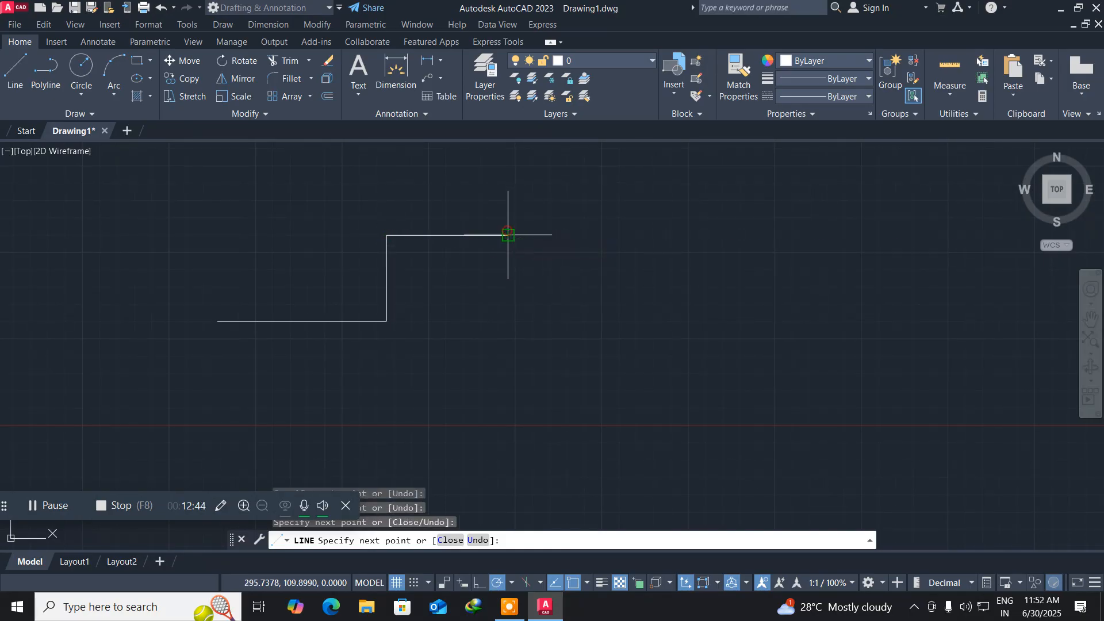
key(Return)
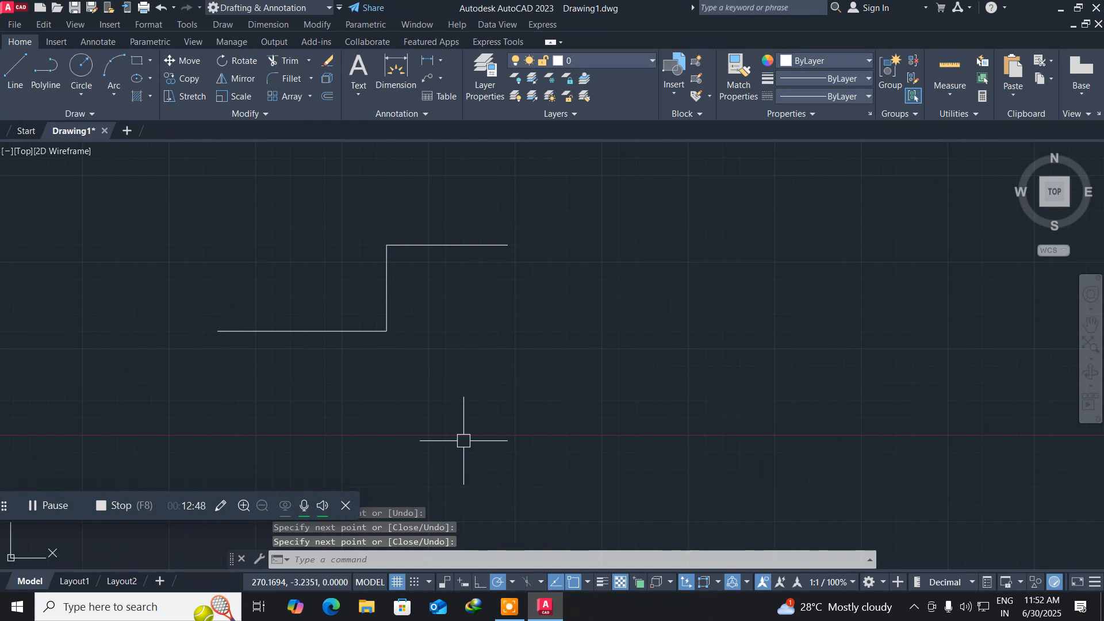
Draw a stepped polyline below the line path, running about 140 units right, 66 up, and 60 right
text(PL)
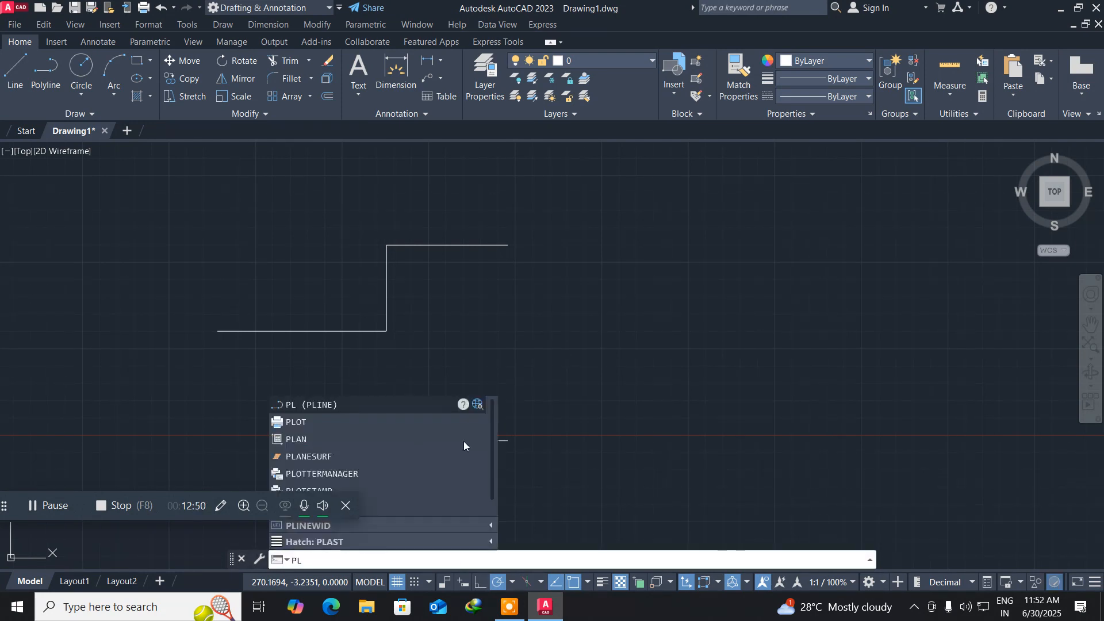
key(Return)
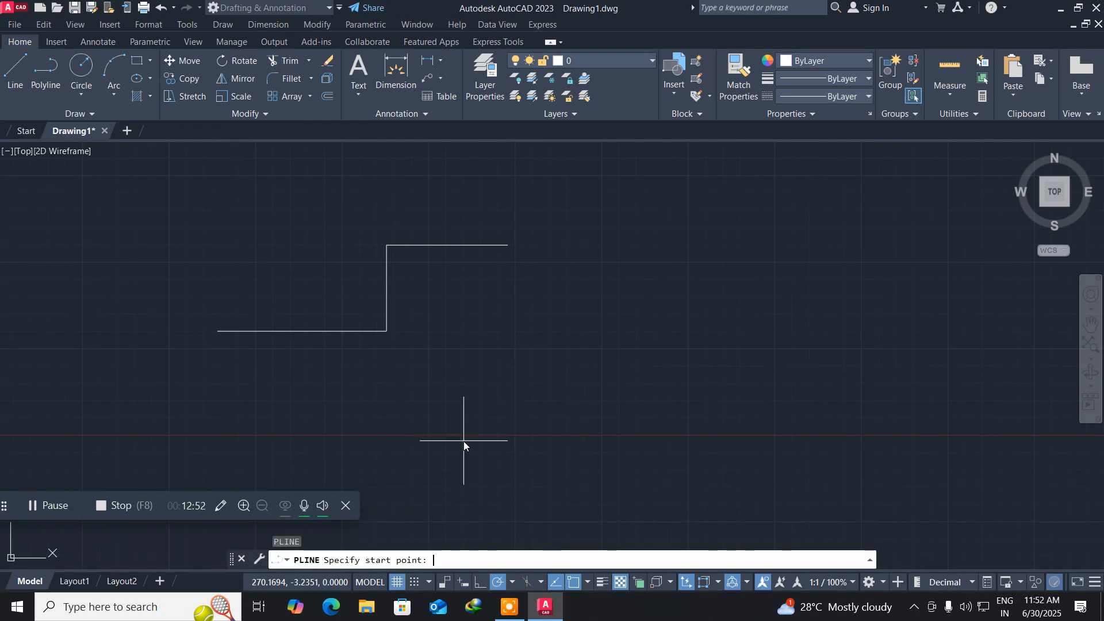
click(239, 416)
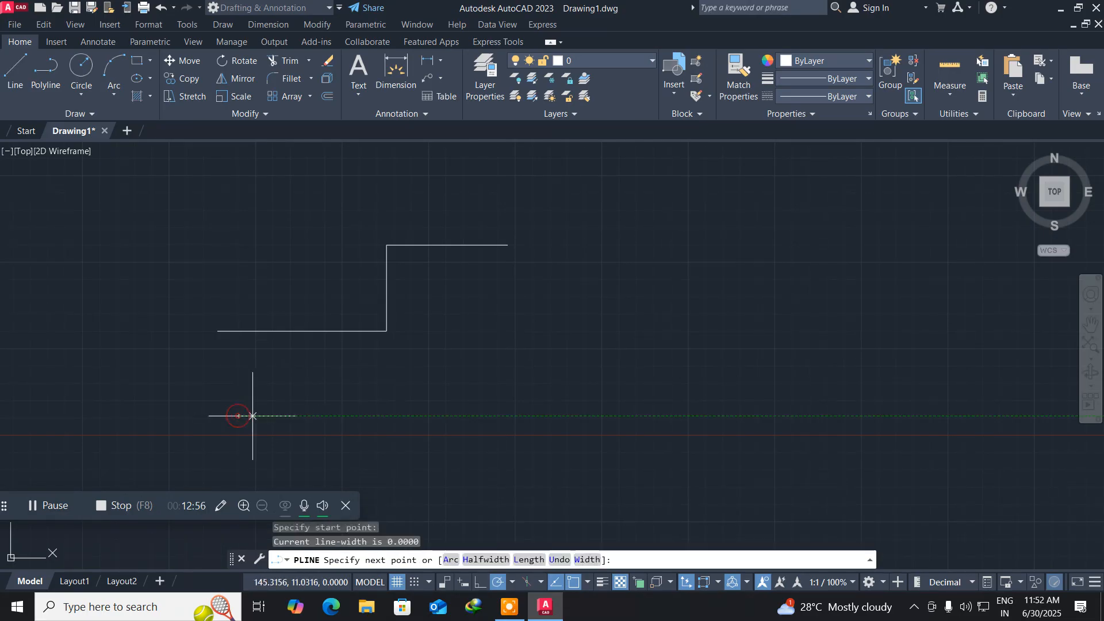
click(482, 415)
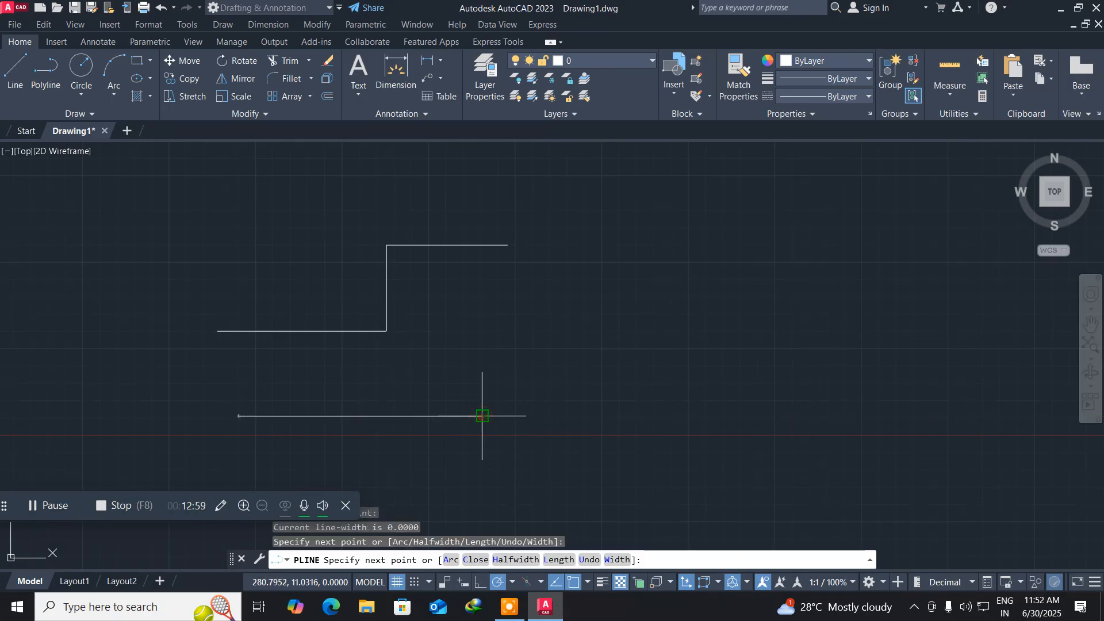
click(479, 301)
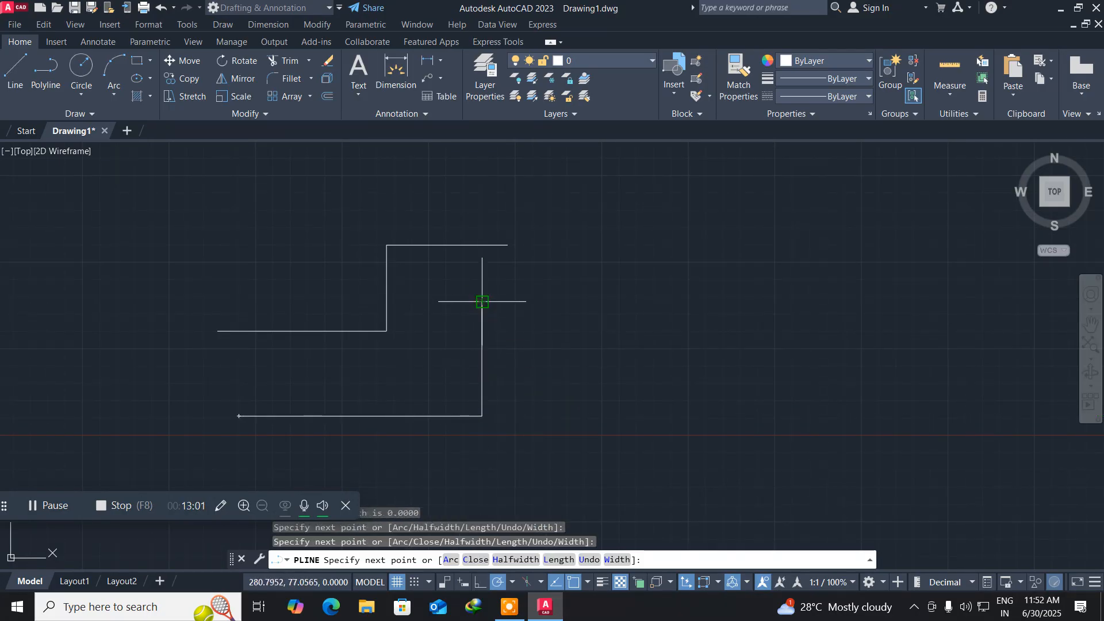
click(586, 301)
key(Return)
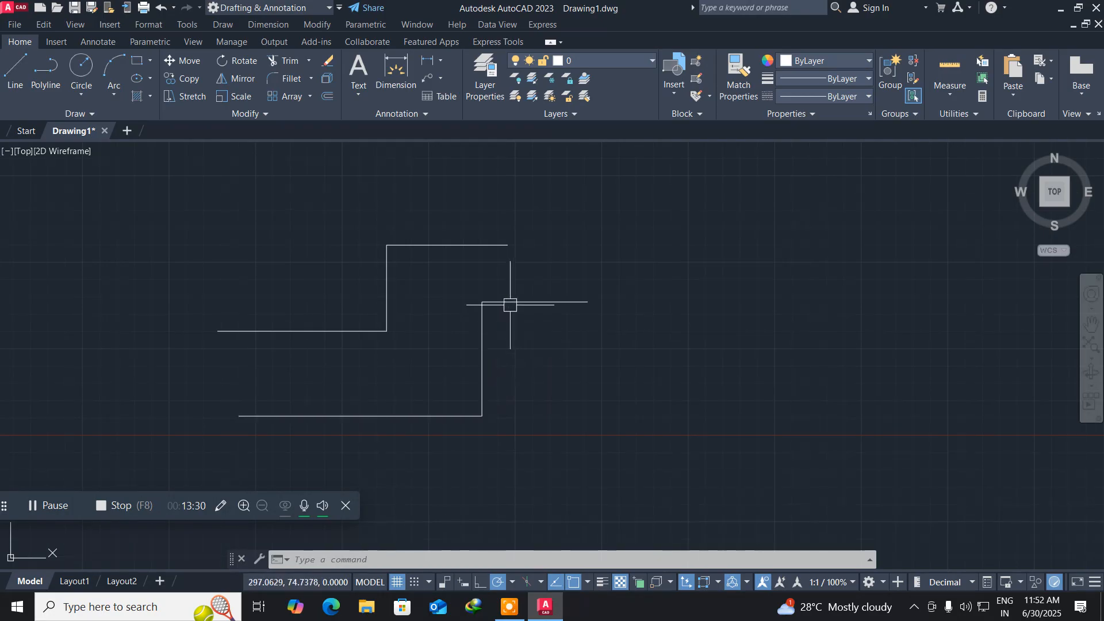
Erase the three separate line segments of the upper stepped path
click(414, 346)
click(305, 221)
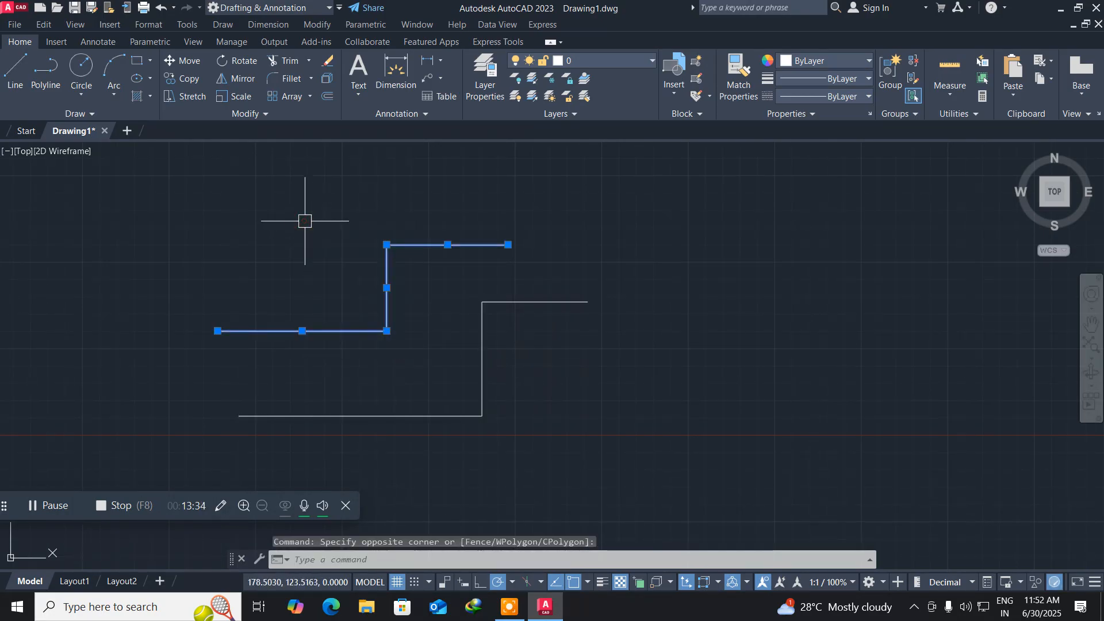
key(Delete)
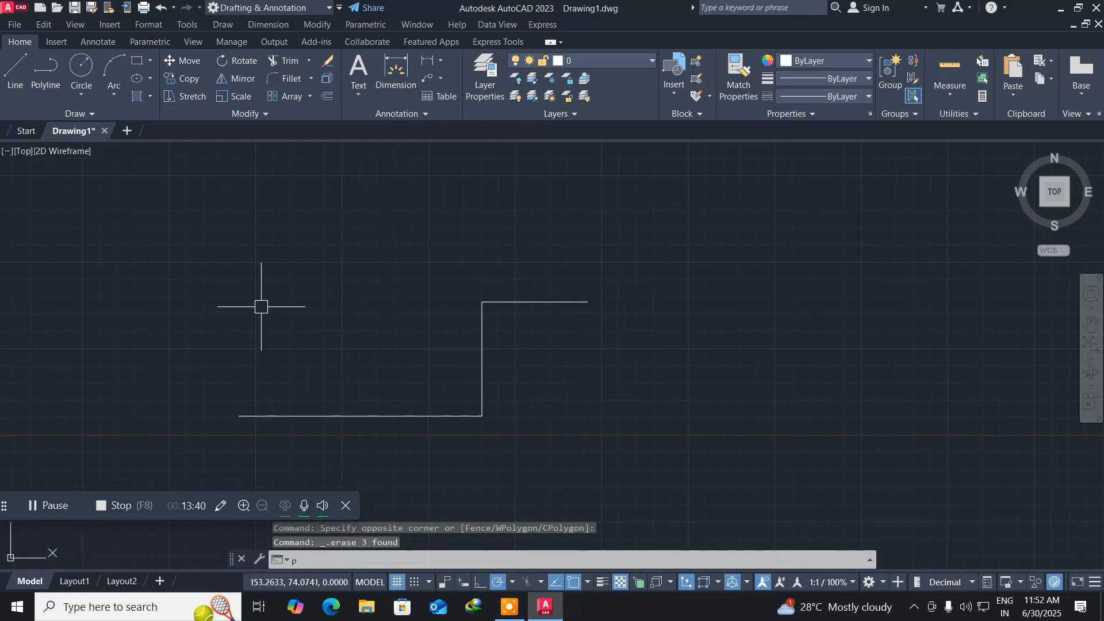
text(pl)
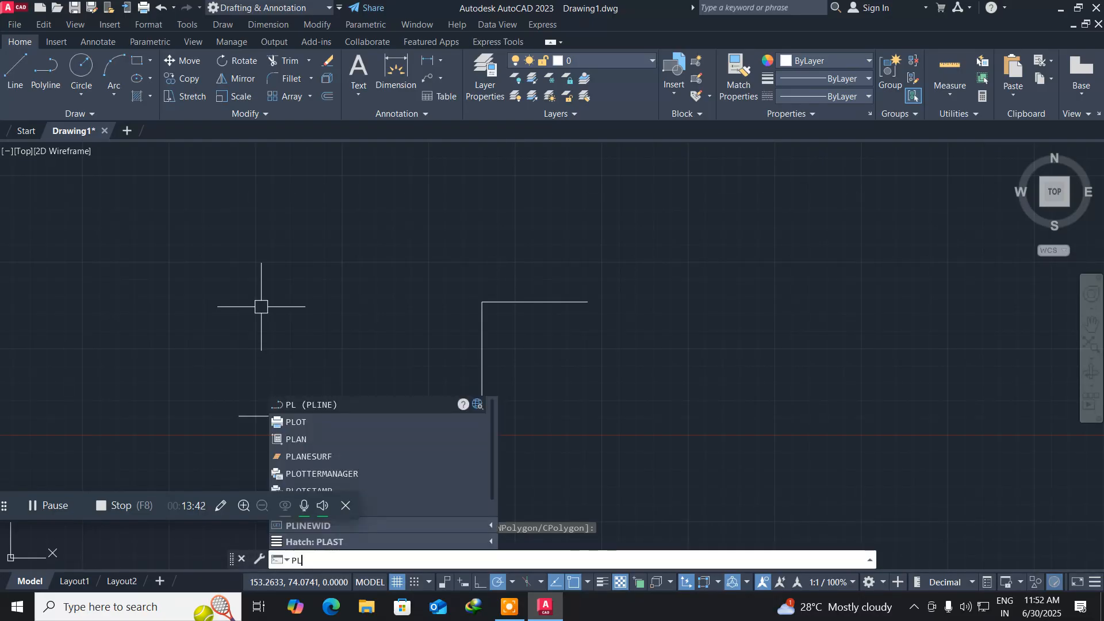
key(Return)
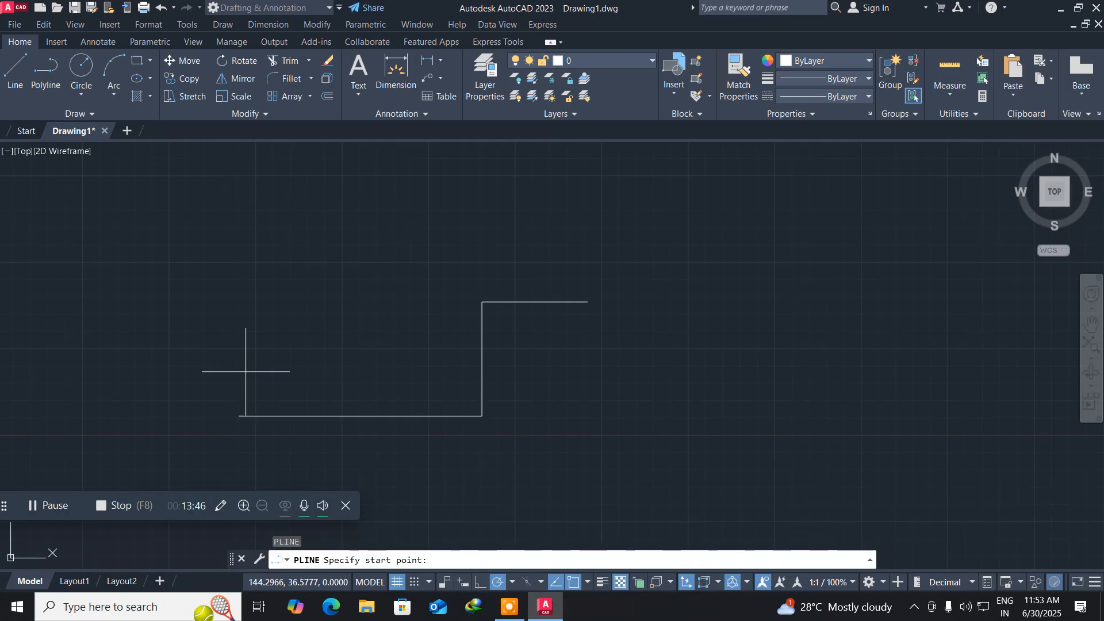
click(88, 312)
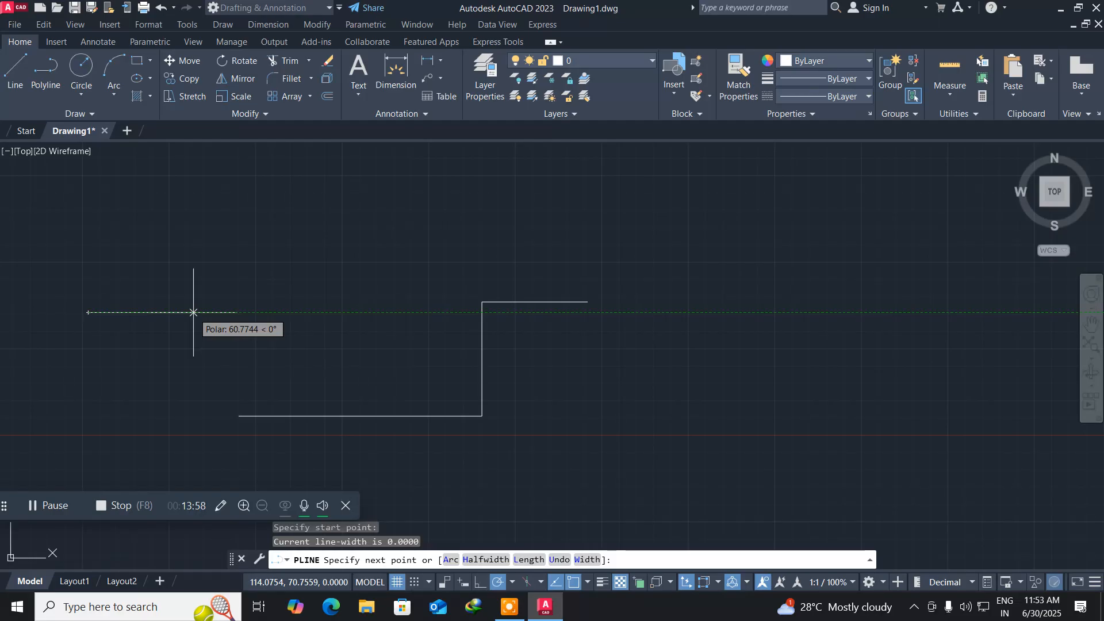
text(@100<0)
key(Return)
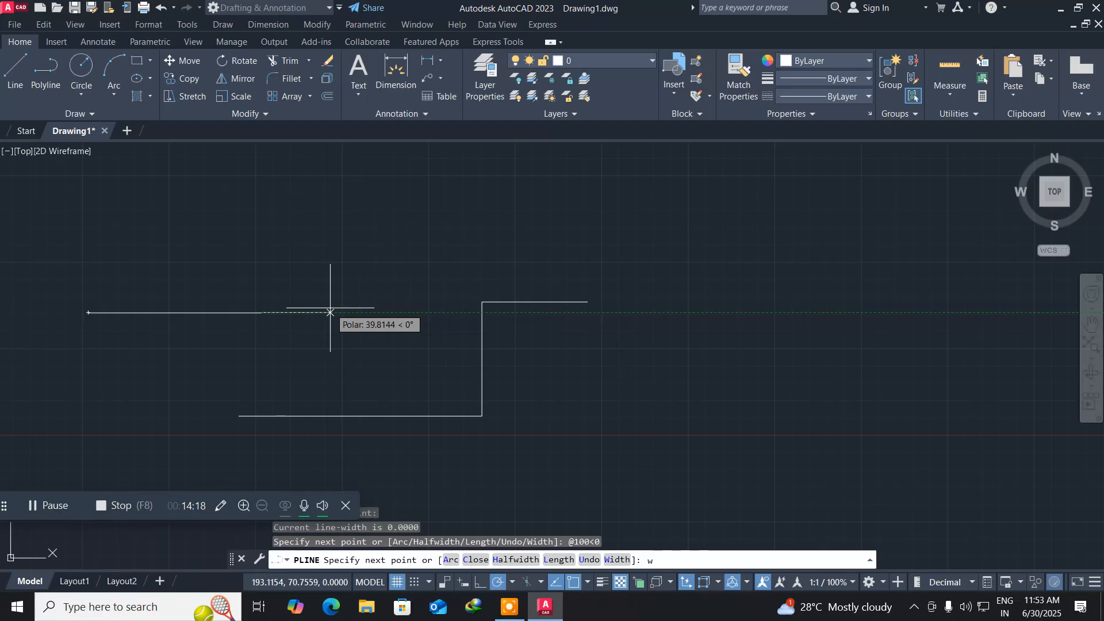
Set the polyline's starting and ending width to 3 and add a 100-unit horizontal segment to the right
key(Return)
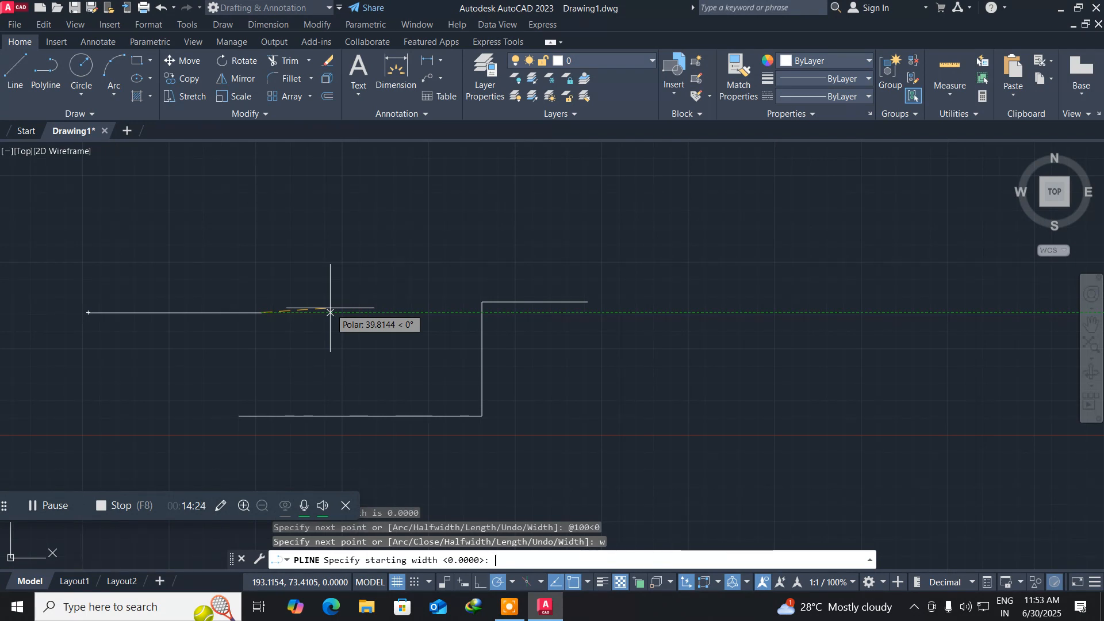
text(3)
key(Return)
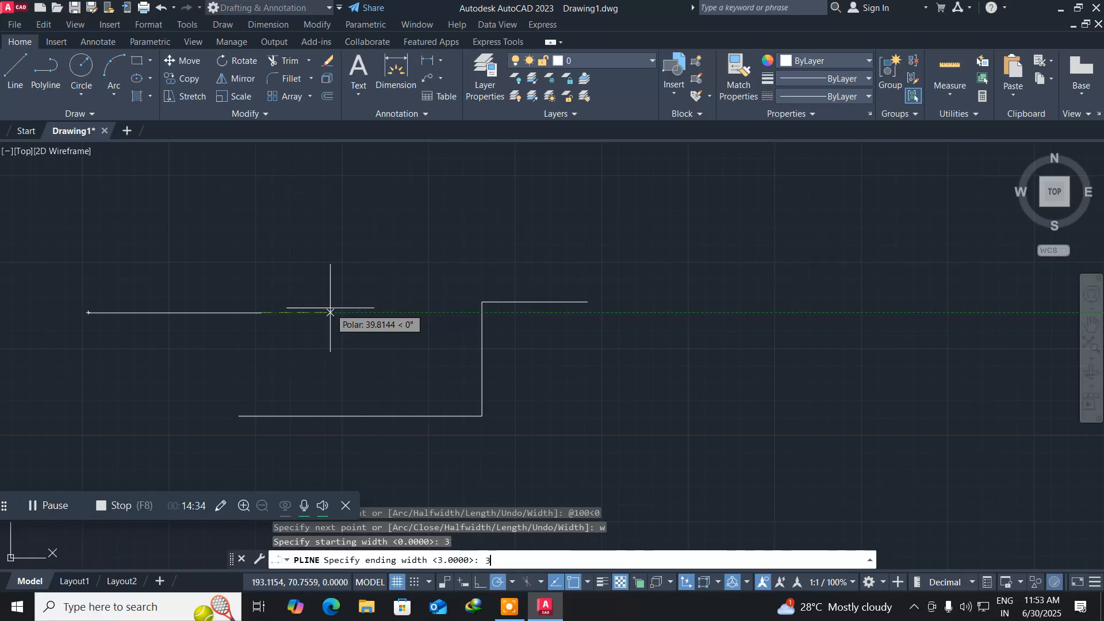
text(3)
key(Return)
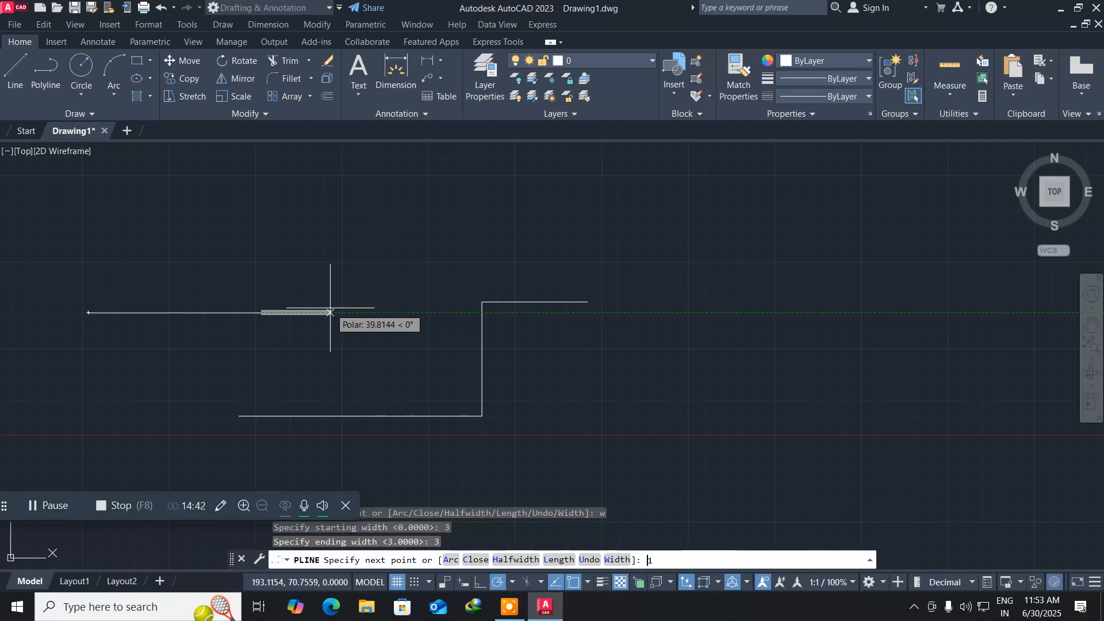
text(100)
key(Return)
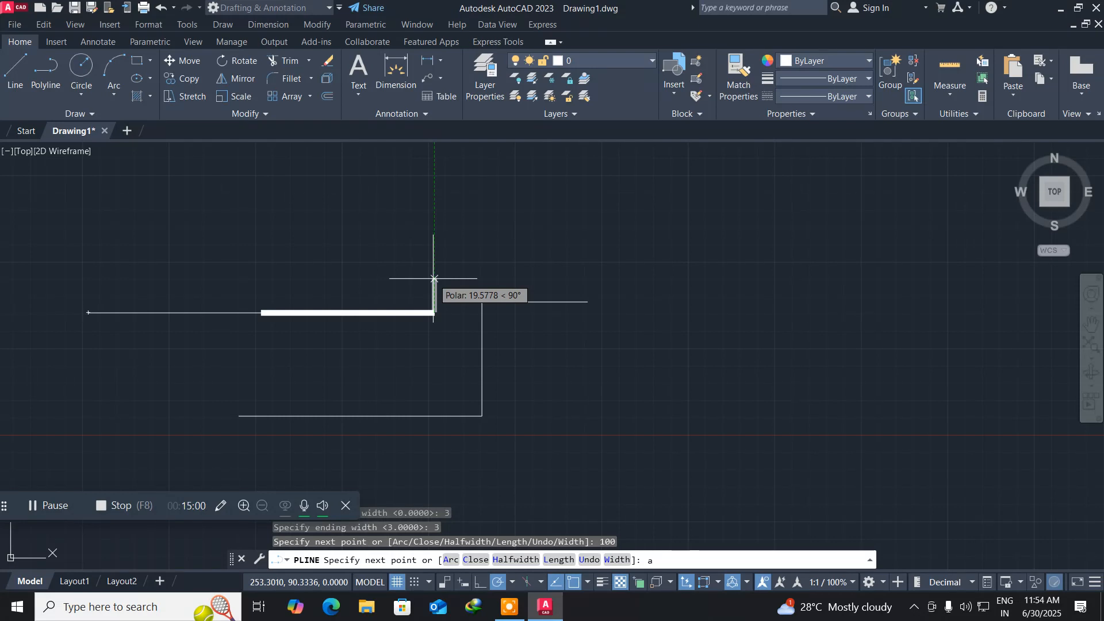
Continue the polyline with an arc ending 30 units straight above, followed by a 50-unit straight segment to the left
key(Return)
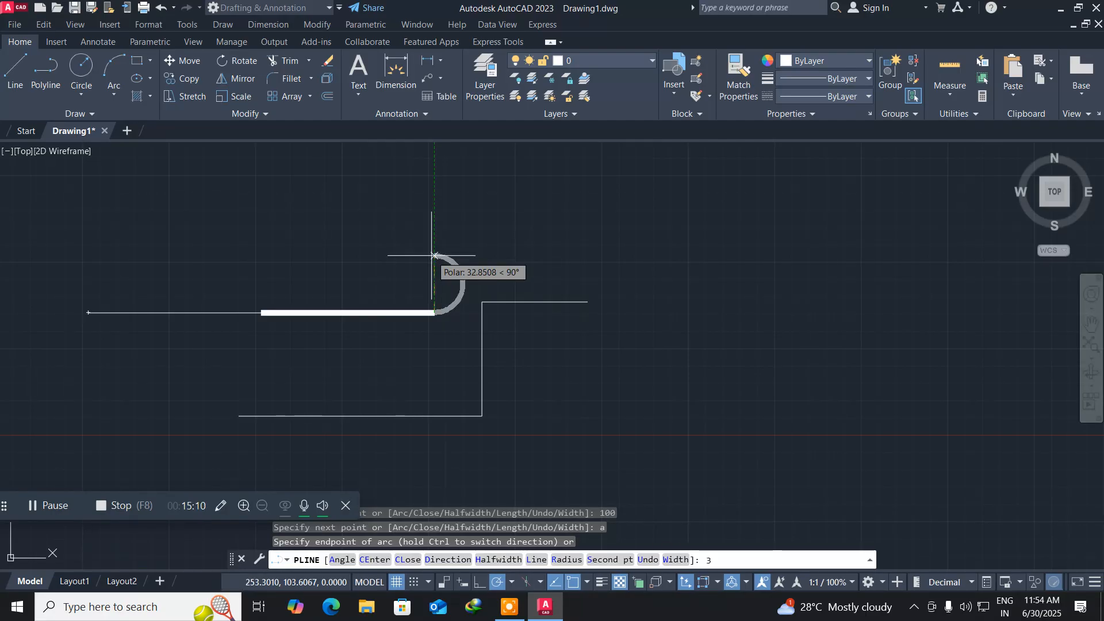
text(30)
key(Return)
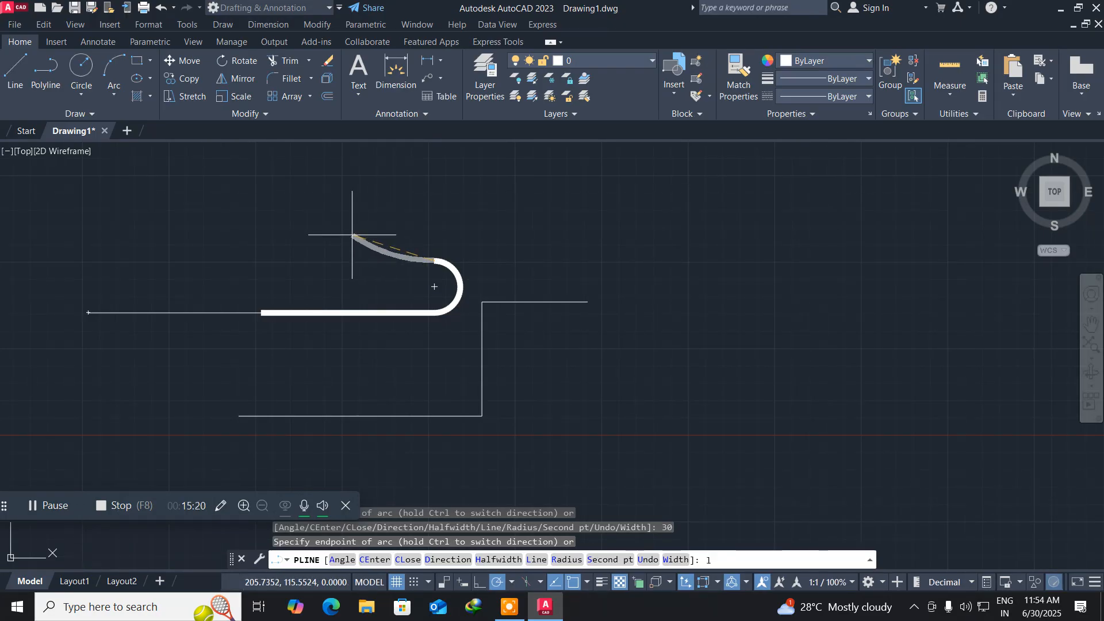
key(Return)
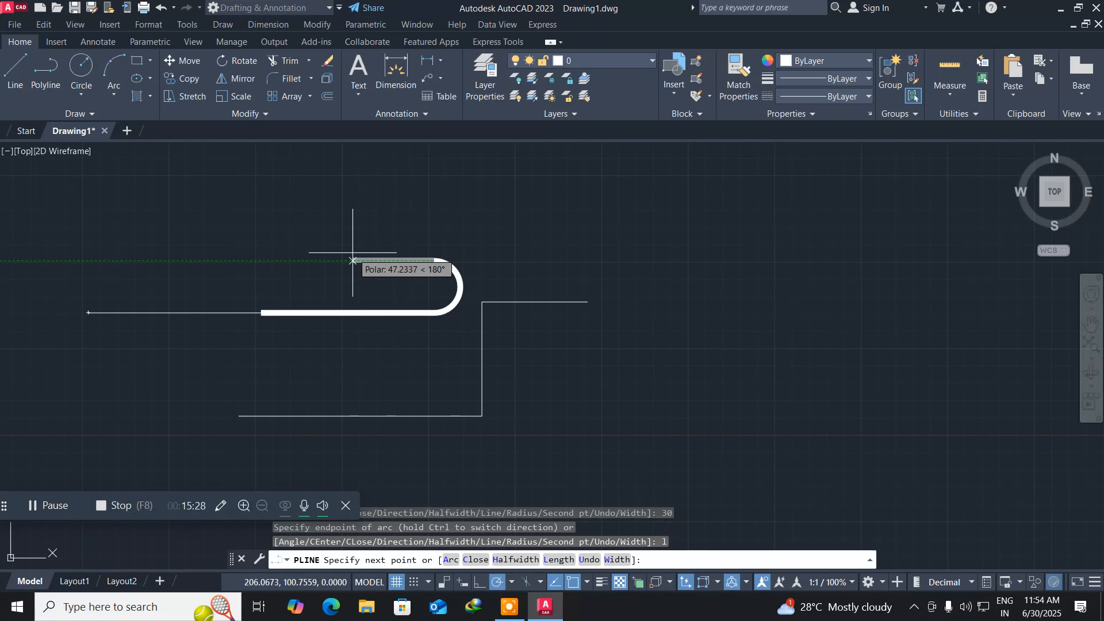
text(50)
key(Return)
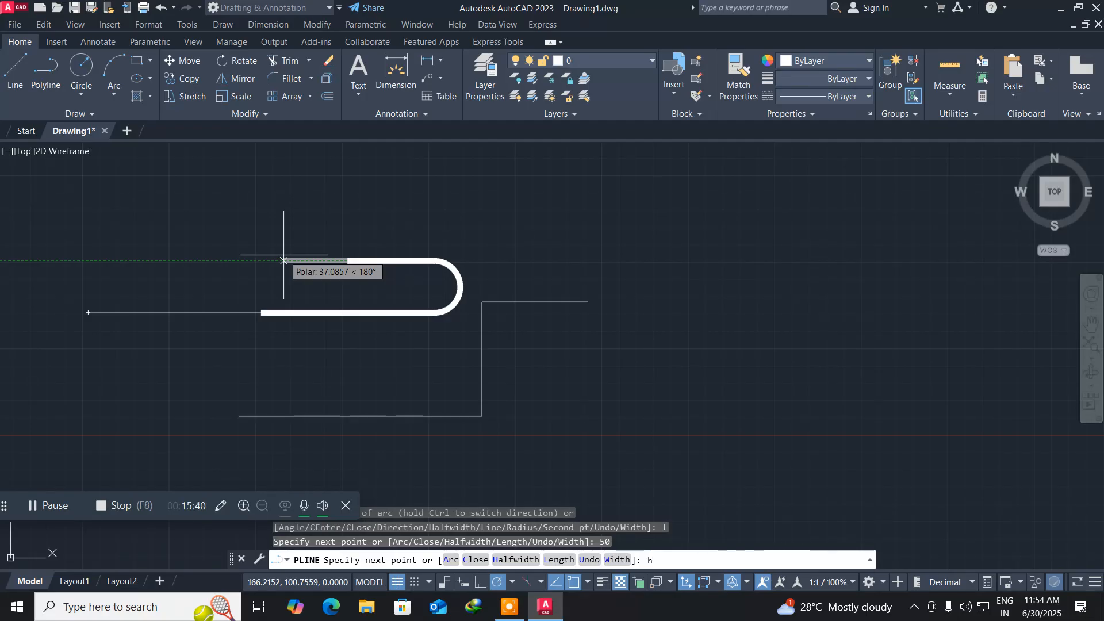
Finish the polyline with an arrowhead about 23 units long, using starting half-width 8 and ending half-width 0
text(h)
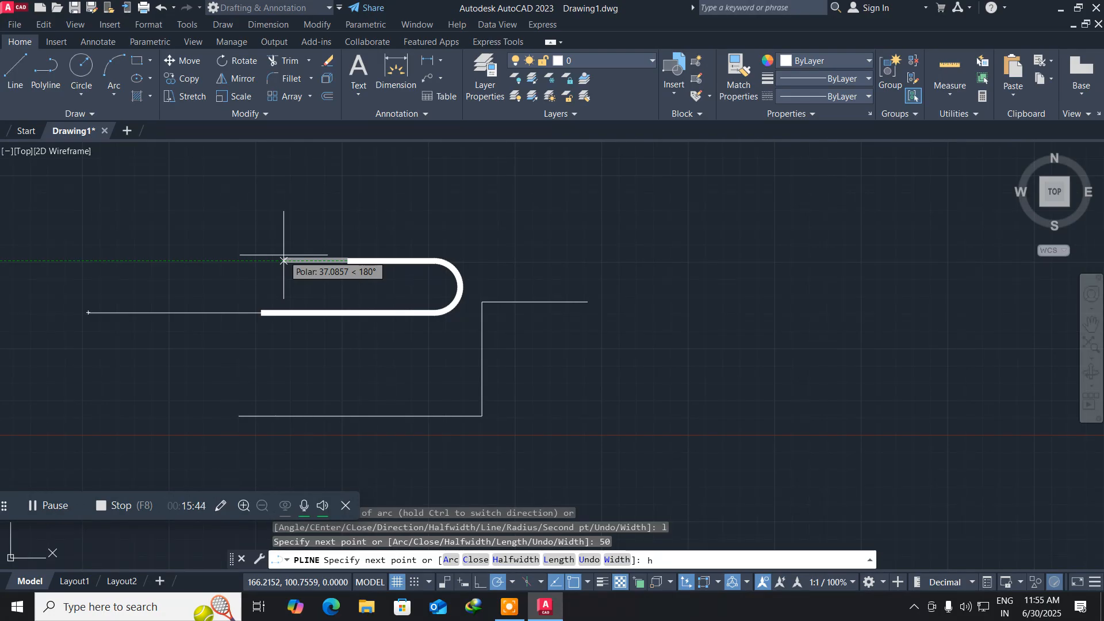
key(Return)
text(8)
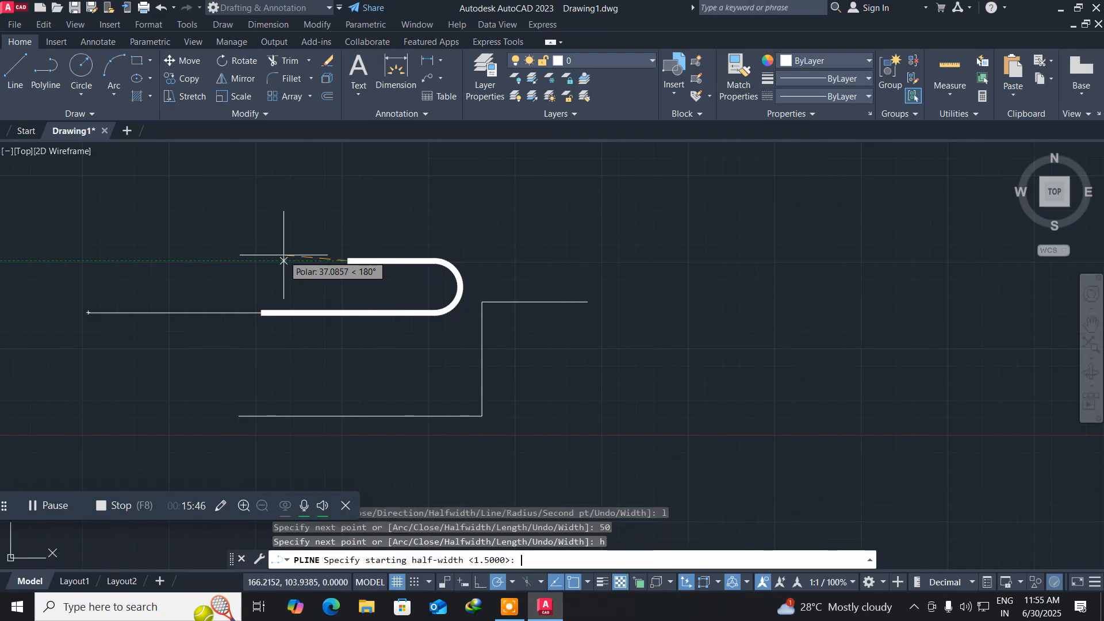
key(Return)
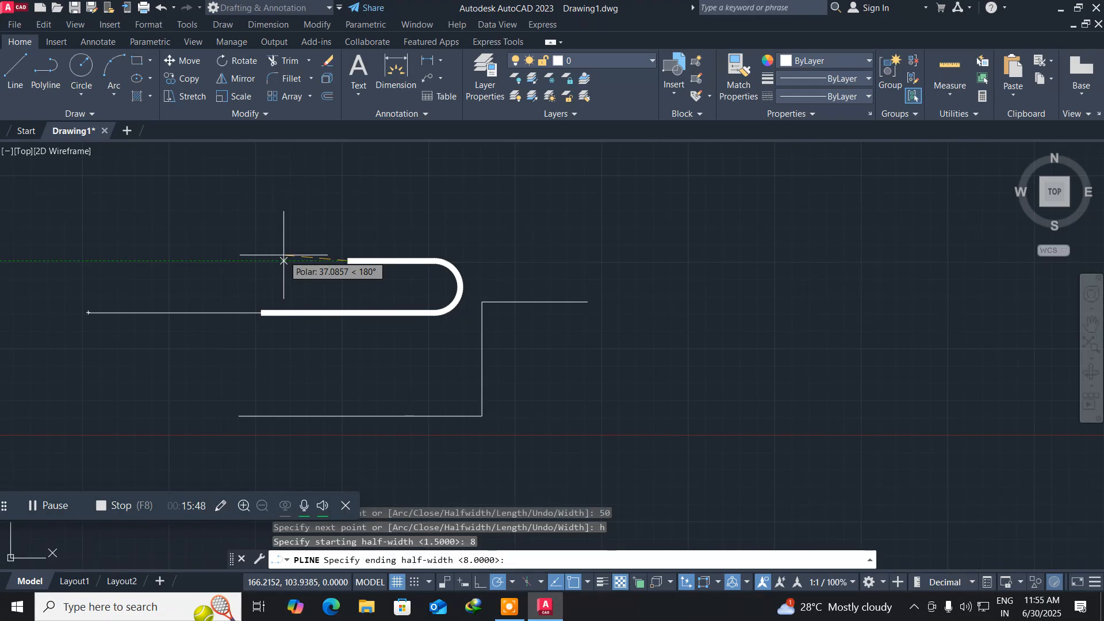
text(0)
key(Return)
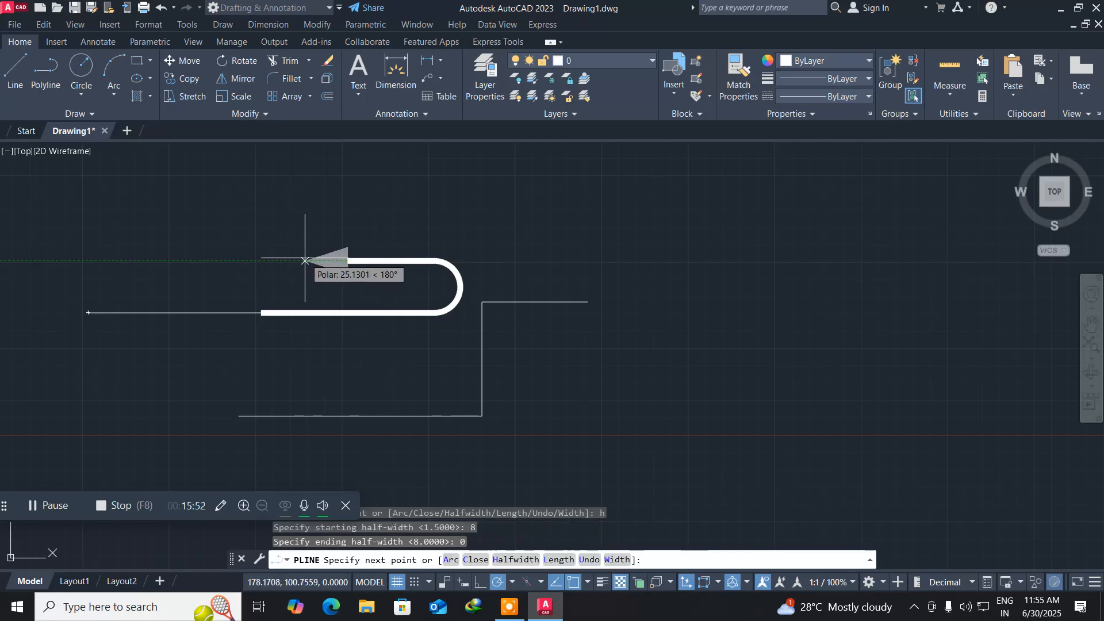
click(308, 261)
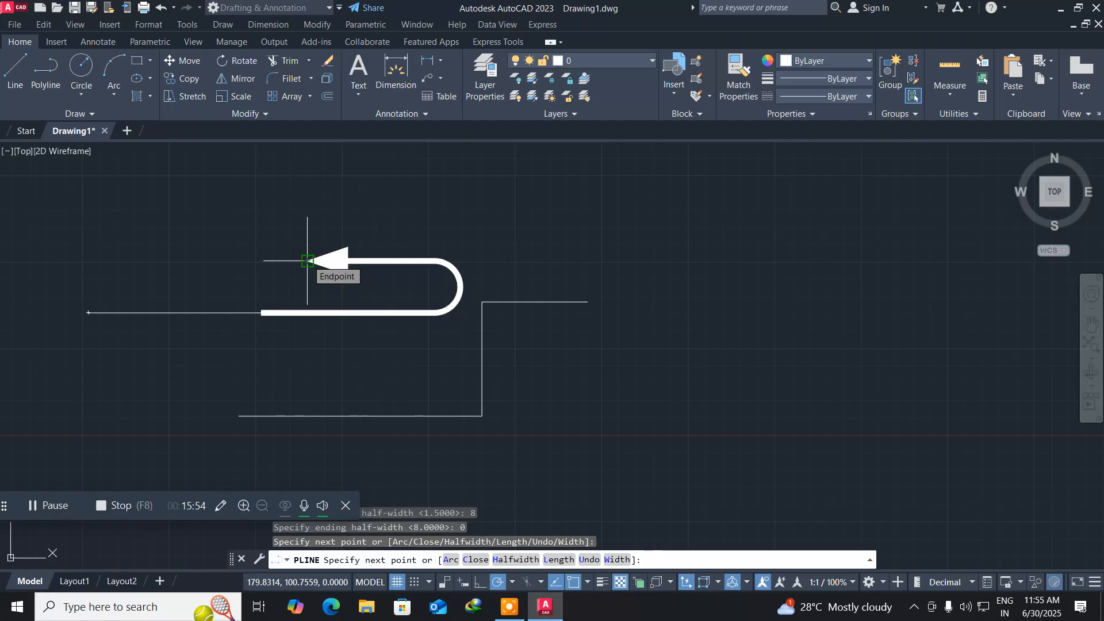
key(Return)
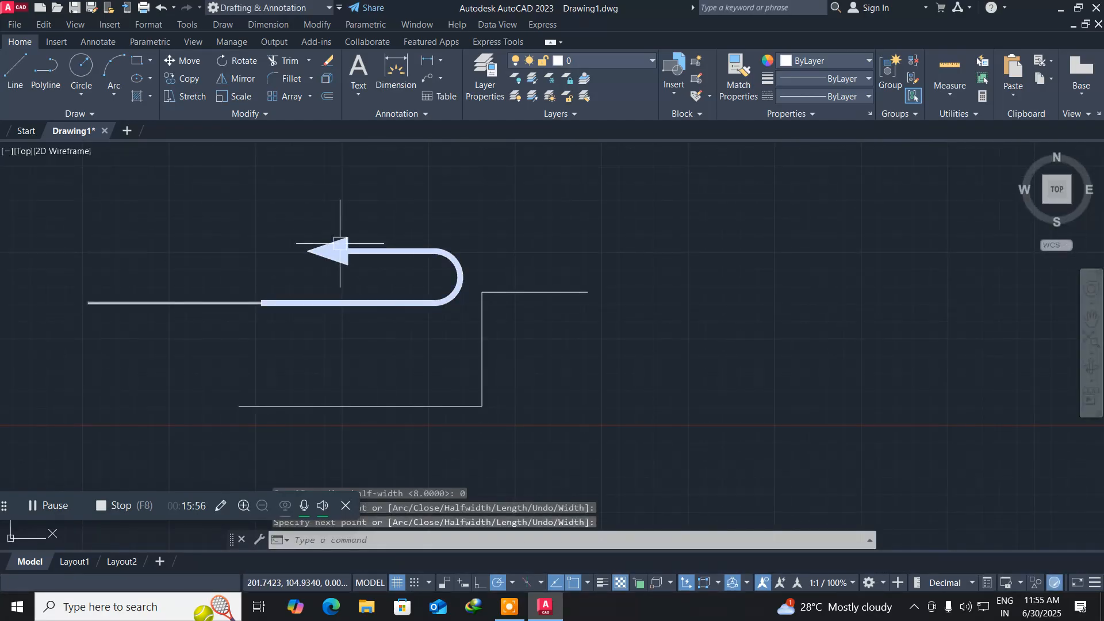